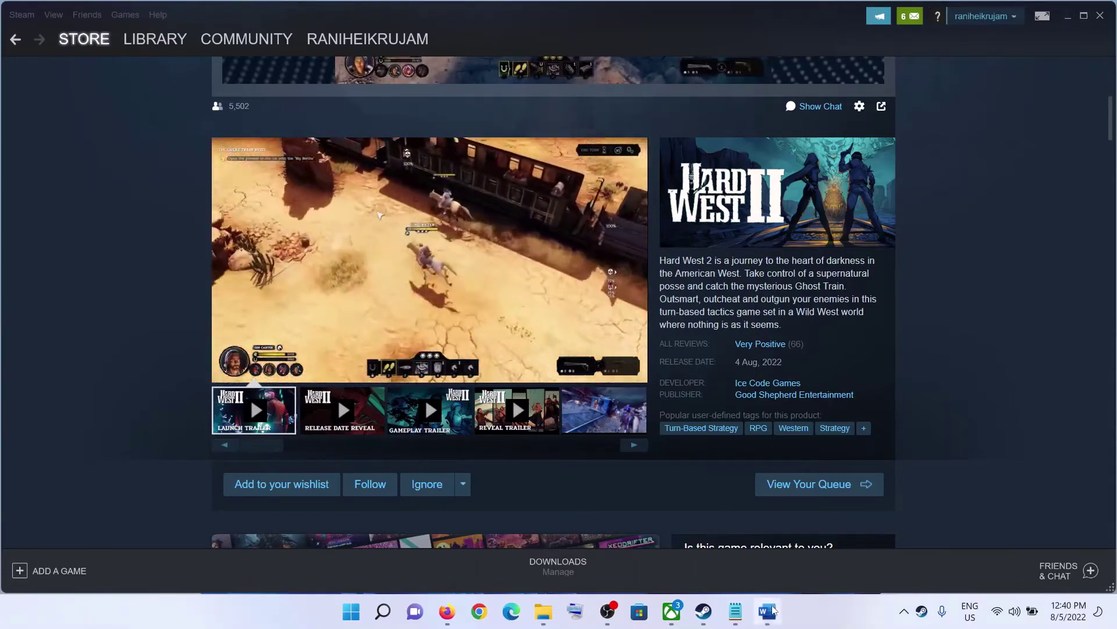
- Highlight the guide's Restart computer step and show the Start menu's restart and shut down options
key(alt+Tab)
drag(304, 449, 651, 468)
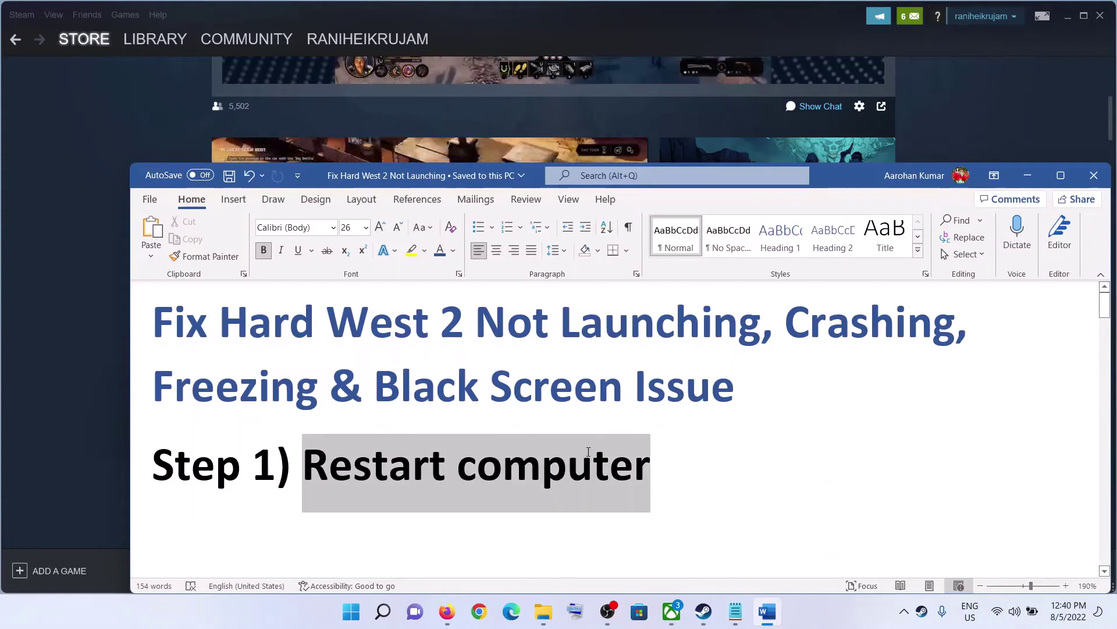
click(1028, 175)
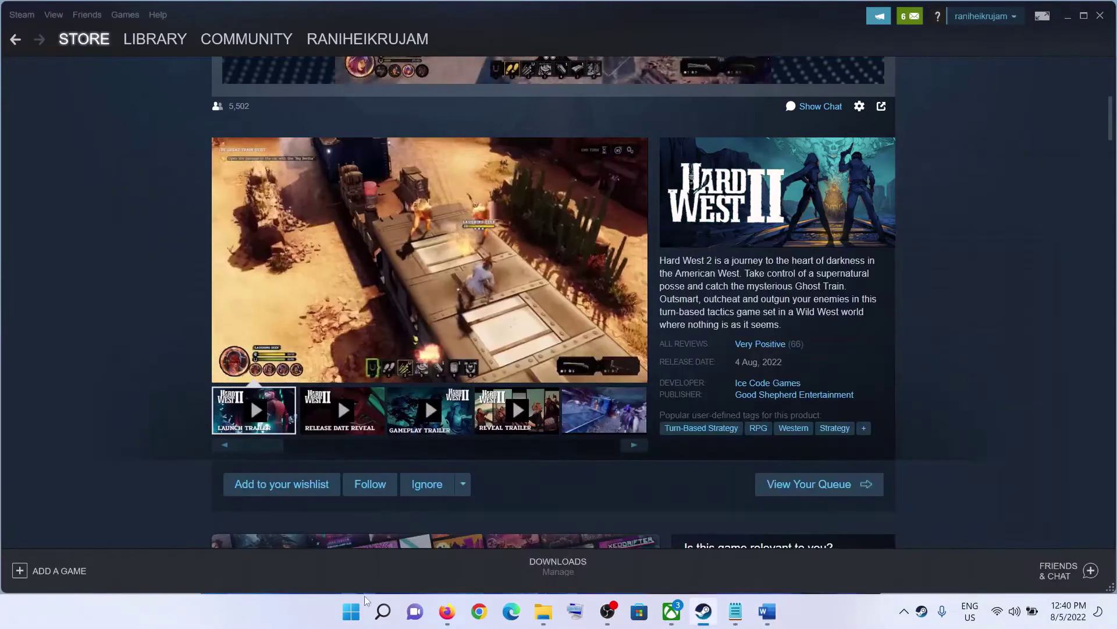
key(super)
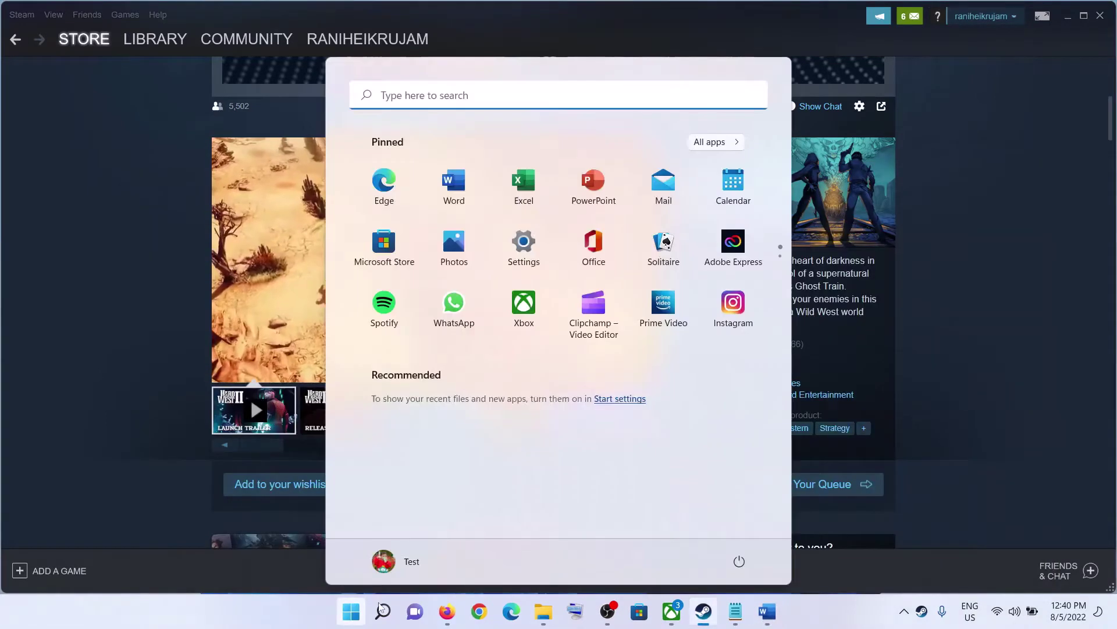
click(740, 561)
click(995, 362)
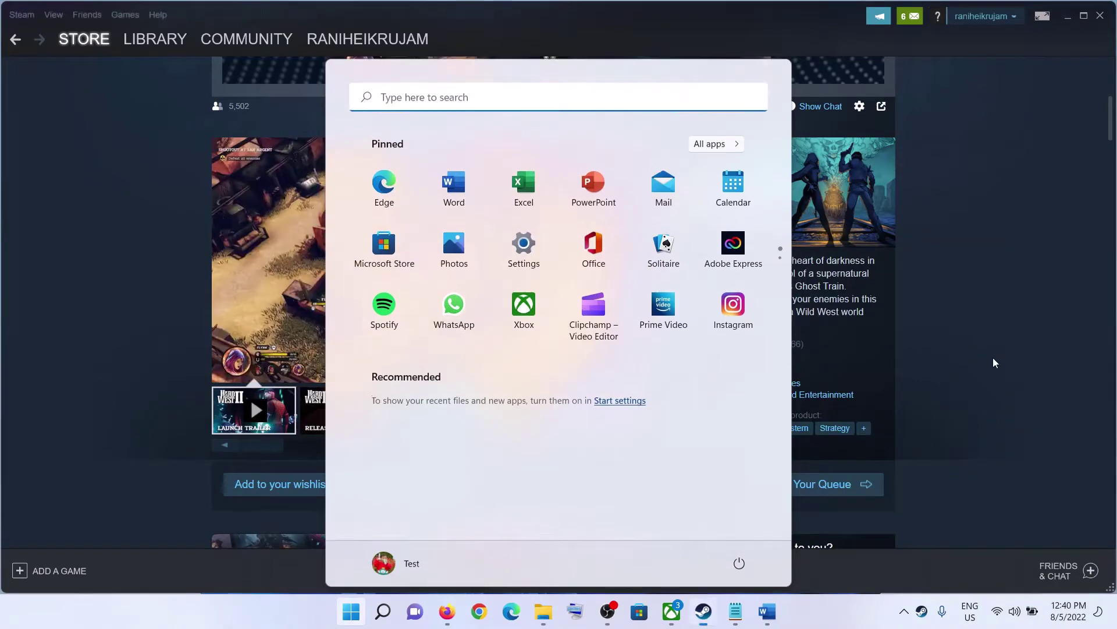
click(994, 362)
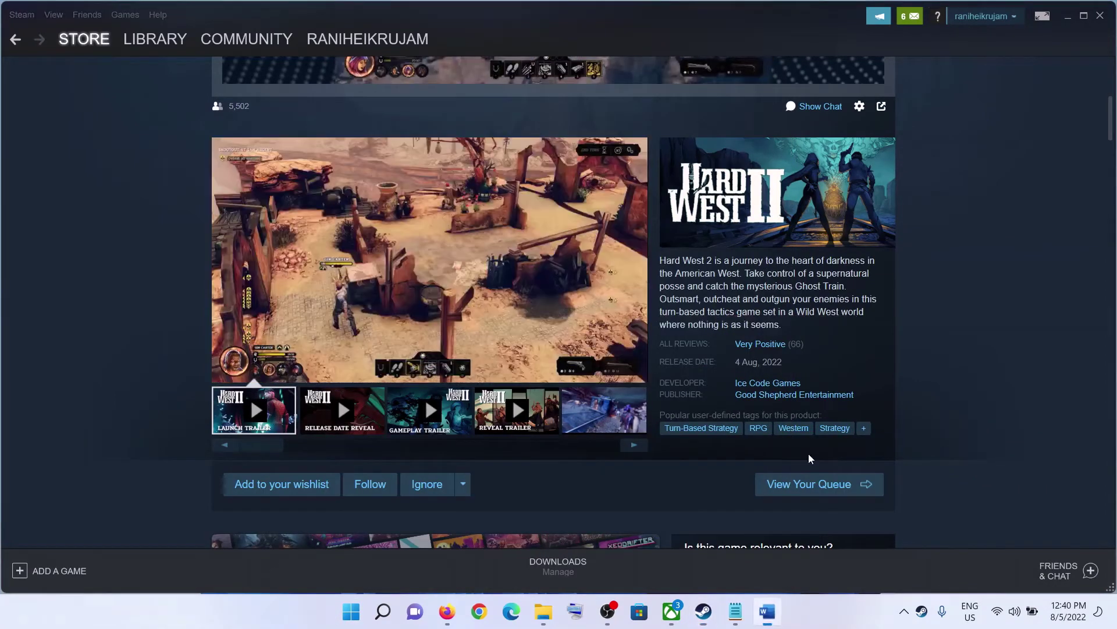
- Highlight Step 2's clean graphics-driver heading and AMD link, then follow the NVIDIA drivers link
click(767, 611)
scroll(502, 431, down, 4)
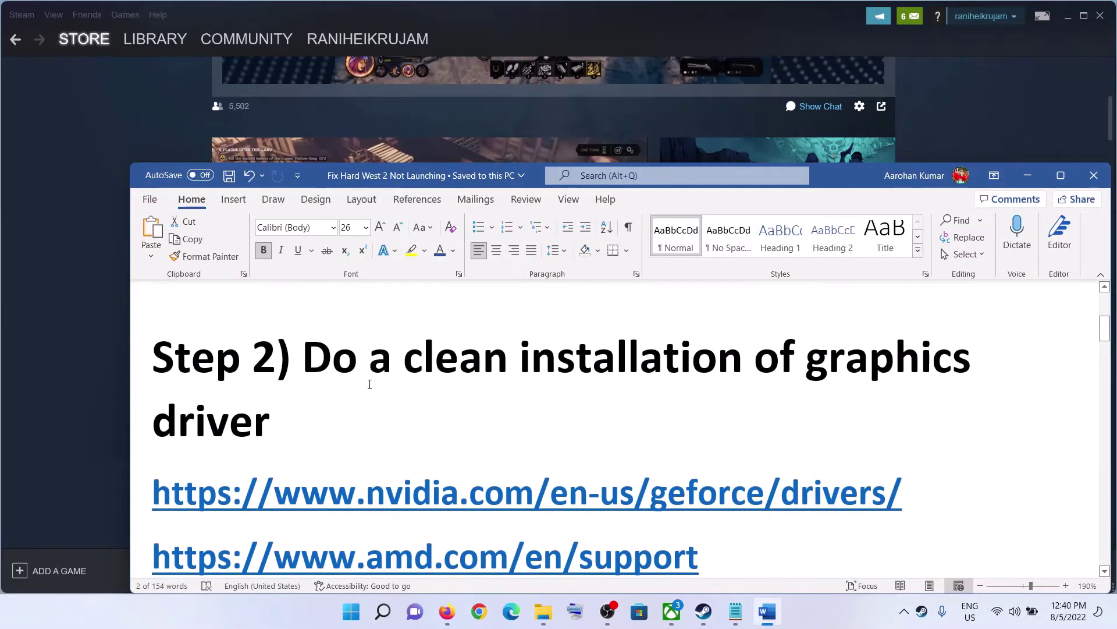
drag(365, 380, 458, 426)
scroll(460, 426, down, 1)
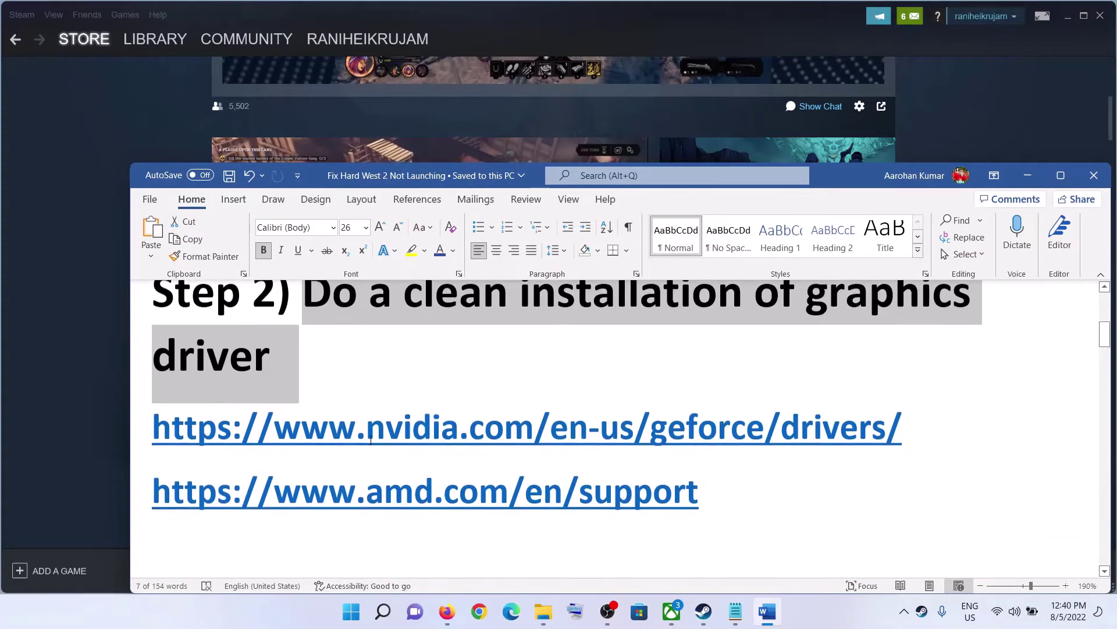
drag(273, 436, 649, 437)
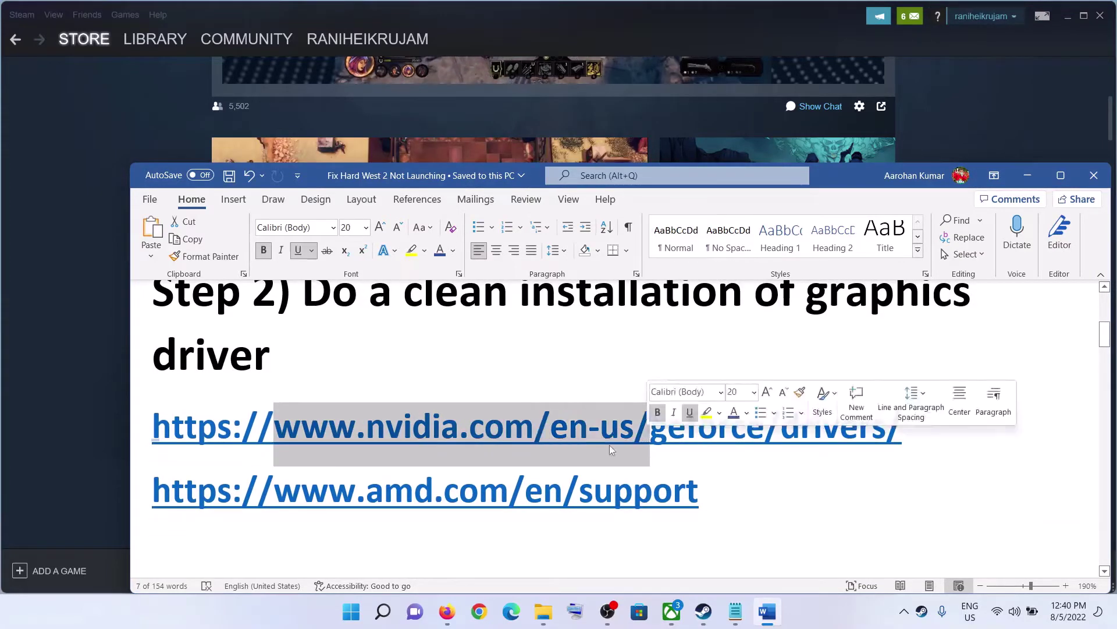
drag(232, 491, 615, 497)
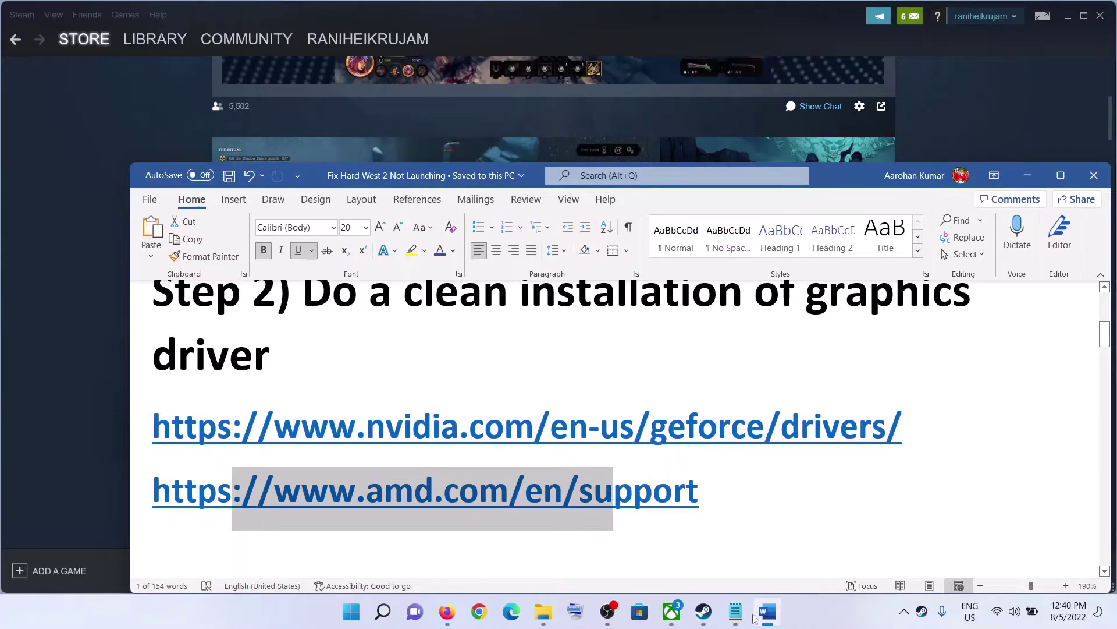
click(479, 459)
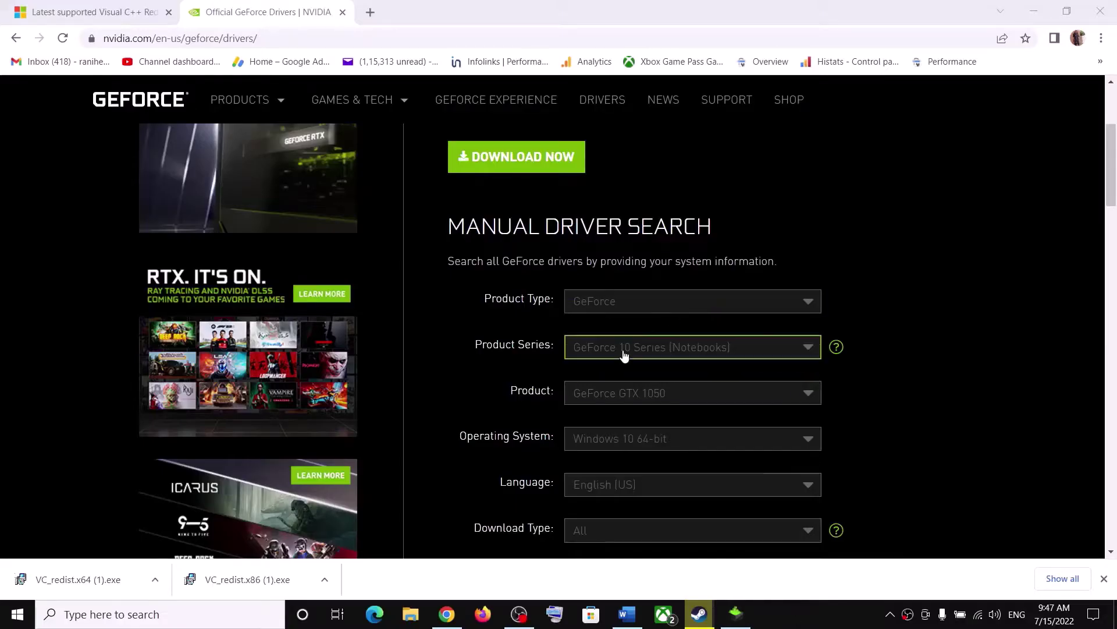
- Search NVIDIA drivers for GeForce 10 Series (Notebooks), GTX 1050, Windows 10 64-bit
click(671, 356)
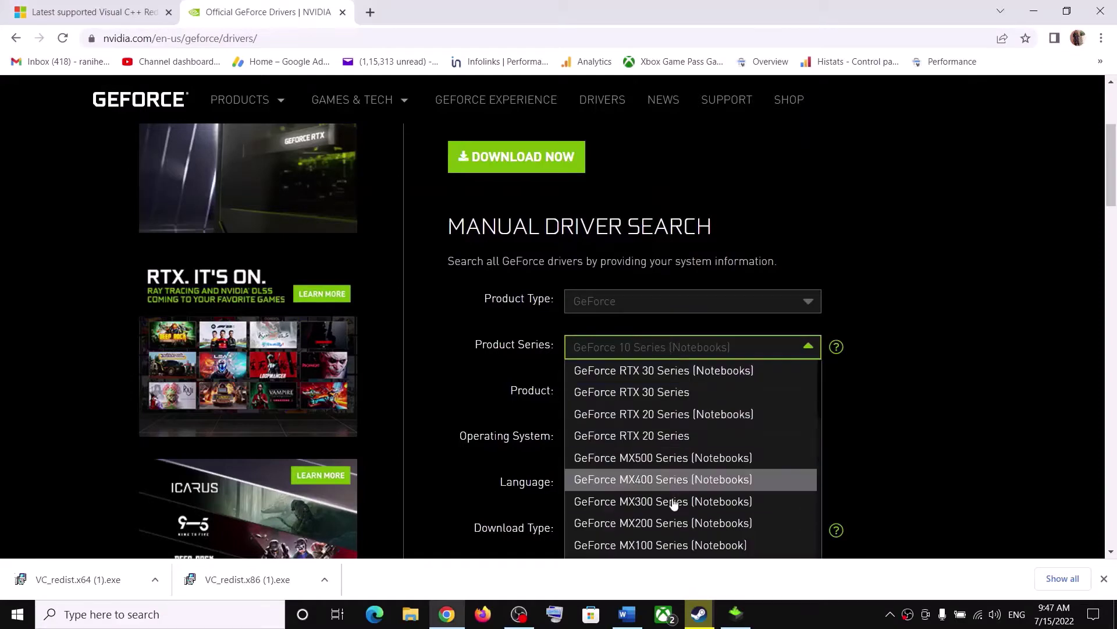
click(871, 380)
click(706, 387)
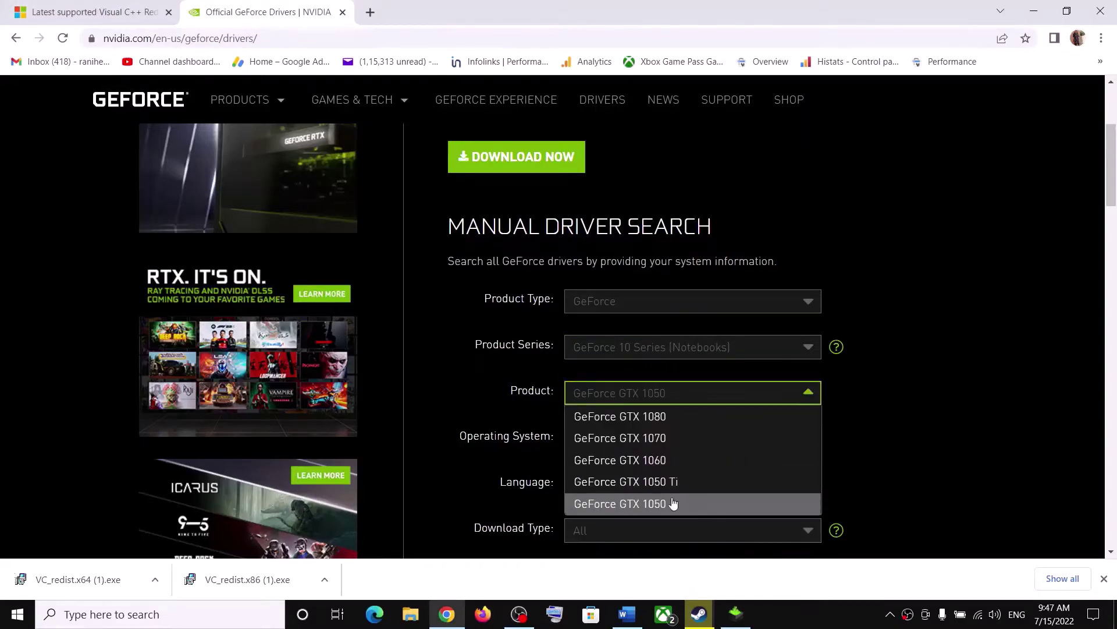
click(867, 419)
scroll(861, 407, down, 2)
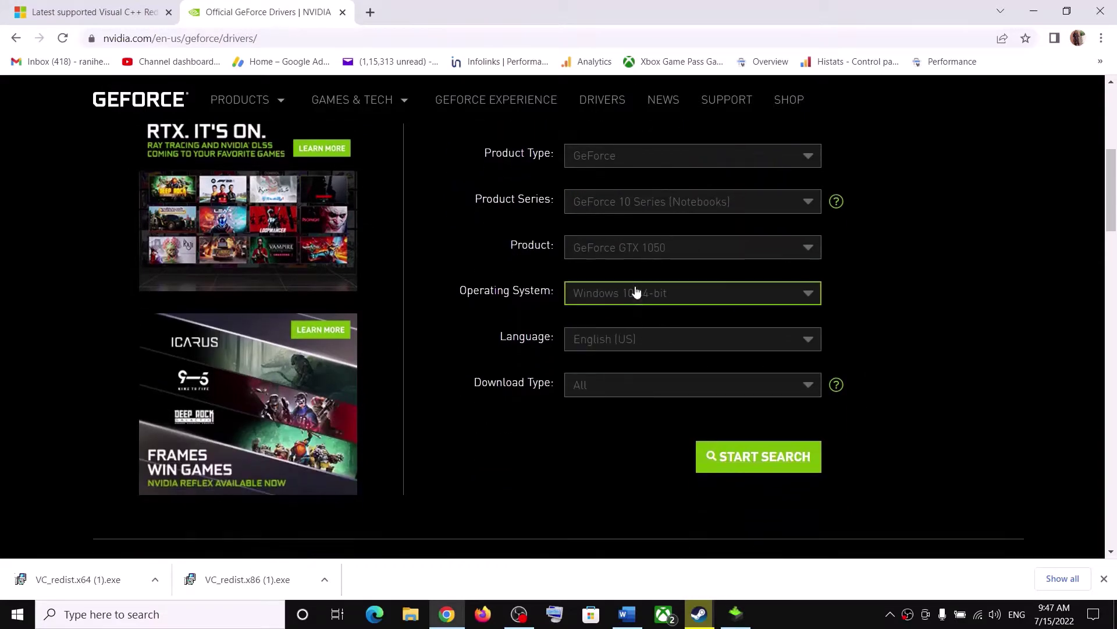
click(637, 292)
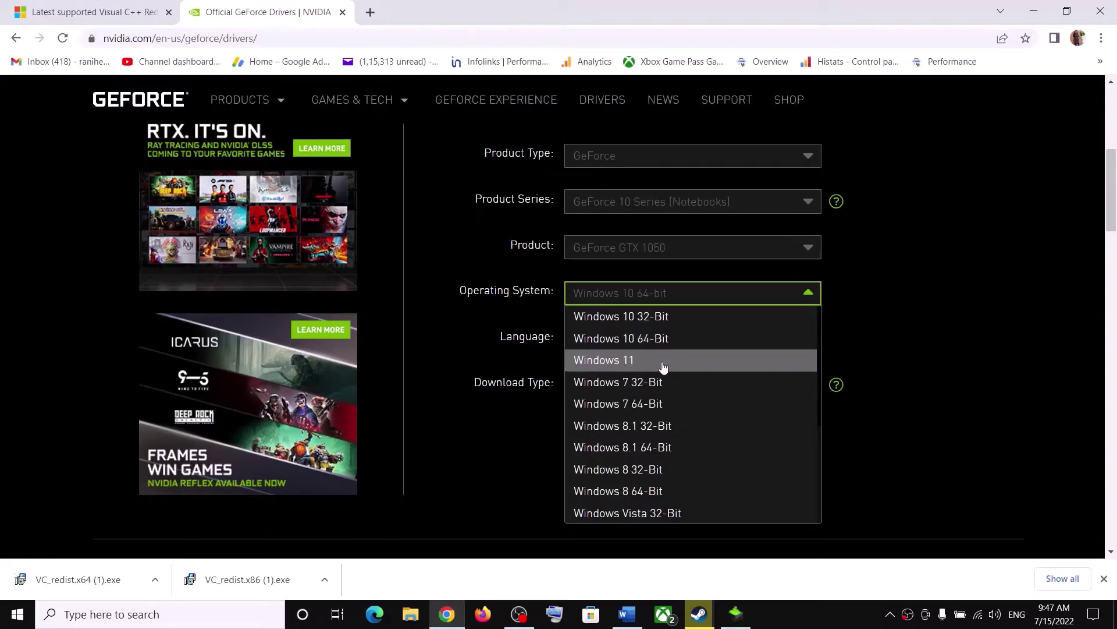
click(926, 336)
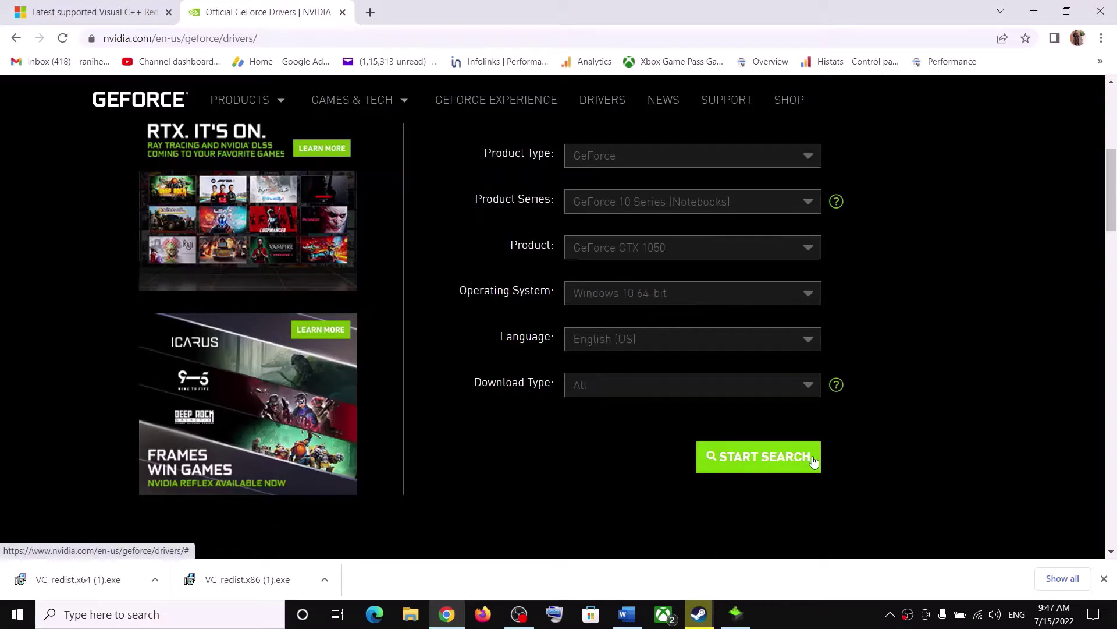
click(775, 453)
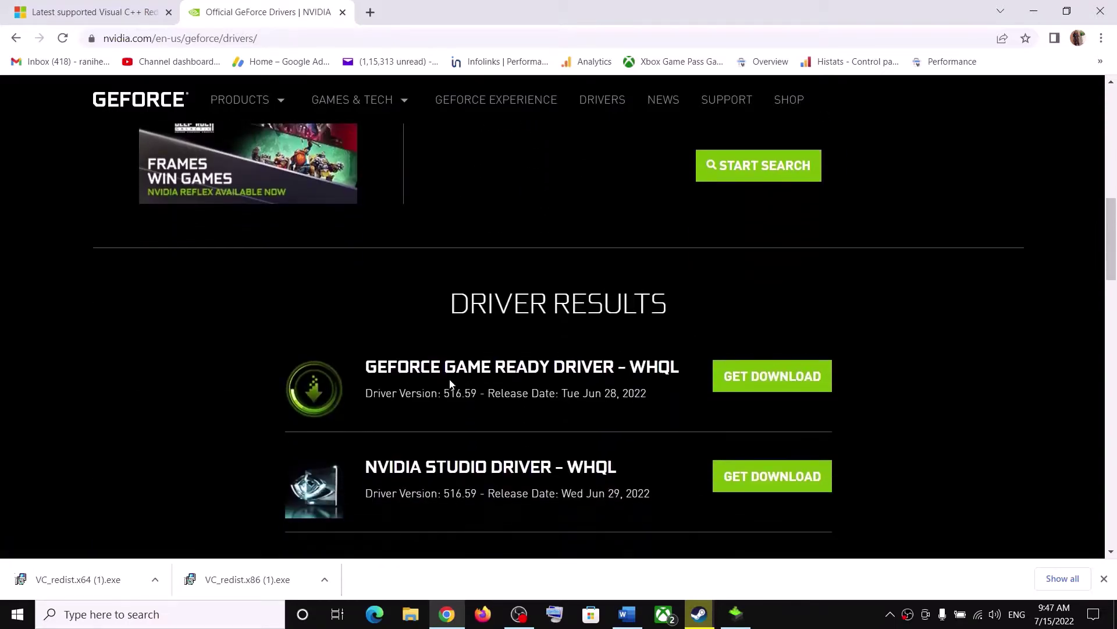
- Highlight the Game Ready Driver 516.59 result and download it
drag(373, 365, 550, 368)
drag(406, 394, 488, 393)
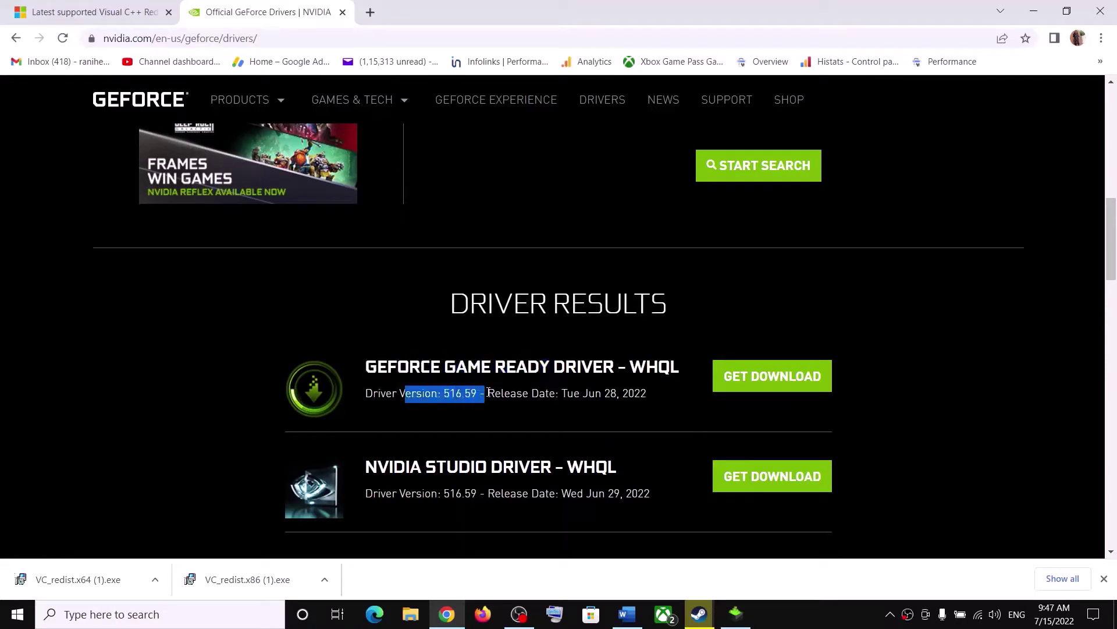
click(786, 381)
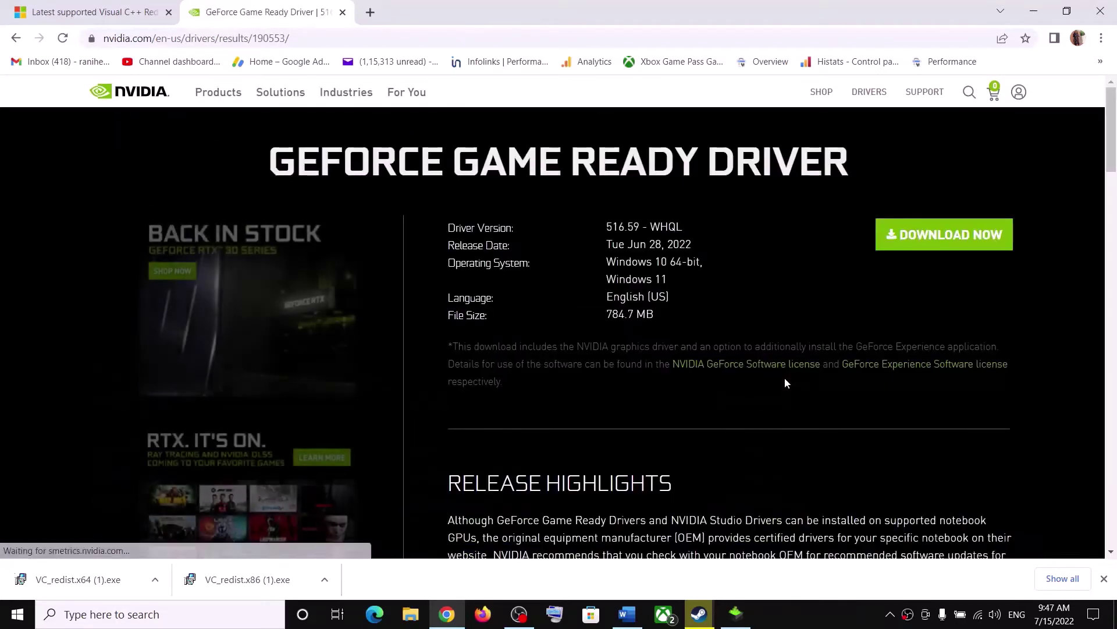
click(936, 238)
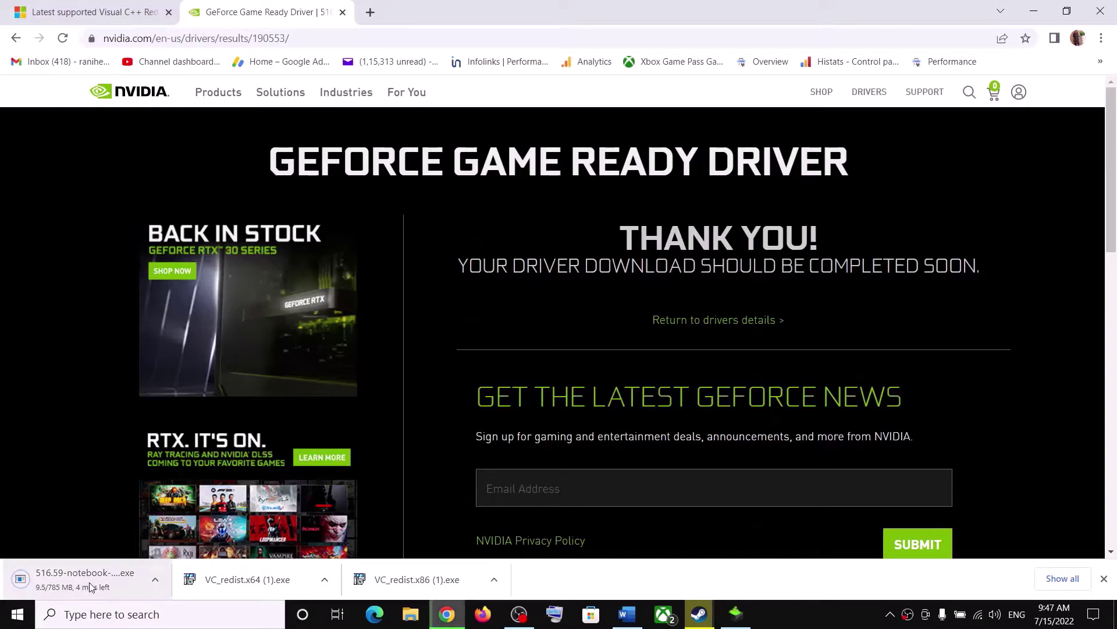
click(736, 614)
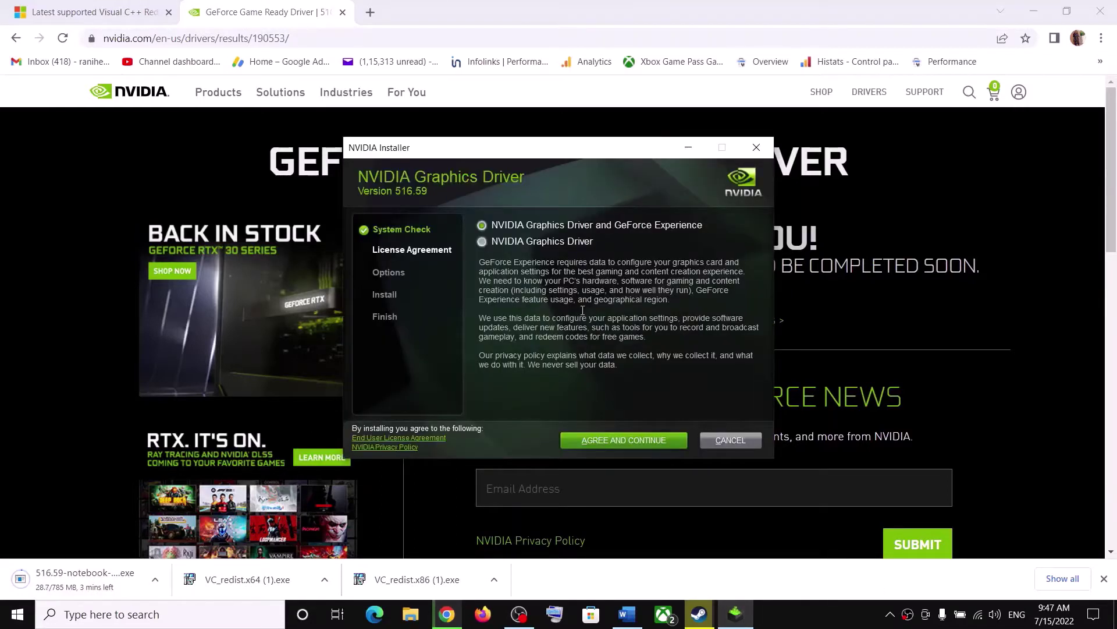
- Accept the NVIDIA license and start a Custom (Advanced) clean install, leaving it running in the background
click(592, 442)
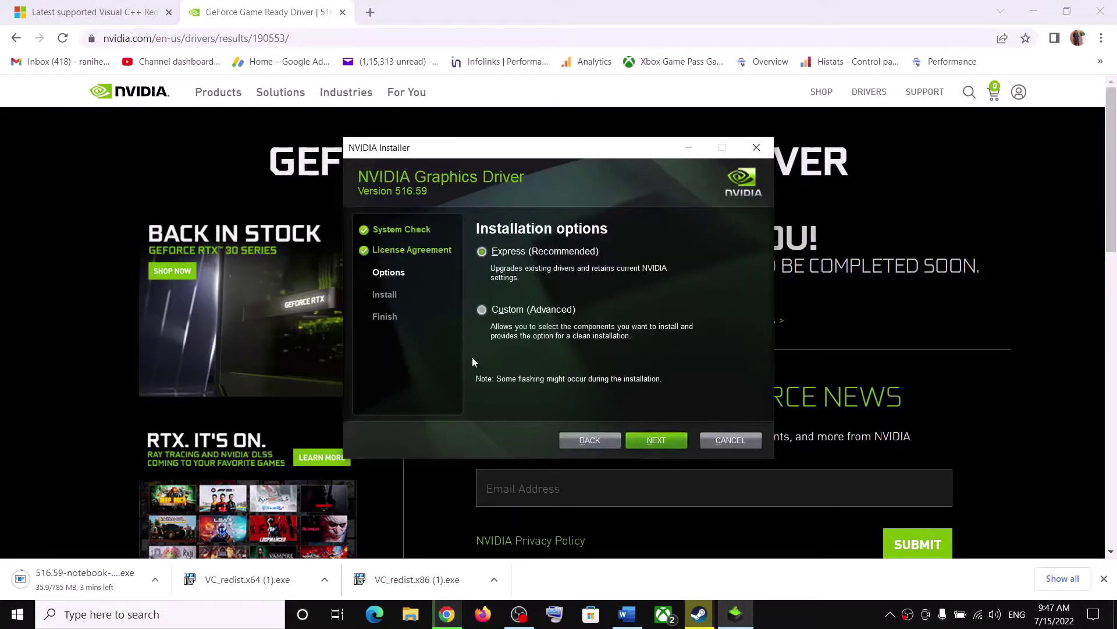
click(484, 309)
click(664, 444)
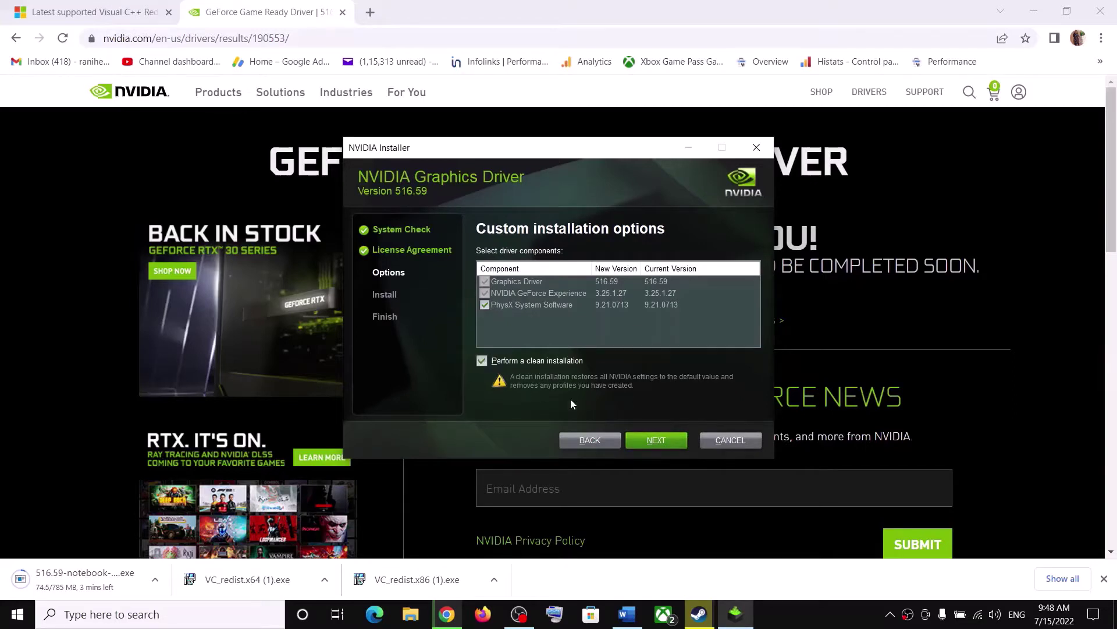
click(666, 440)
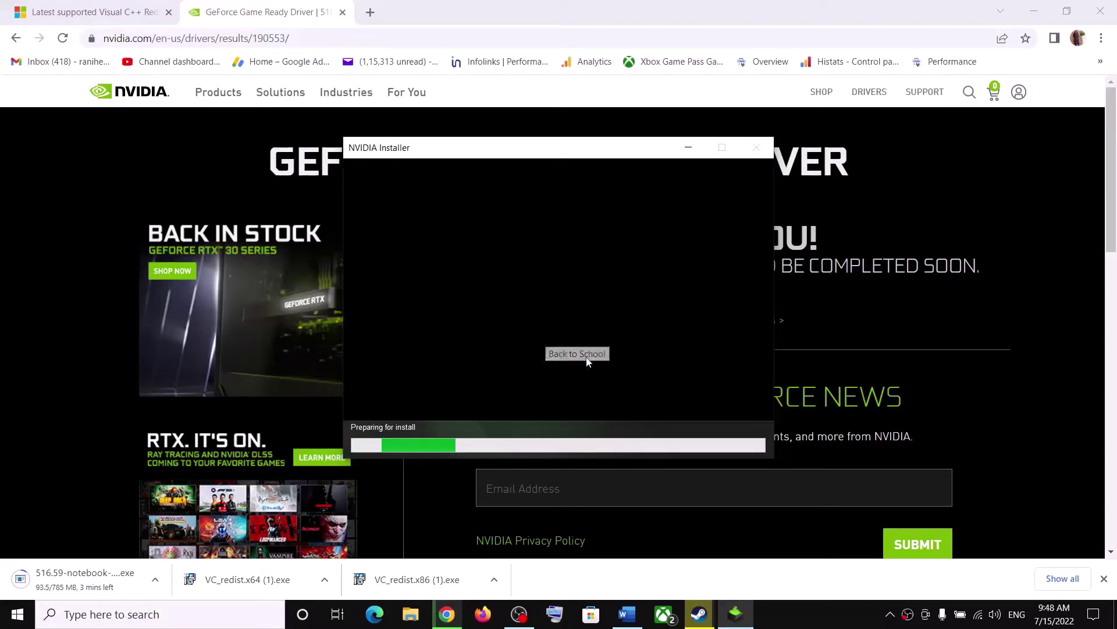
click(807, 624)
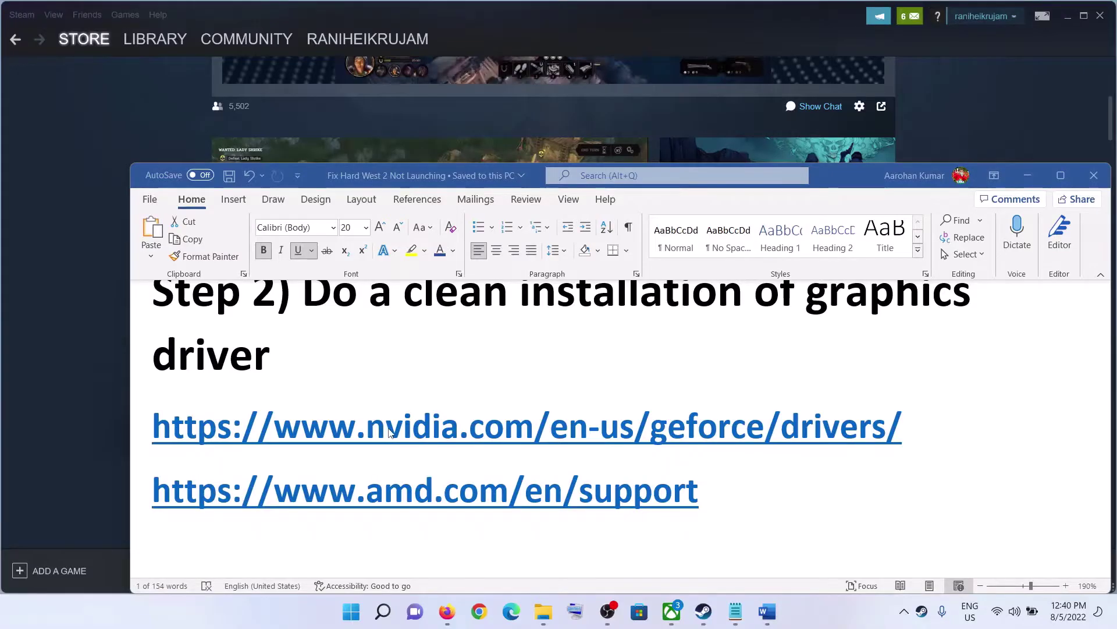
scroll(381, 436, down, 5)
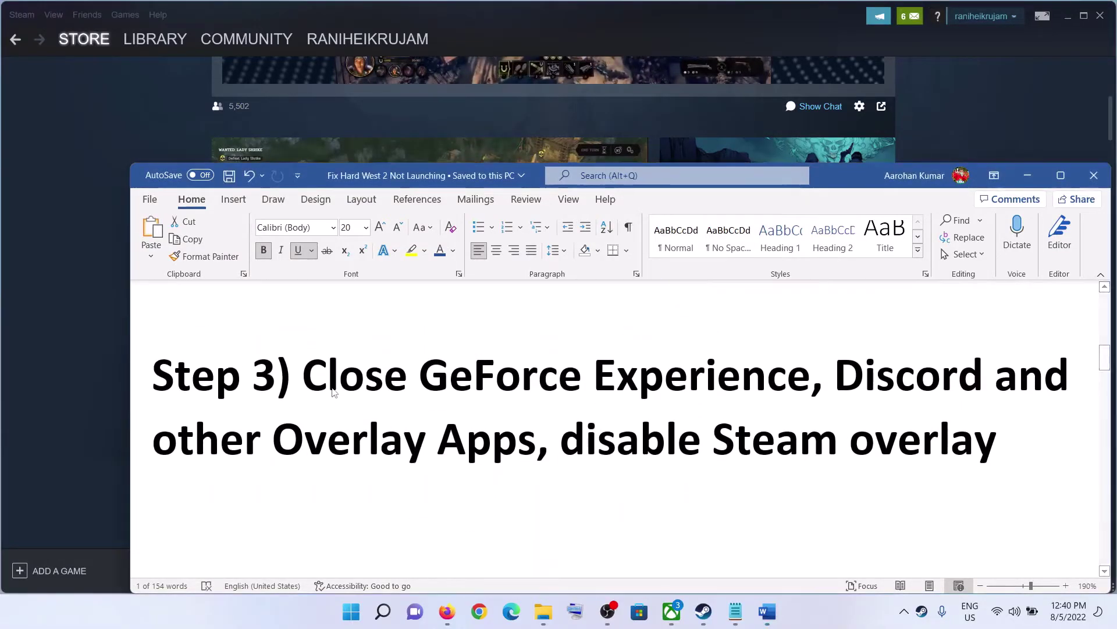
- Highlight Step 3's GeForce Experience, Discord overlay and Steam overlay phrases, then minimize Word
drag(303, 377, 740, 387)
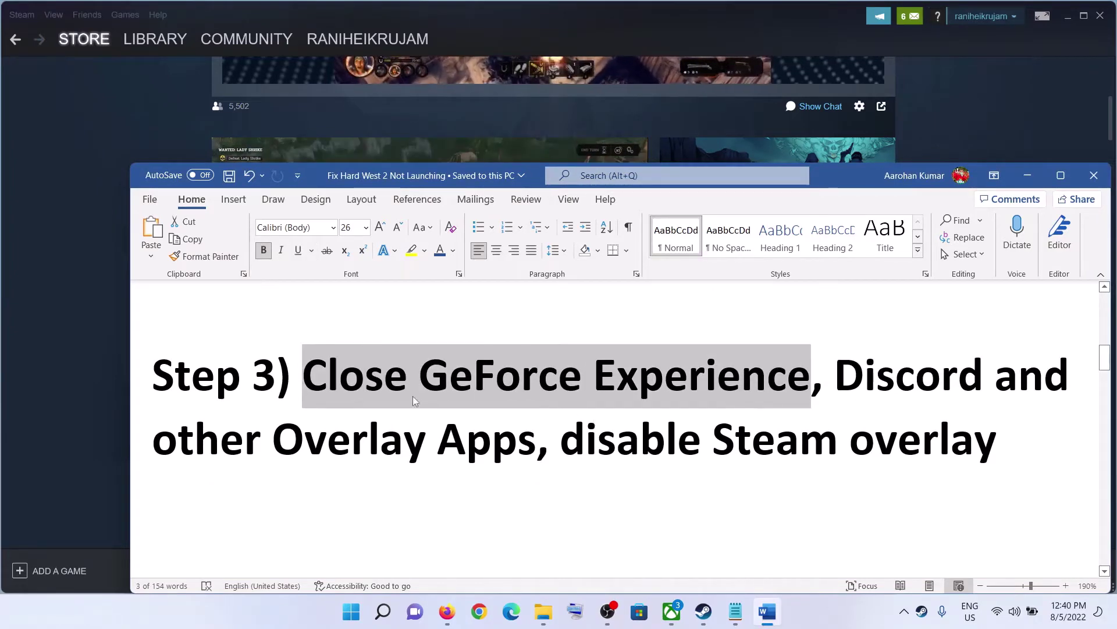
click(448, 381)
drag(448, 381, 984, 388)
drag(153, 442, 536, 442)
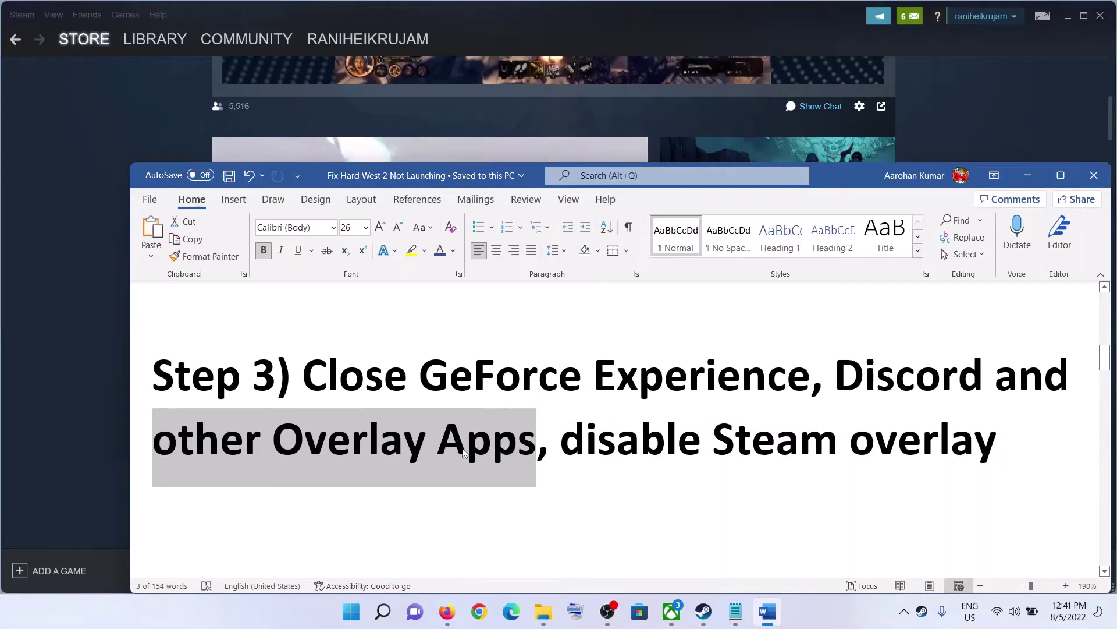
drag(536, 442, 1017, 435)
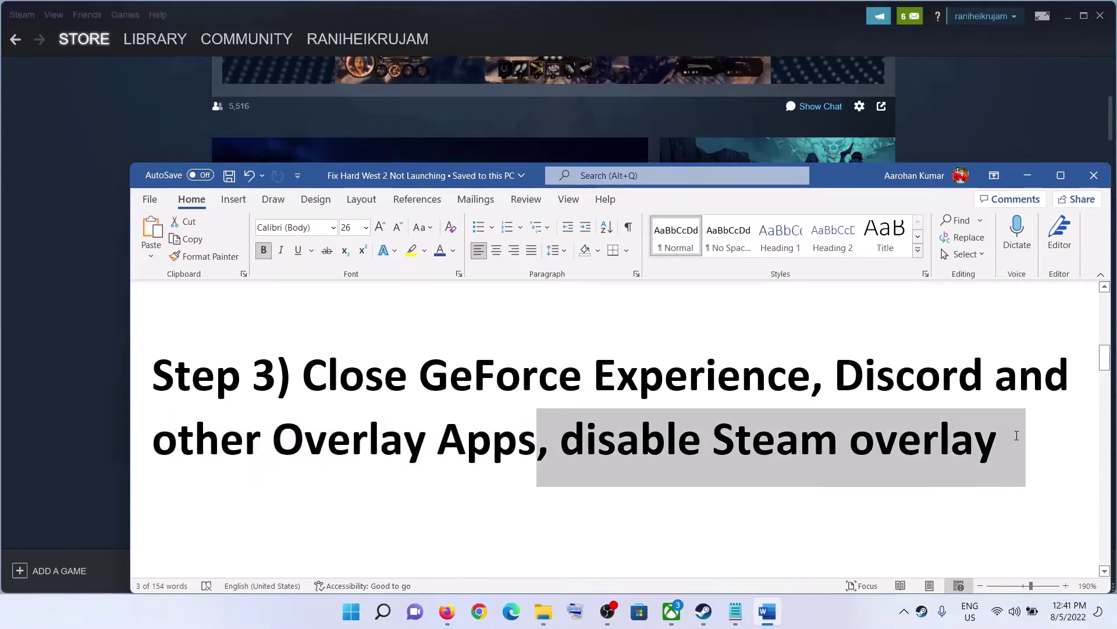
click(705, 611)
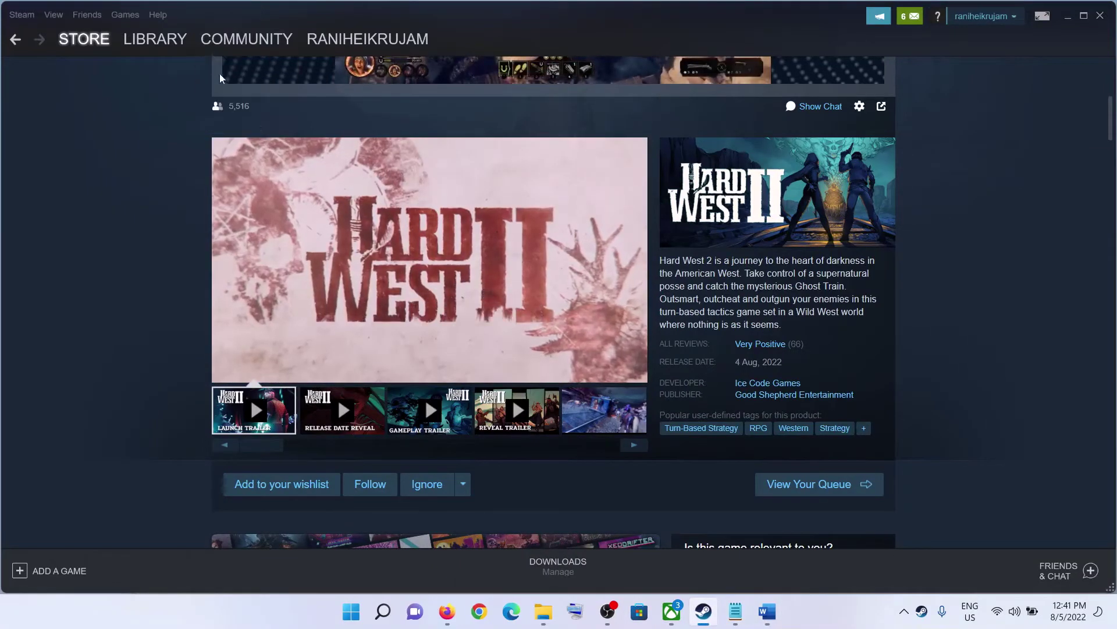
- Open PowerWash Simulator's Properties from the Steam library to view its overlay option, then close them
click(171, 40)
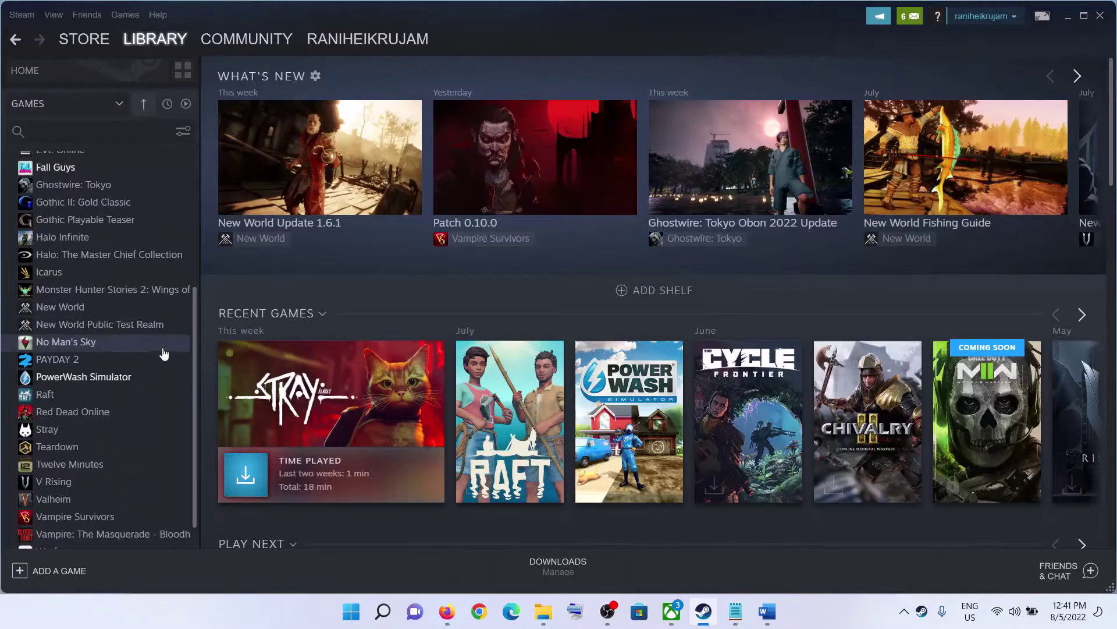
right_click(133, 380)
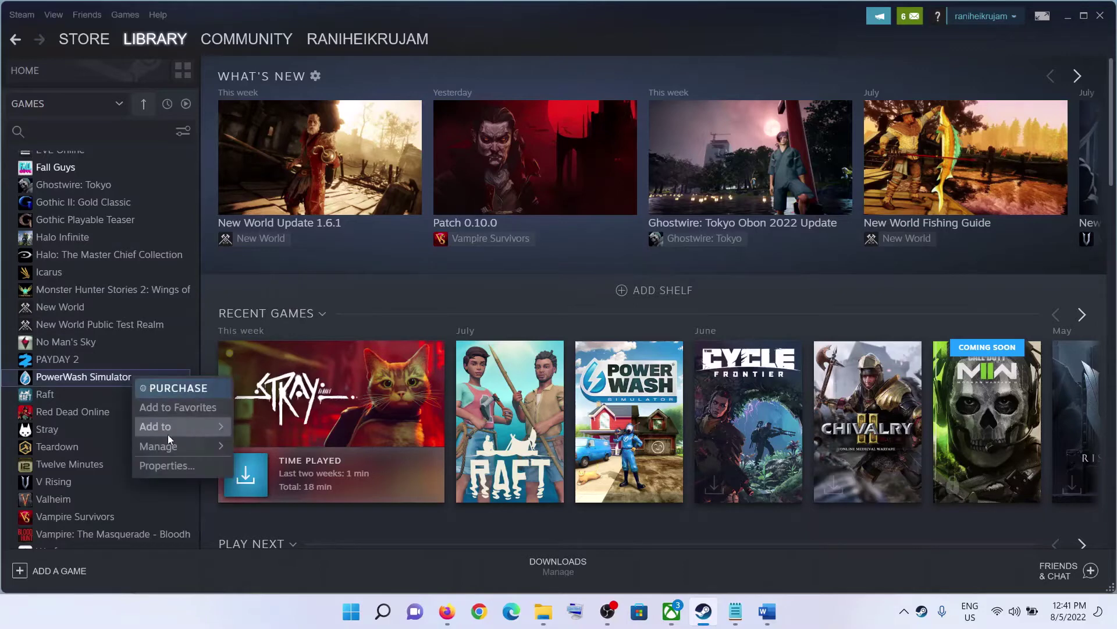
click(171, 464)
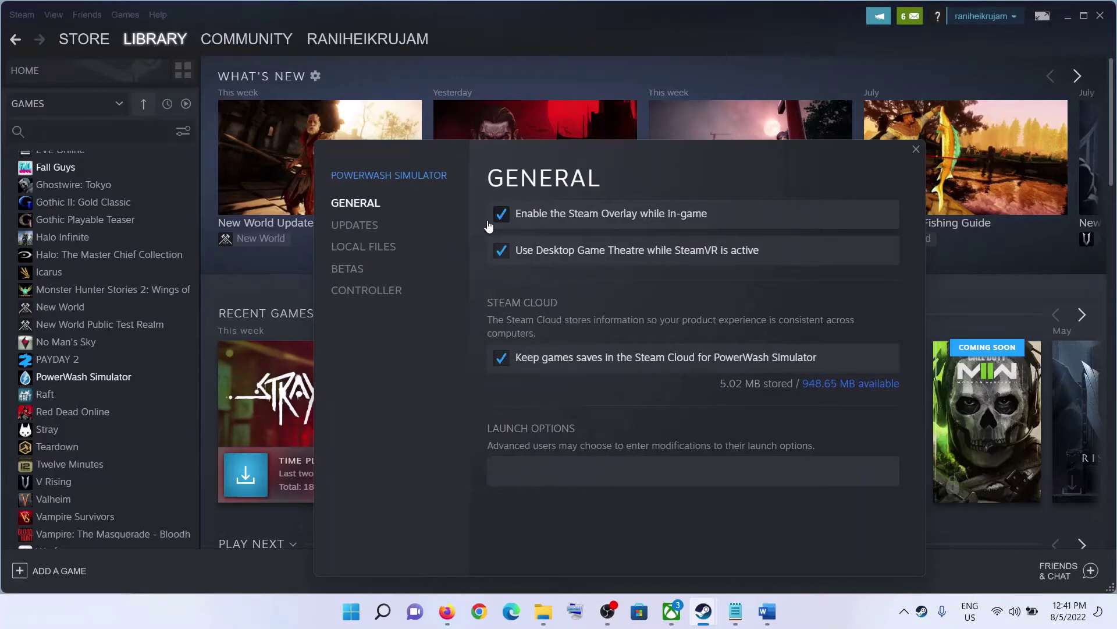
click(916, 149)
- Bring the Word guide back, scroll to Step 4 and move its window up-left
click(773, 607)
scroll(459, 391, down, 5)
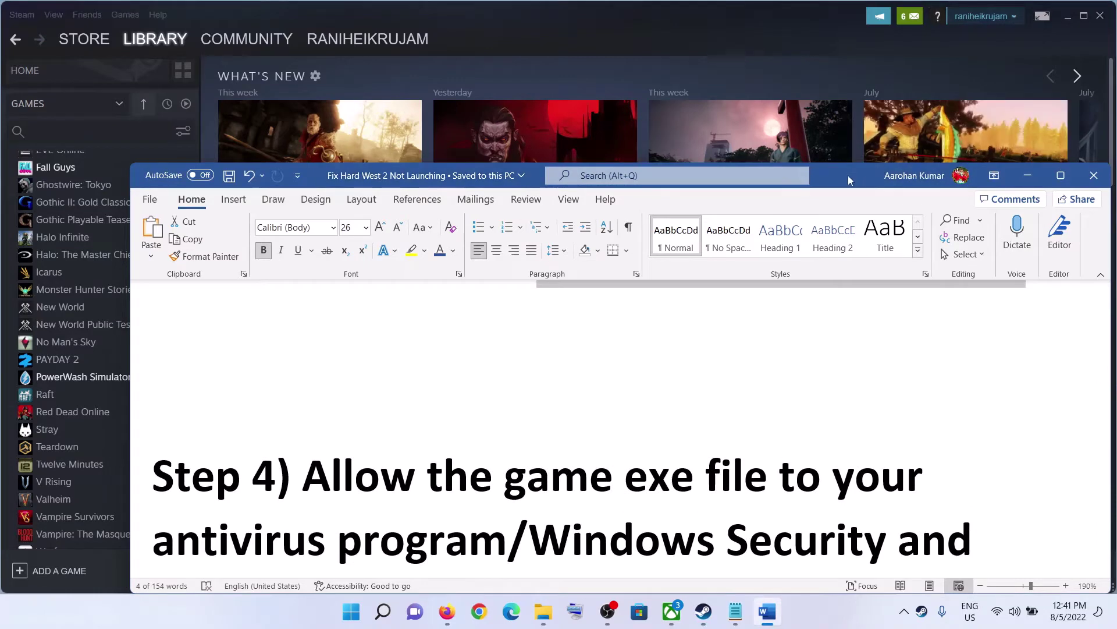
drag(848, 176, 810, 79)
- Select Step 4's text on allowing the game exe through Windows Security and Firewall, then open Start
scroll(568, 291, down, 2)
drag(266, 247, 453, 329)
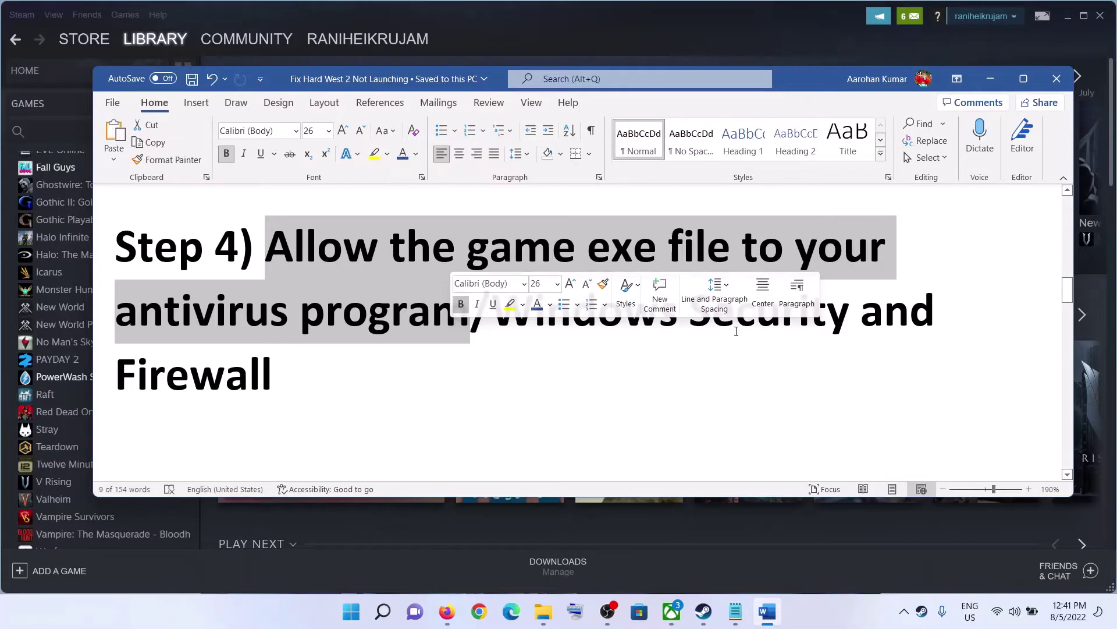
click(365, 619)
click(365, 620)
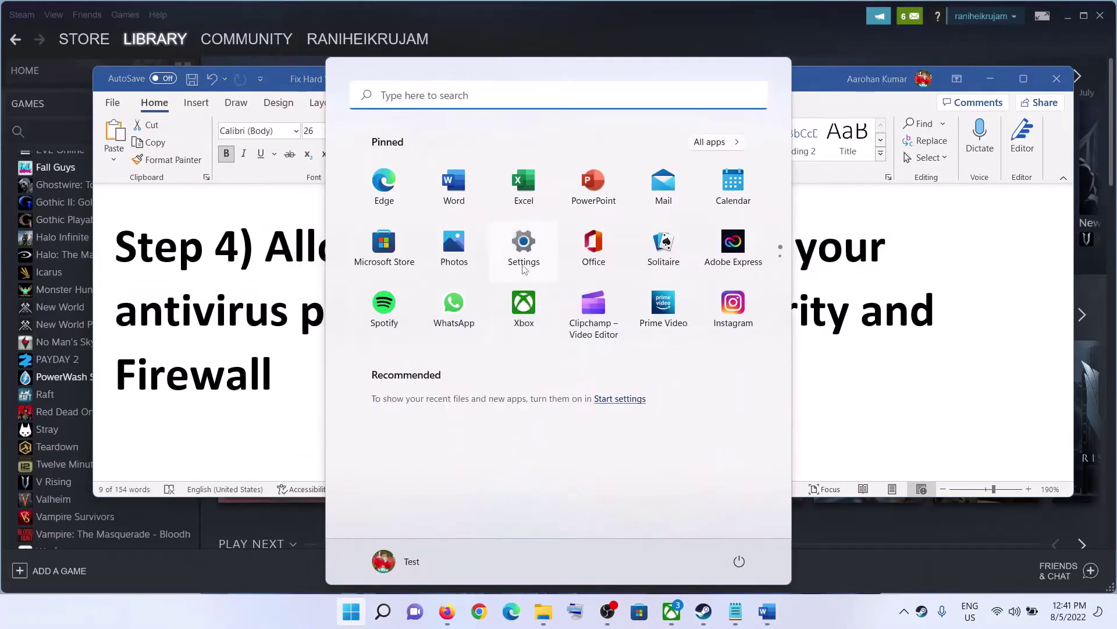
- Reach Windows Security's Virus & threat protection through Settings > Privacy & security
click(524, 256)
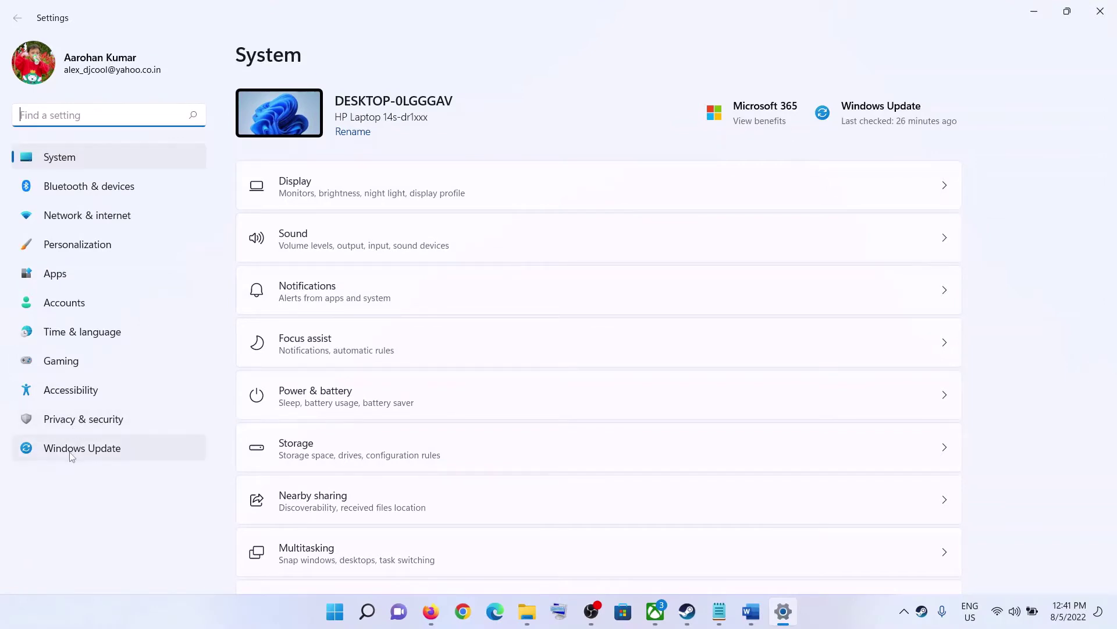
click(75, 429)
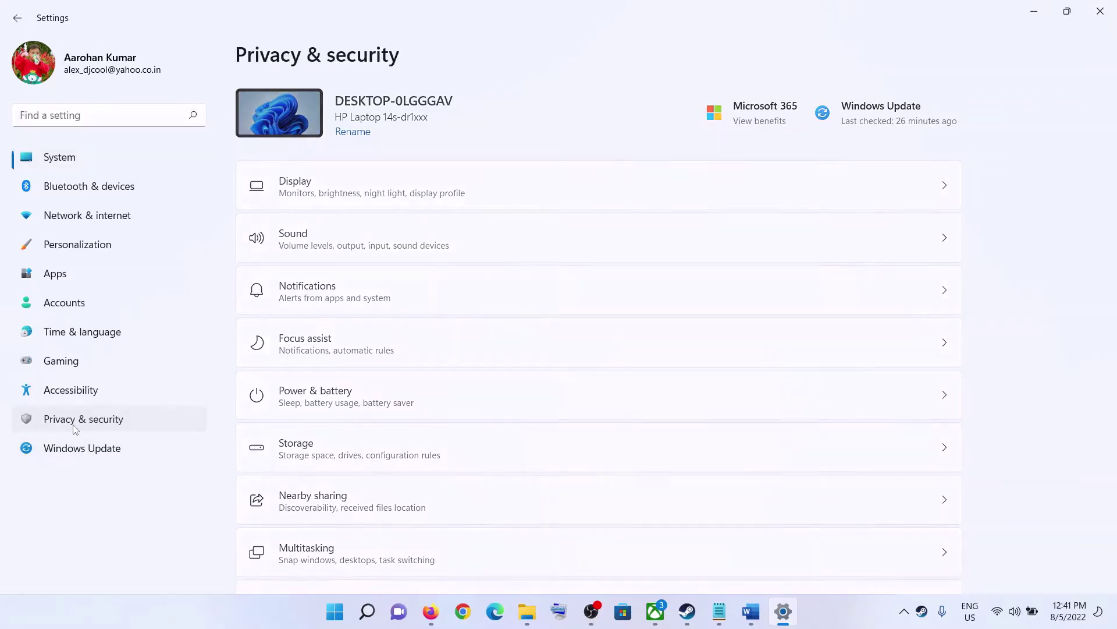
click(352, 146)
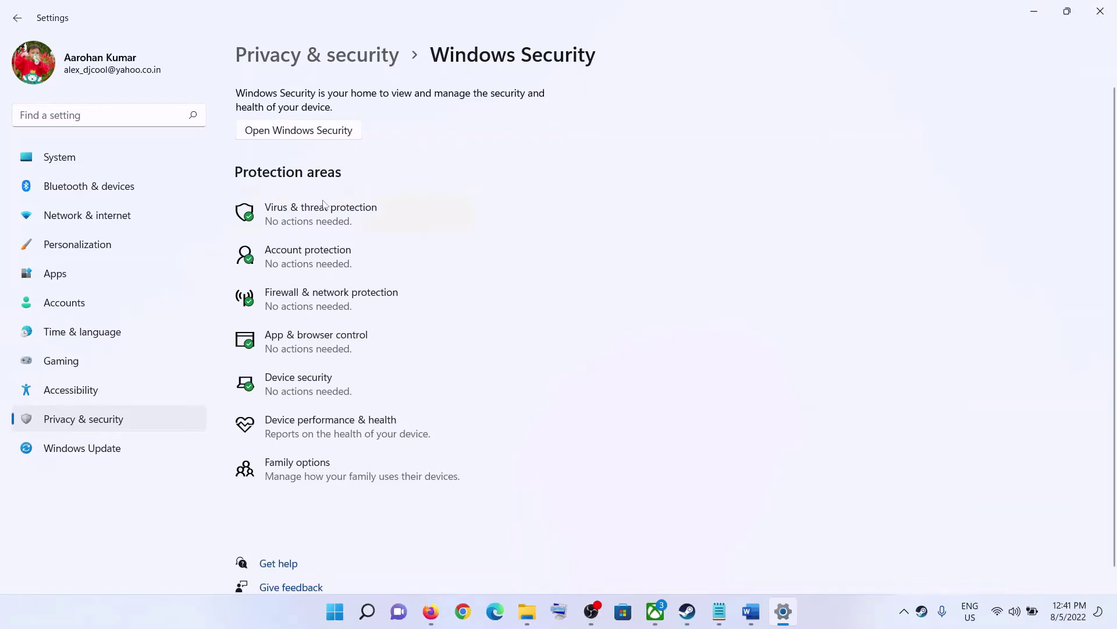
click(298, 219)
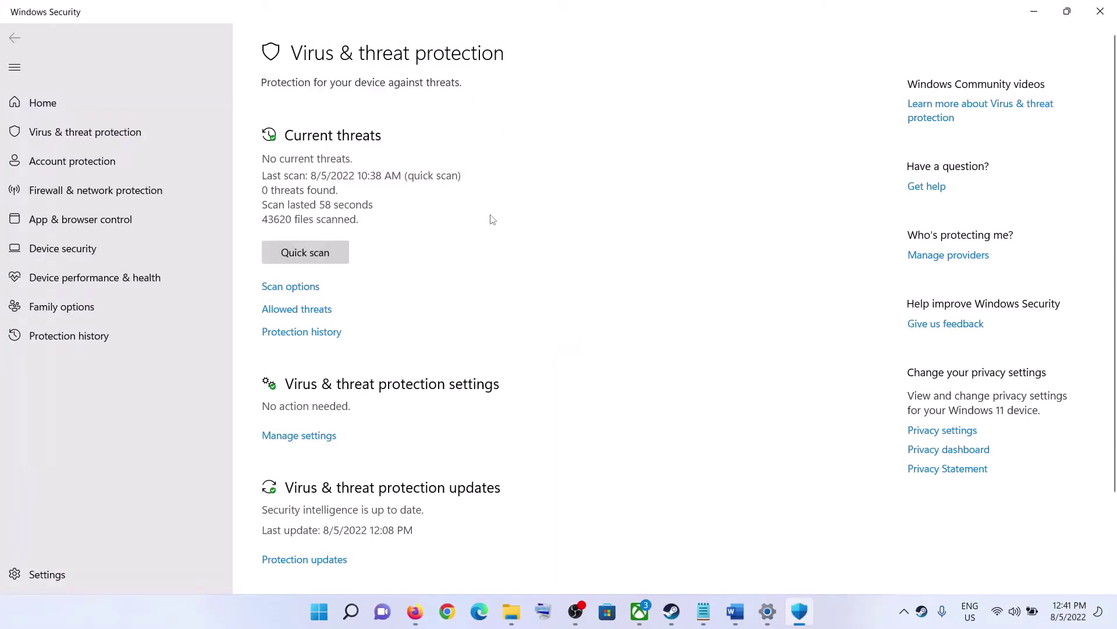
- Add an app allowed through Controlled folder access, browsing all apps from This PC
scroll(412, 350, down, 2)
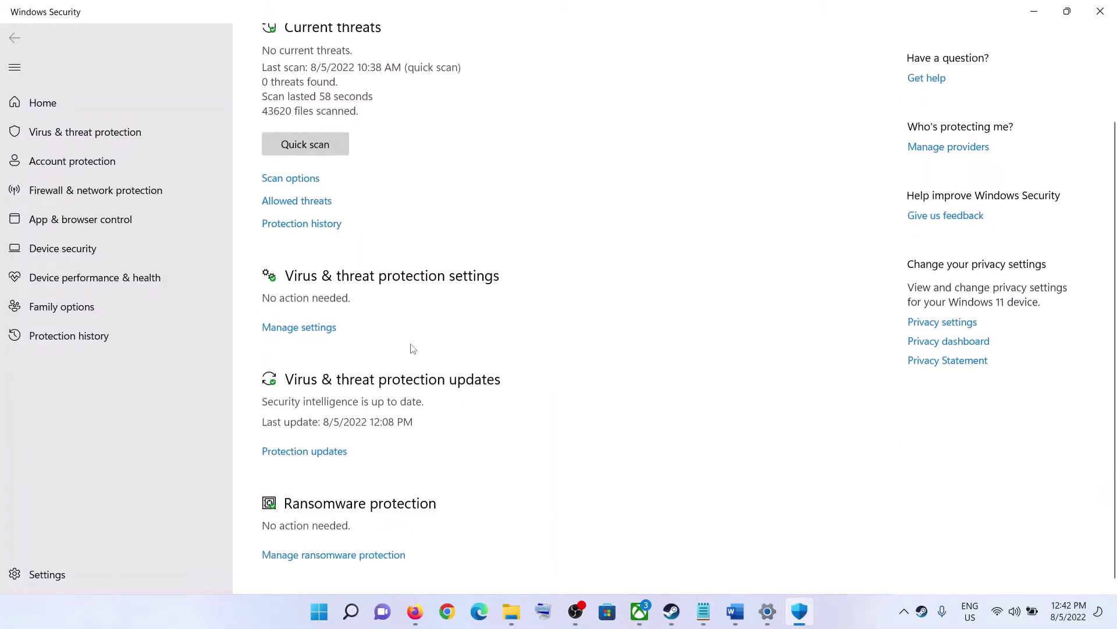
click(341, 550)
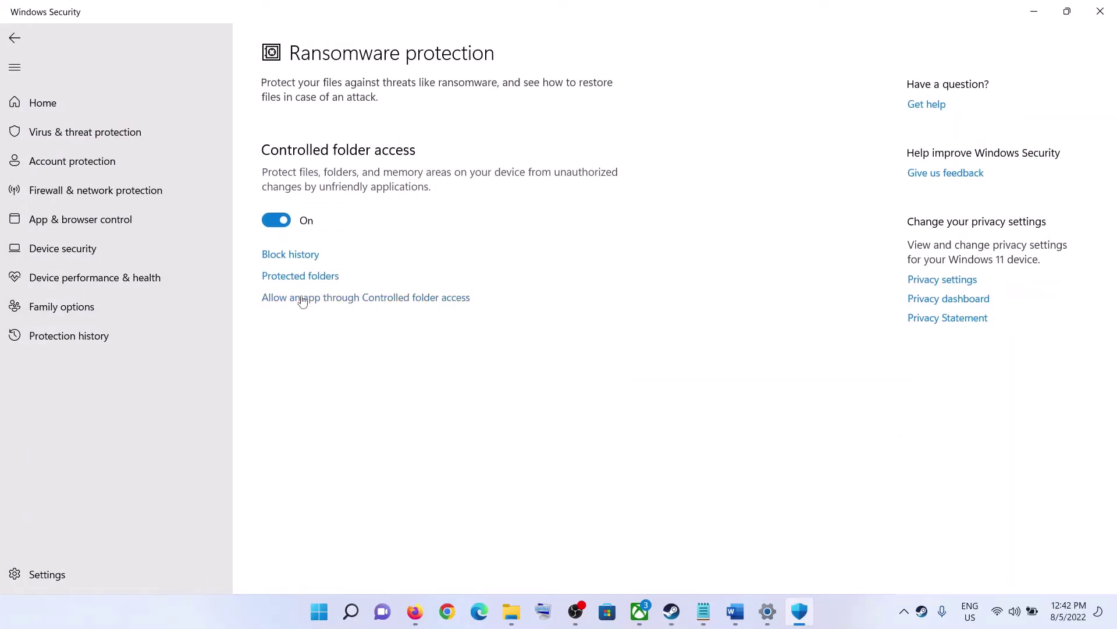
click(345, 301)
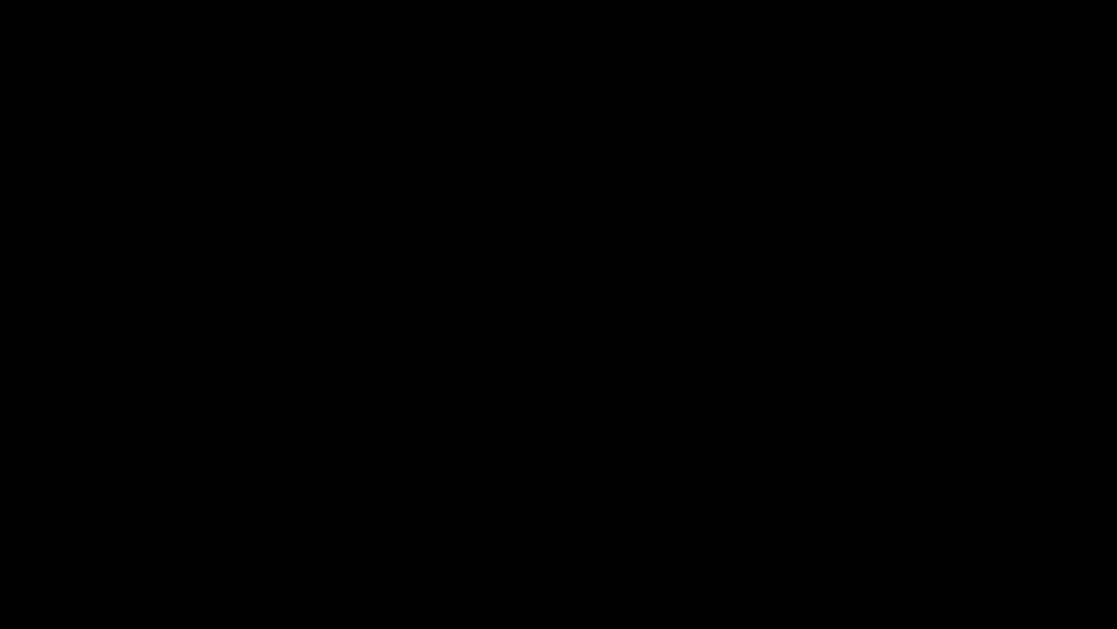
click(354, 169)
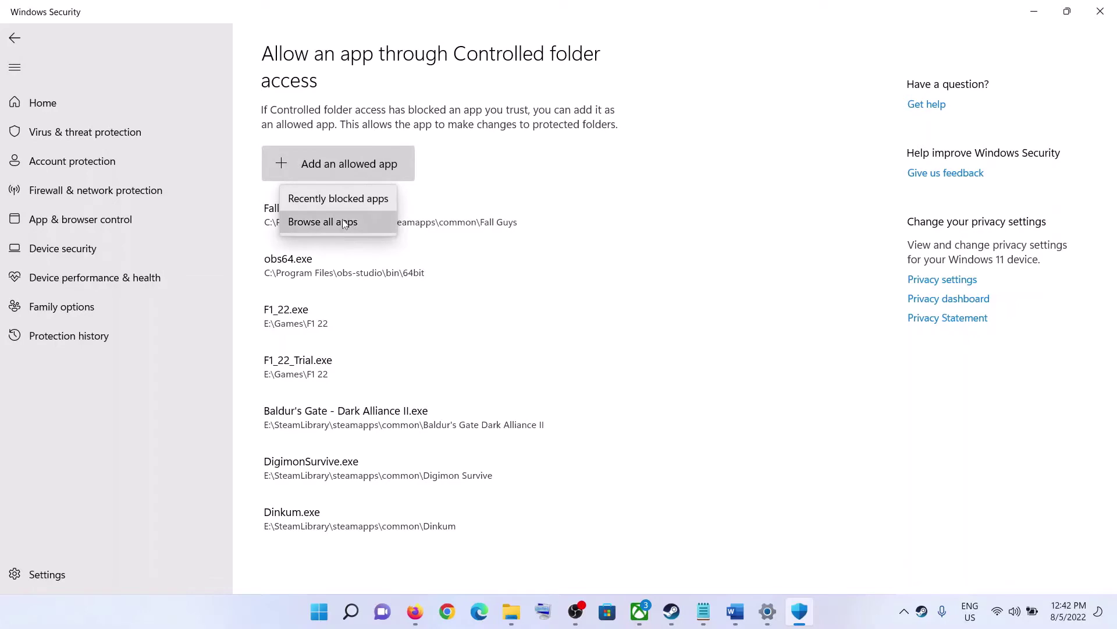
click(358, 217)
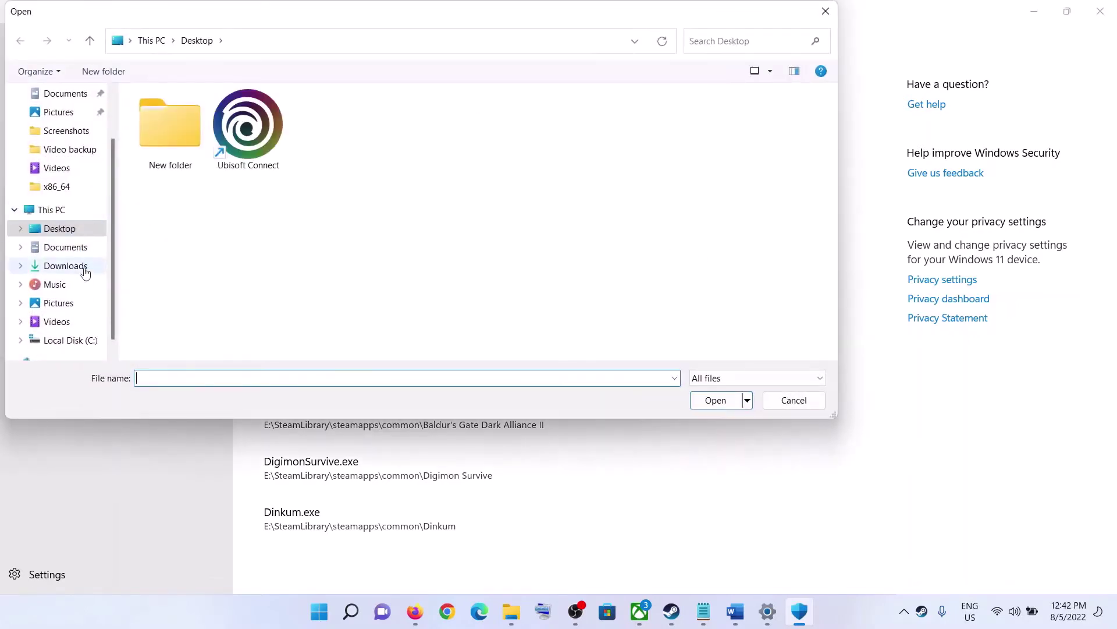
click(47, 210)
- Browse to C:\Program Files (x86)\Steam\steamapps in the file picker
double_click(221, 228)
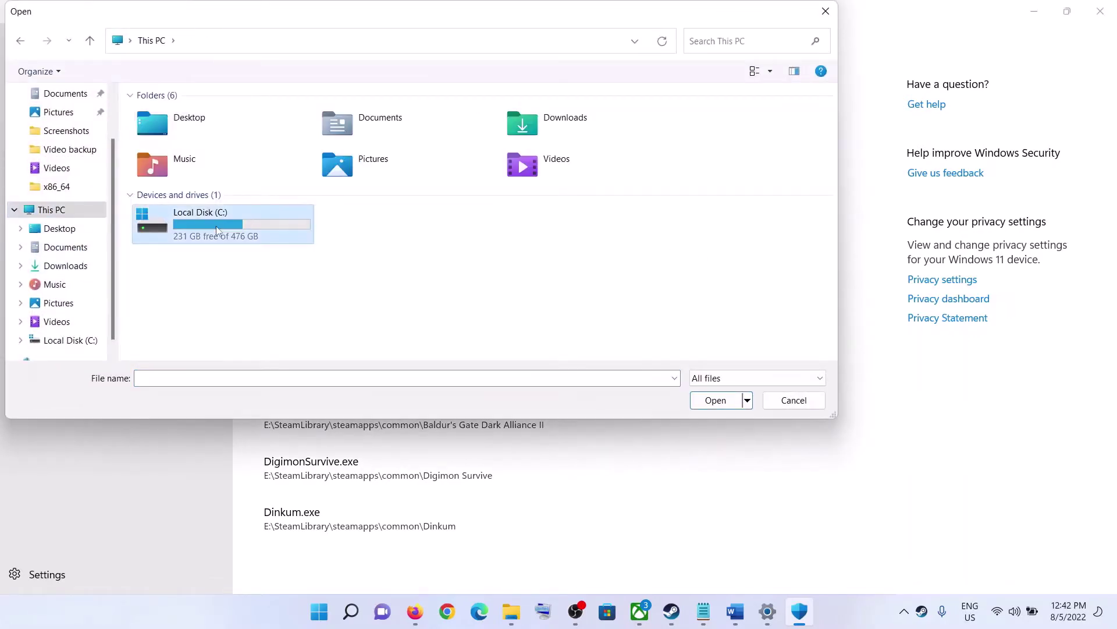
scroll(225, 228, down, 2)
click(164, 191)
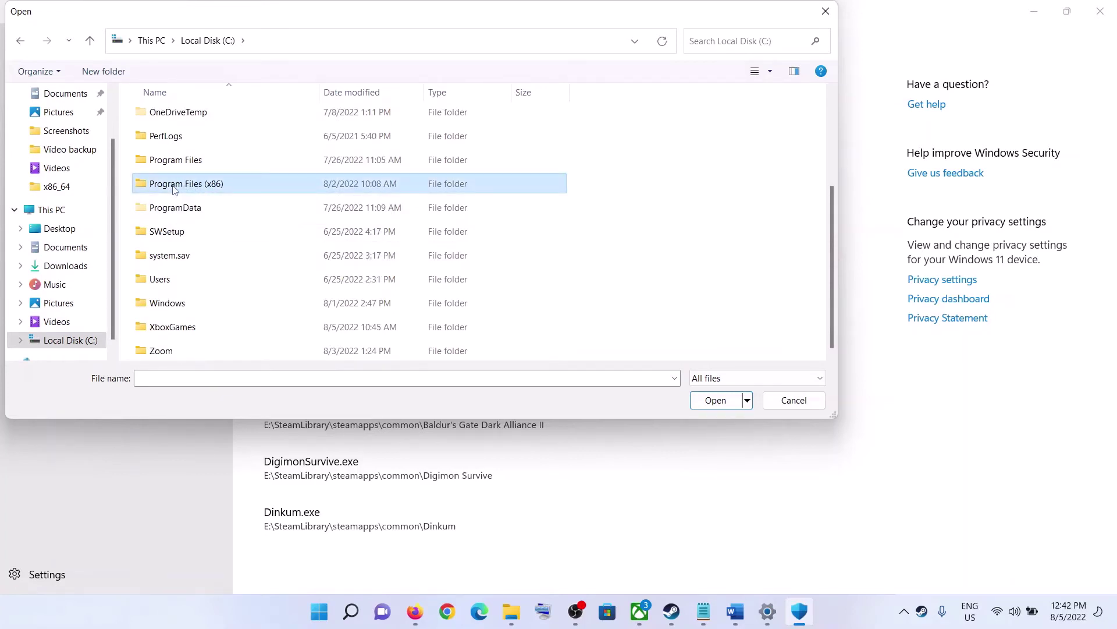
double_click(174, 185)
scroll(175, 256, down, 5)
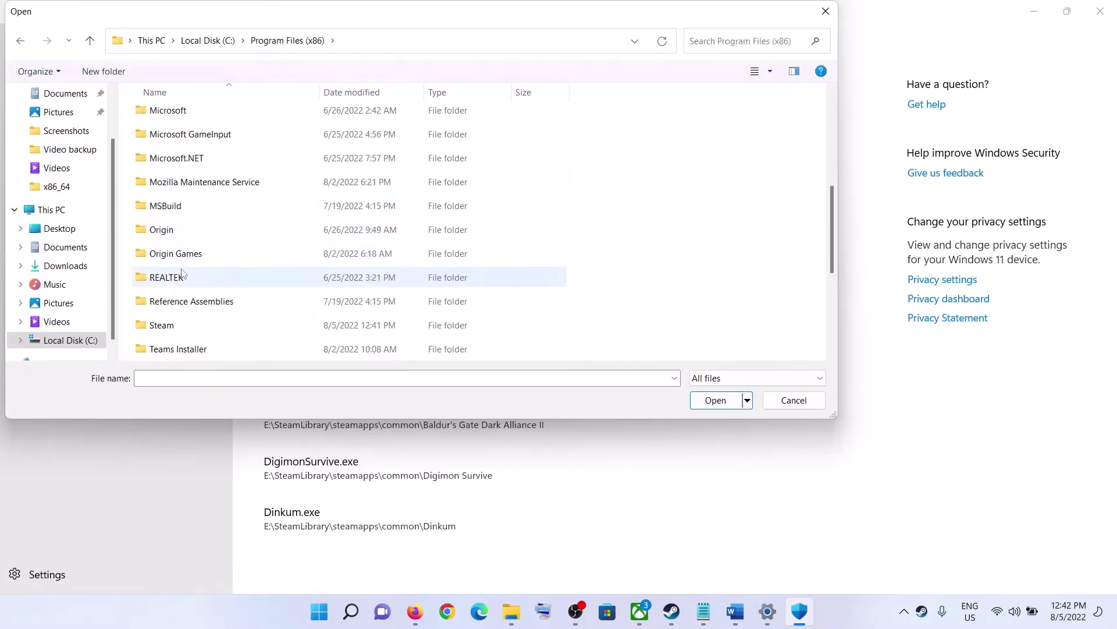
scroll(166, 273, down, 2)
click(201, 185)
double_click(200, 185)
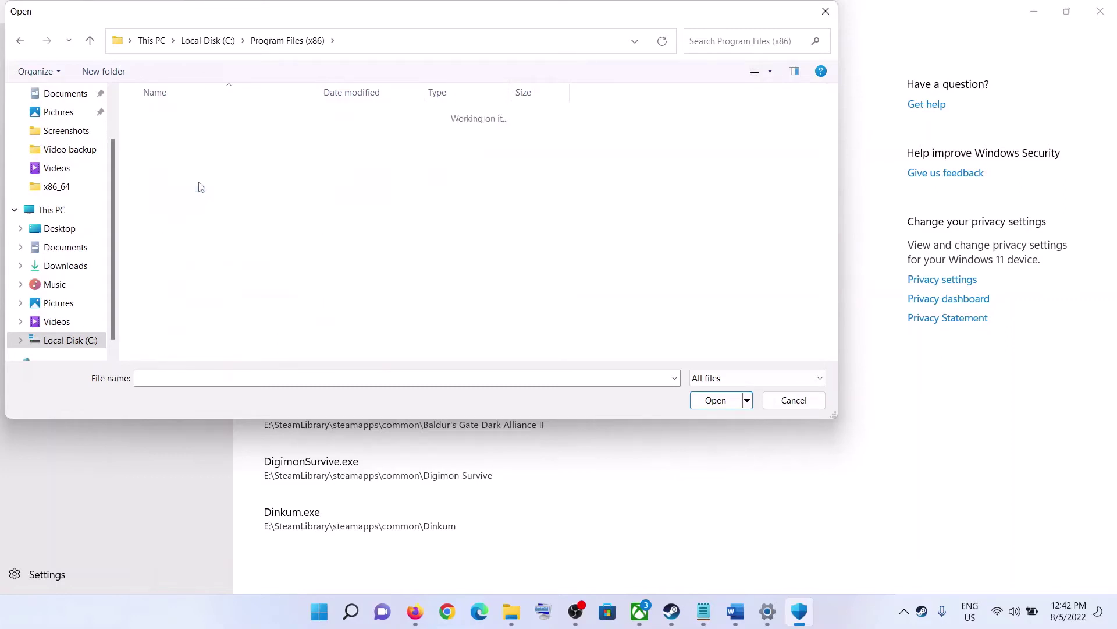
scroll(210, 224, down, 3)
click(184, 302)
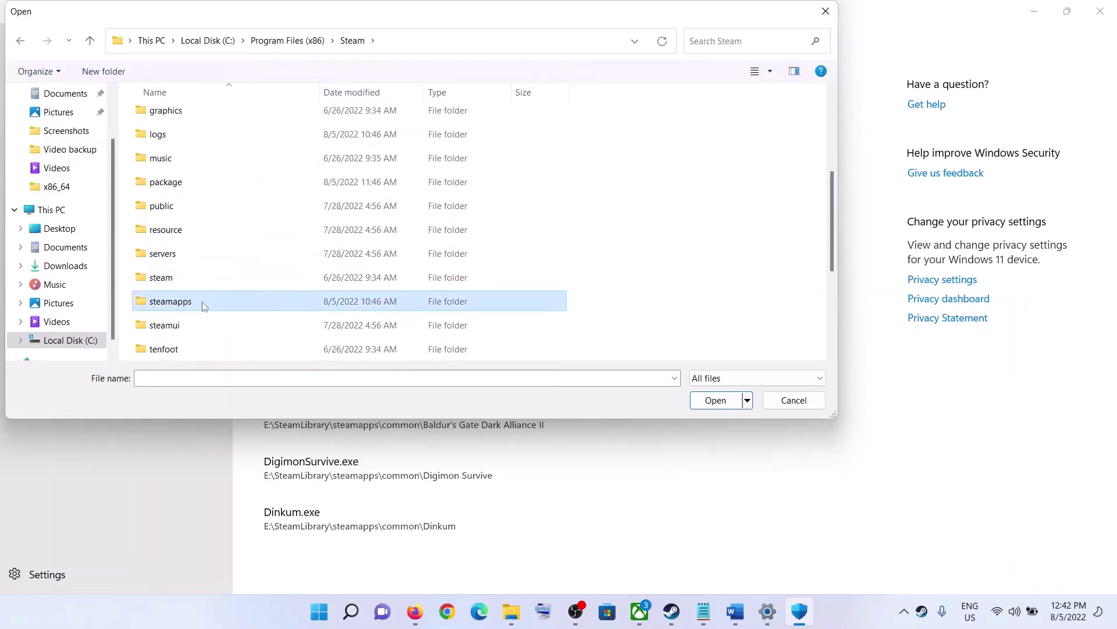
double_click(204, 307)
- Pick PowerWashSimulator.exe from common\PowerWash Simulator and add it as an allowed app
double_click(180, 119)
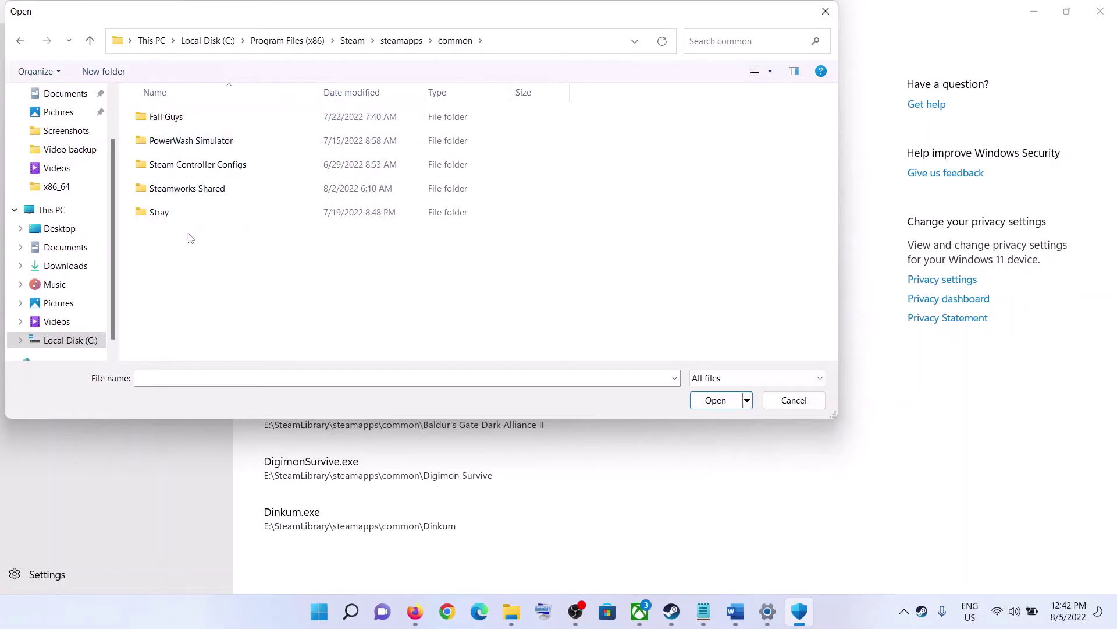
double_click(192, 144)
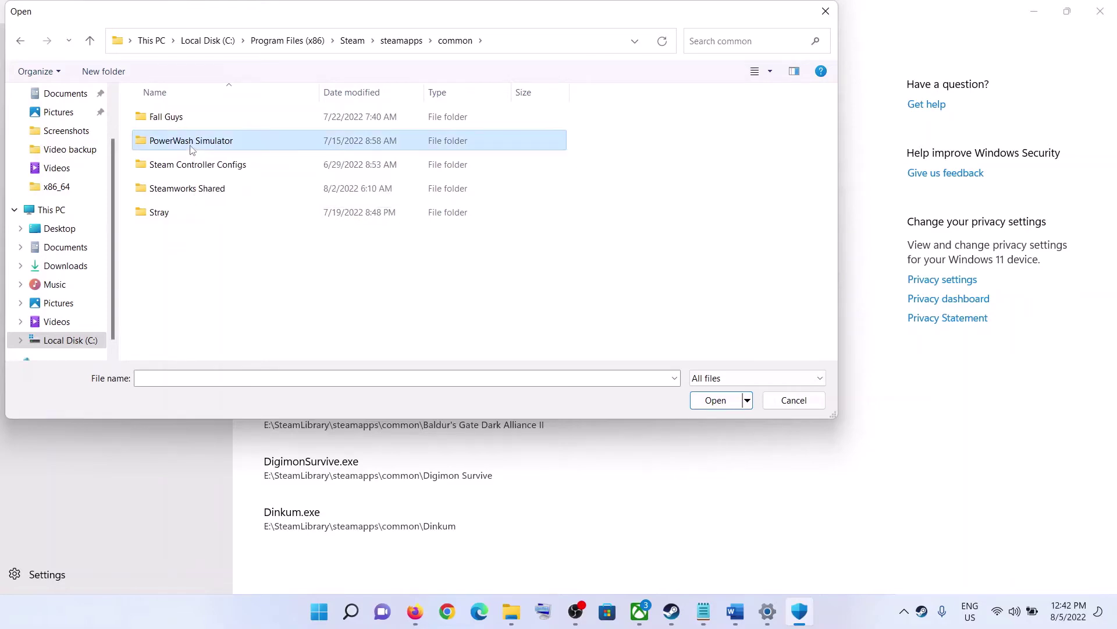
click(167, 144)
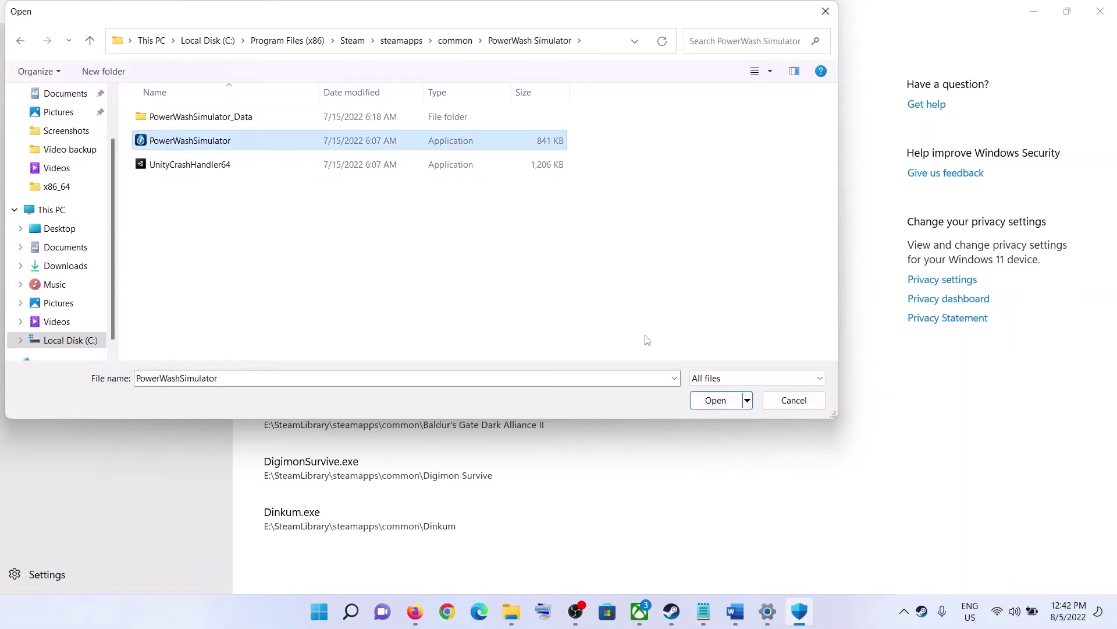
click(706, 401)
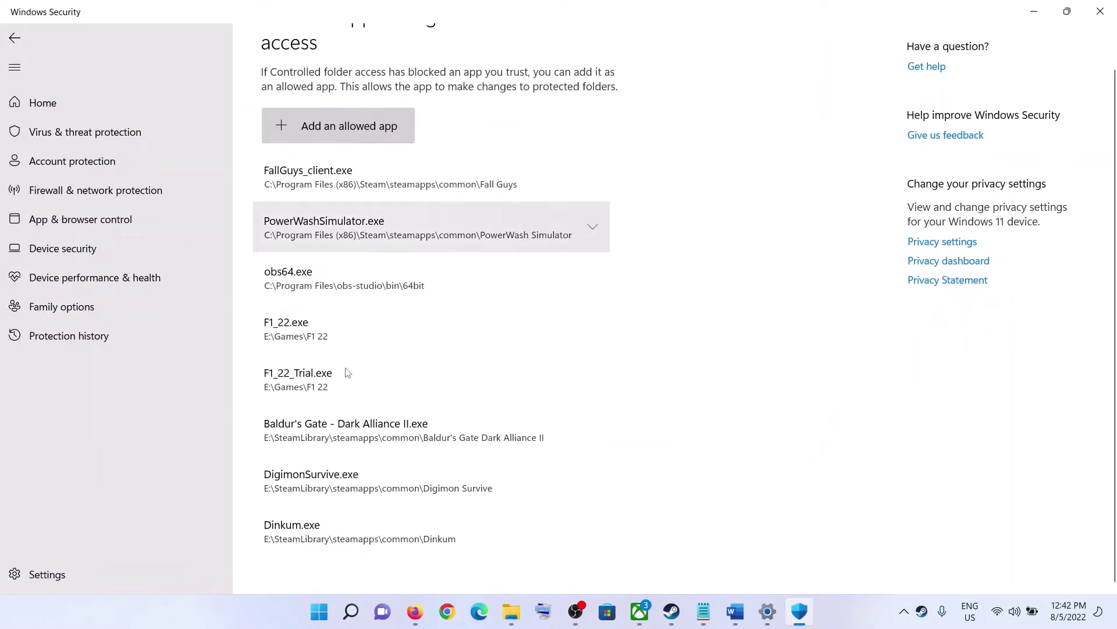
- Close Windows Security and highlight the guide's Step 5 heading about the dedicated graphics card
click(1100, 11)
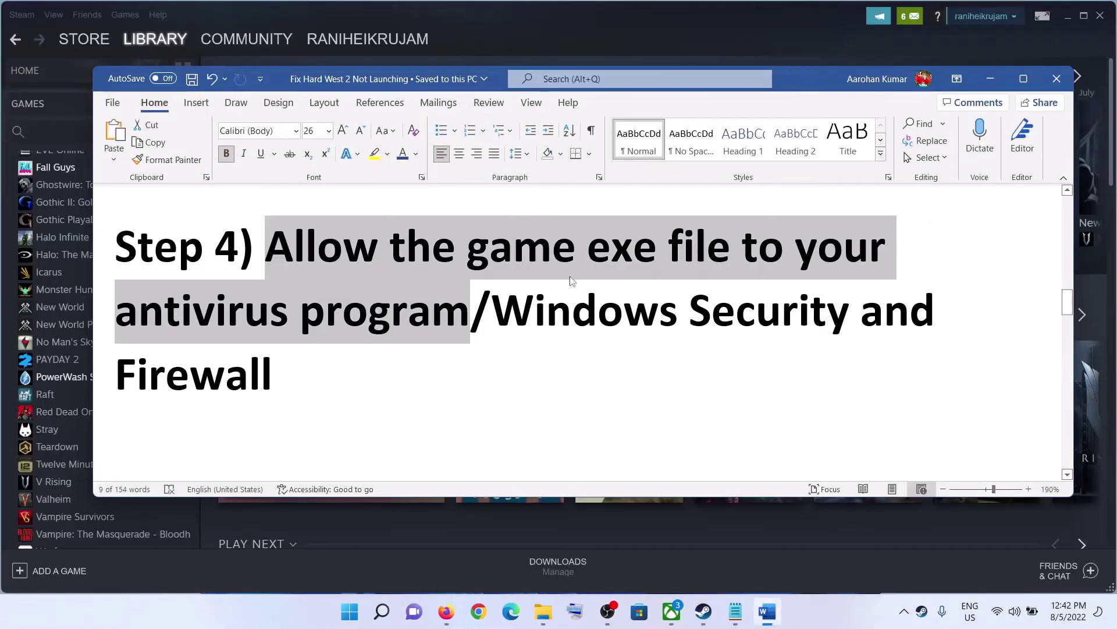
scroll(466, 353, down, 3)
drag(267, 333, 863, 389)
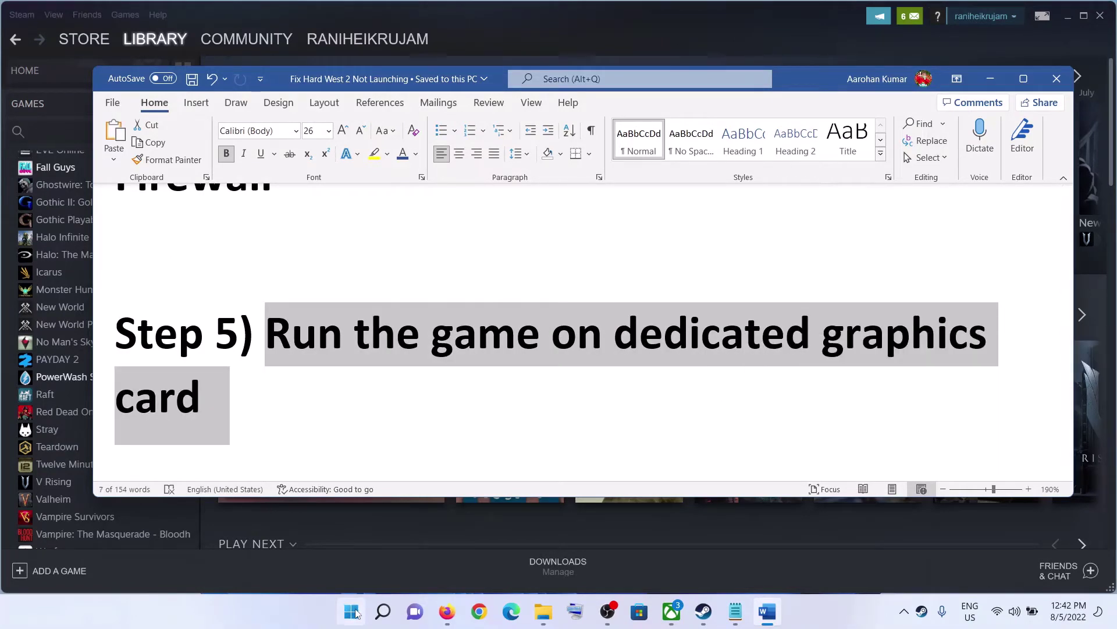
click(356, 613)
- Search for 'graphics settings' and open the Graphics settings page
text(gra)
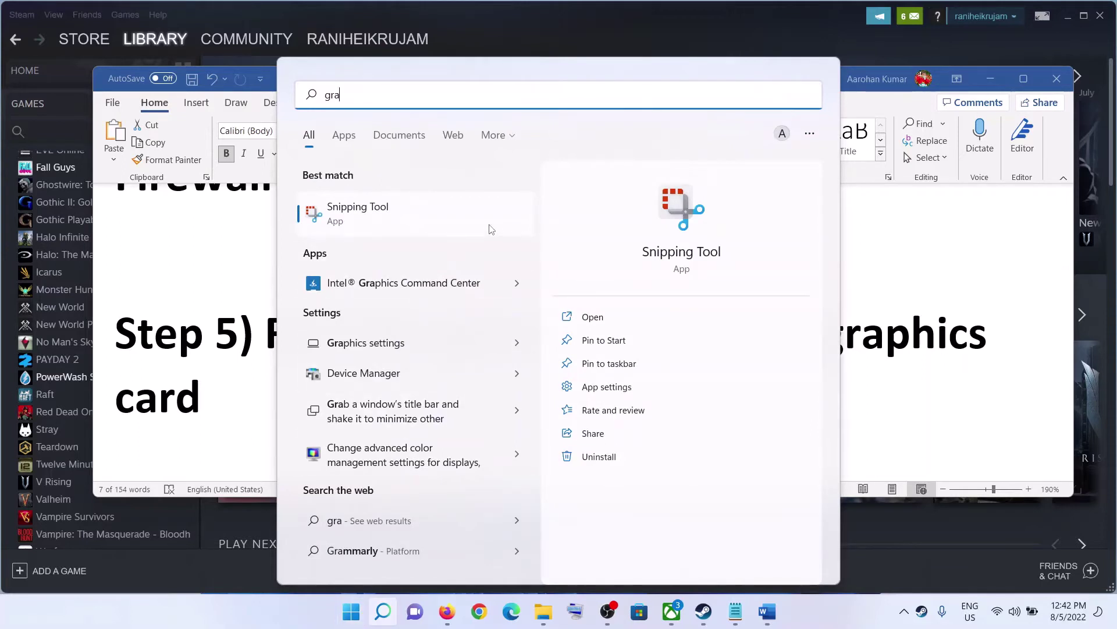
text(phi)
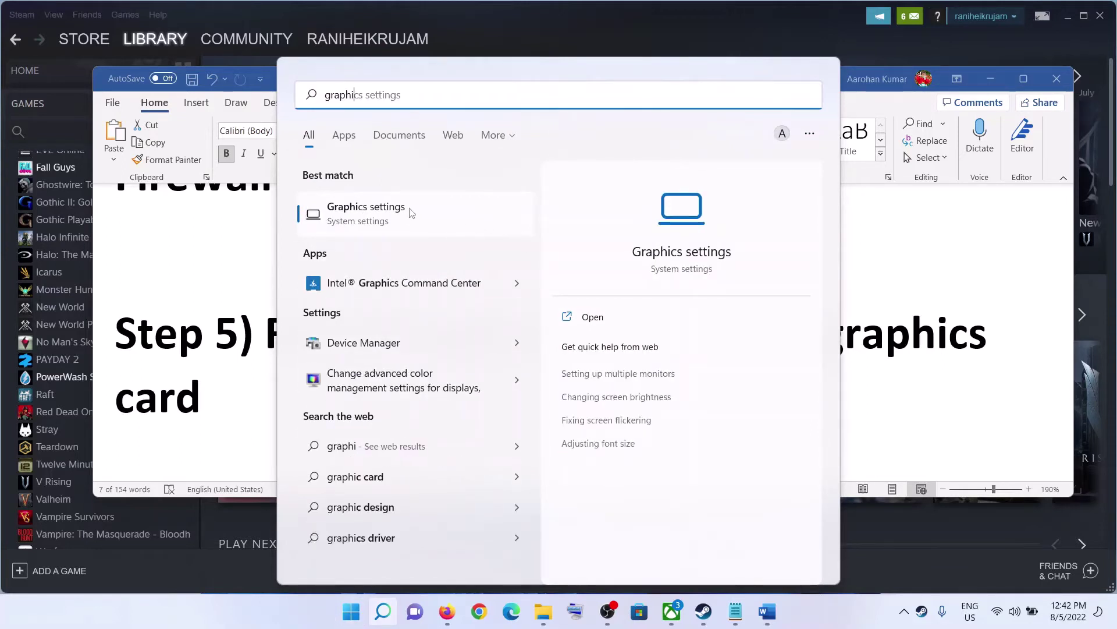
text(cs settings)
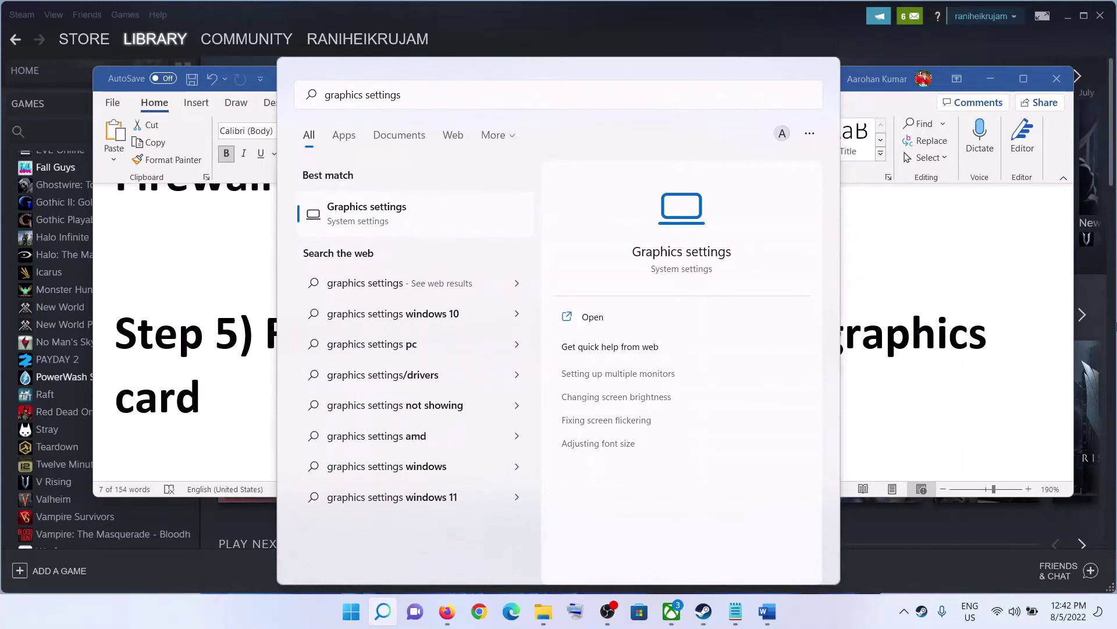
key(Return)
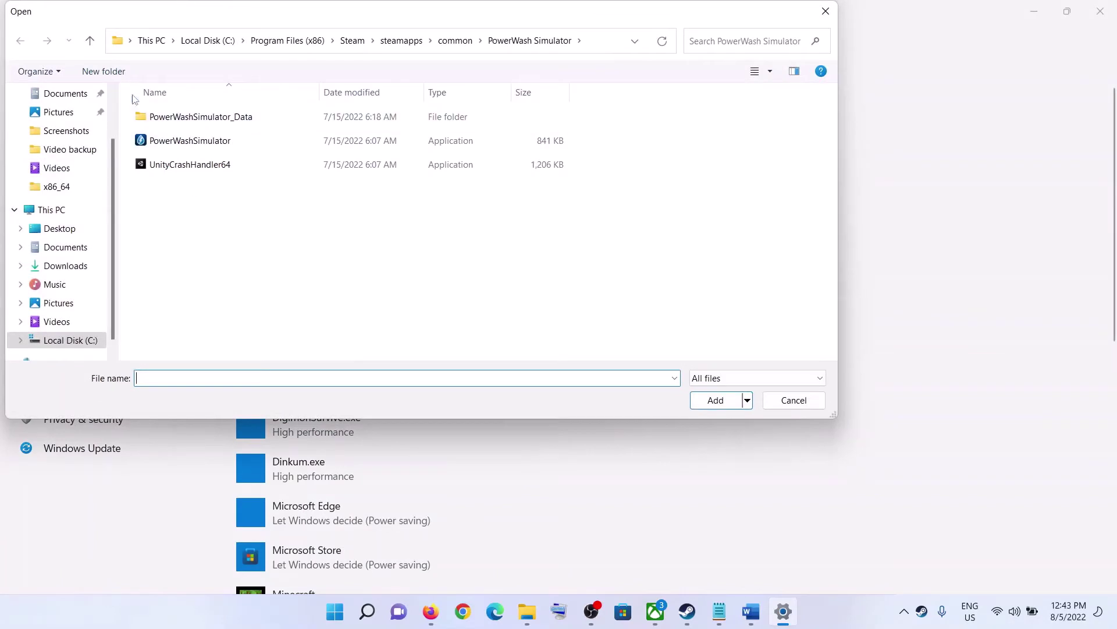
- Add FallGuys_client.exe from the Fall Guys folder to the Graphics list as High performance
click(90, 41)
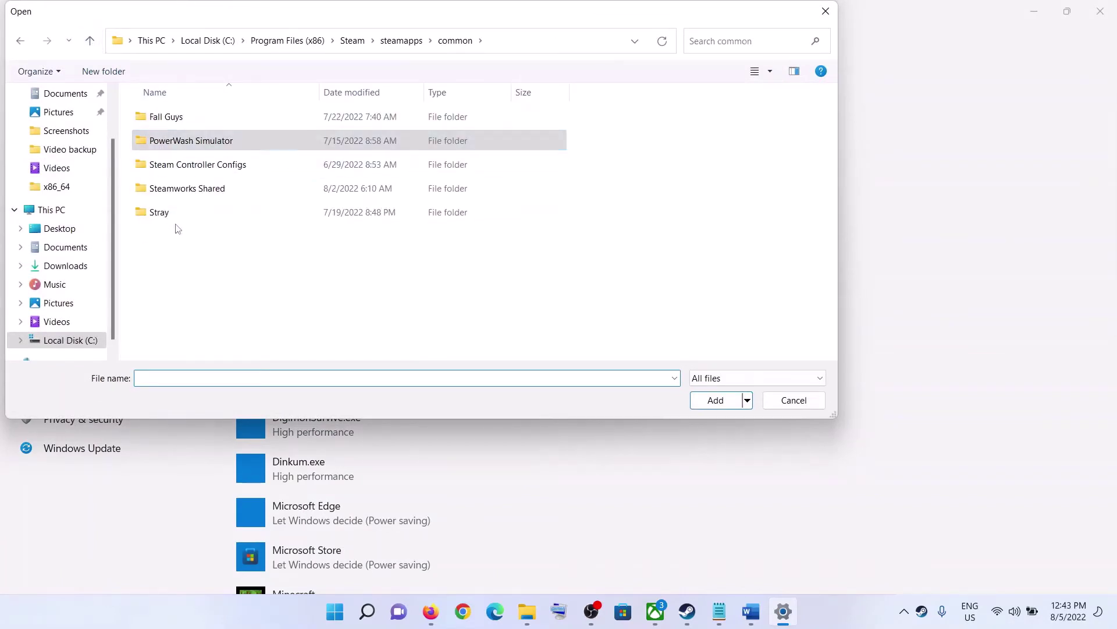
double_click(159, 212)
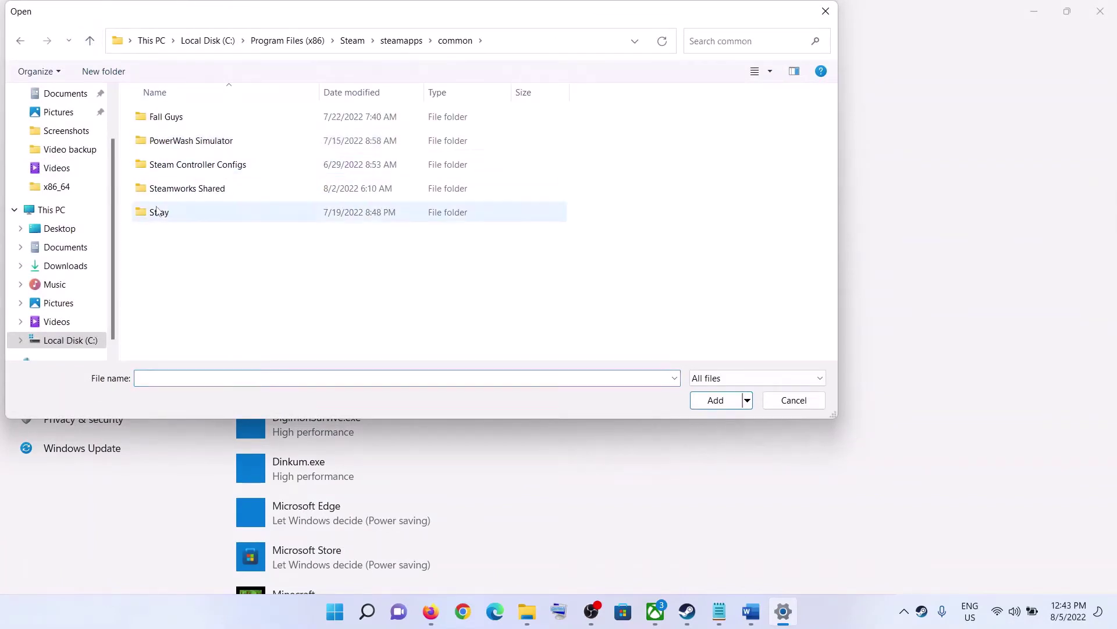
click(90, 41)
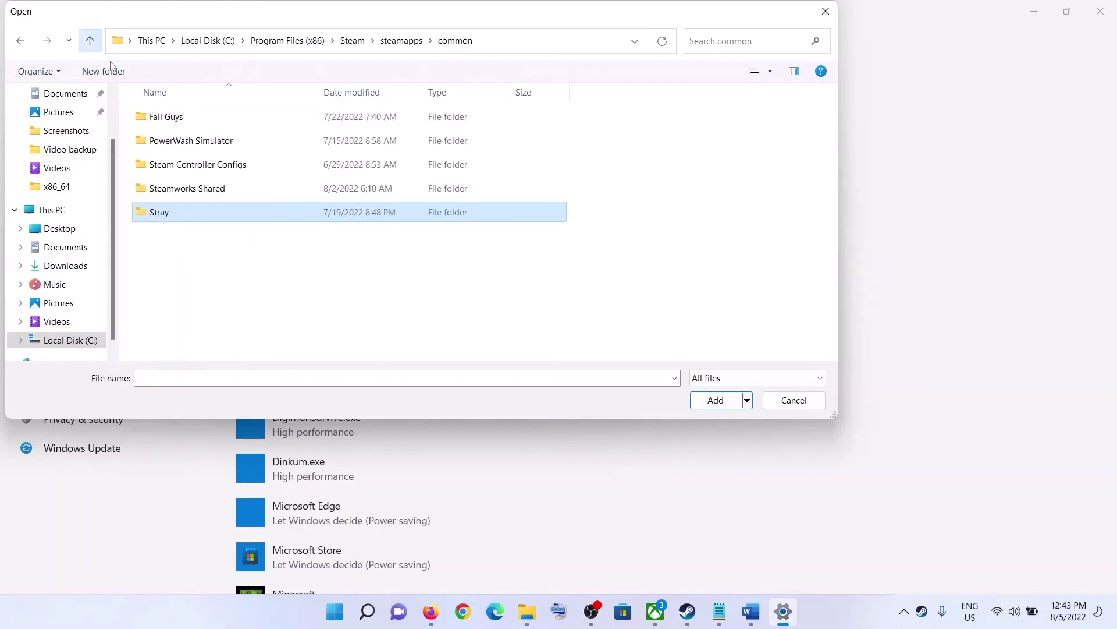
click(171, 117)
double_click(171, 118)
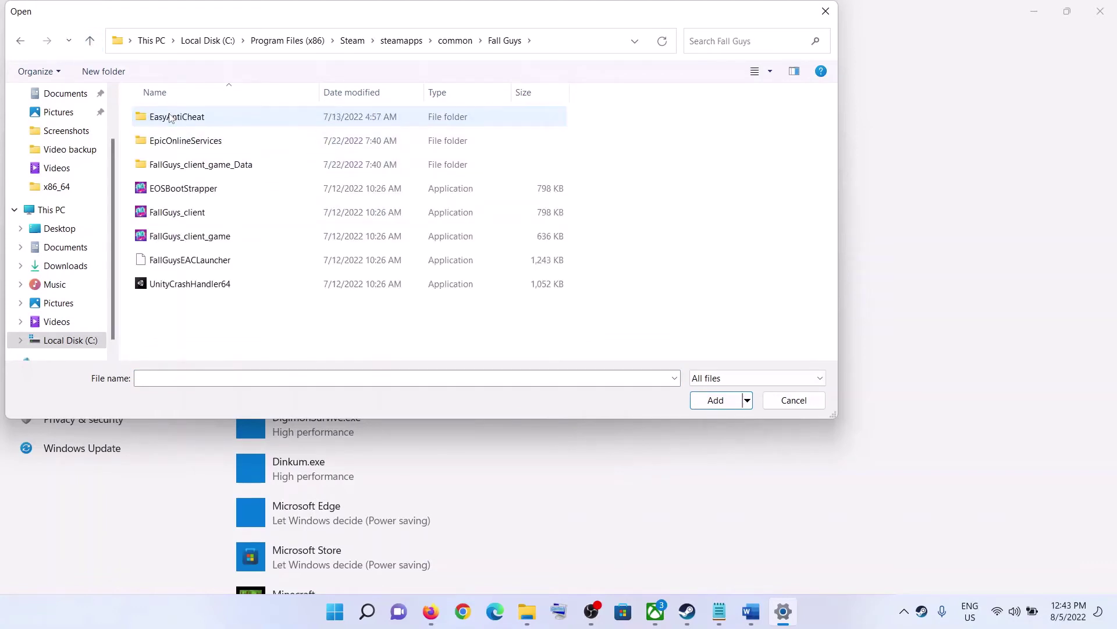
click(177, 214)
click(715, 400)
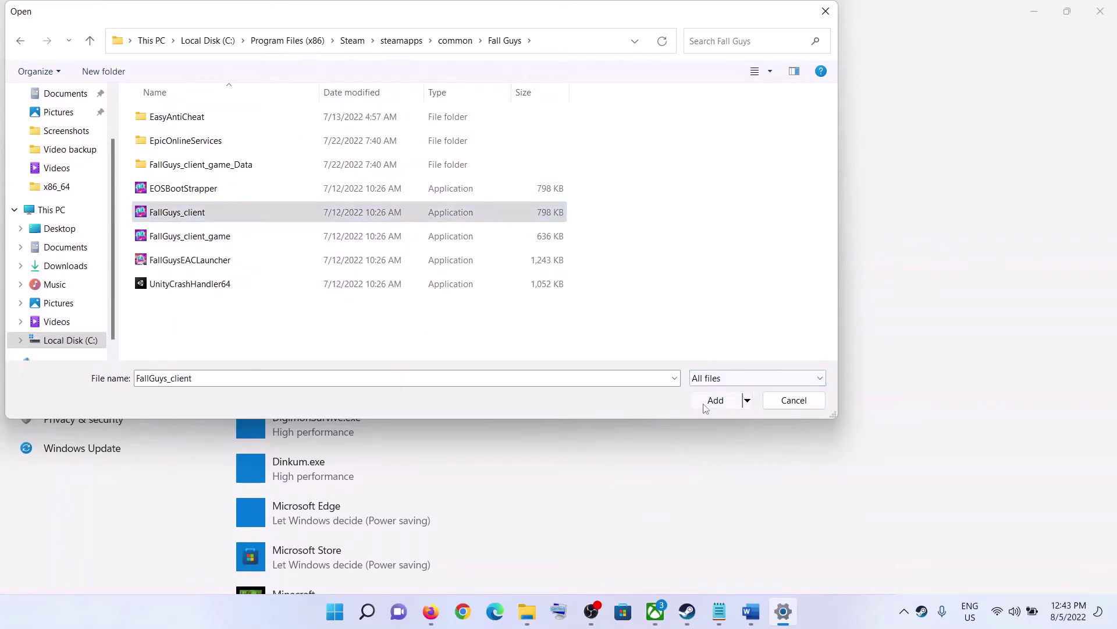
click(448, 357)
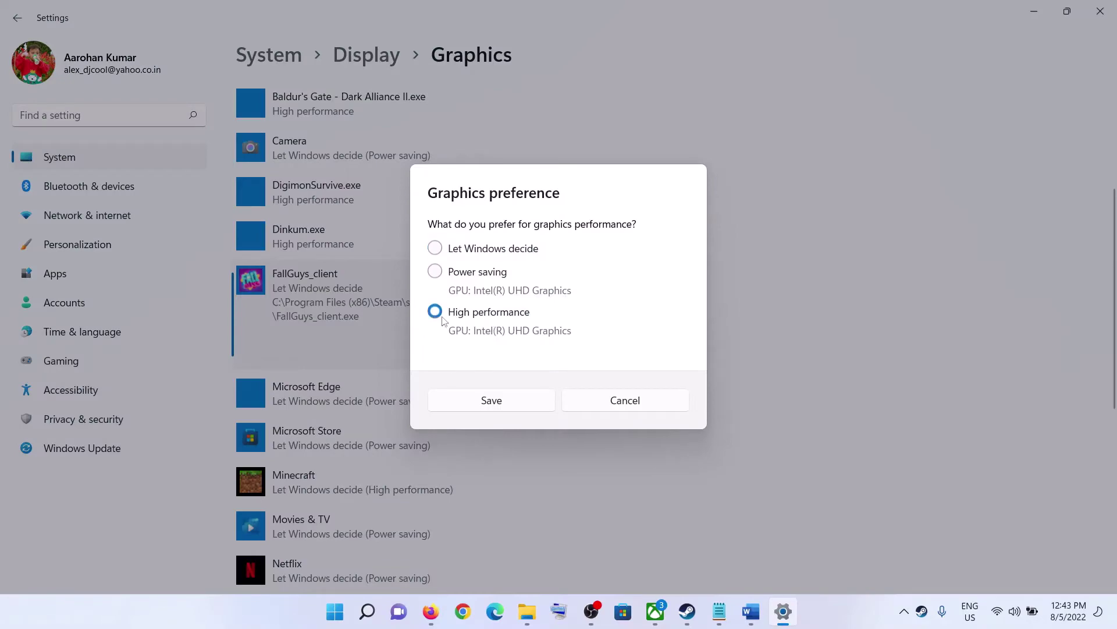
click(486, 400)
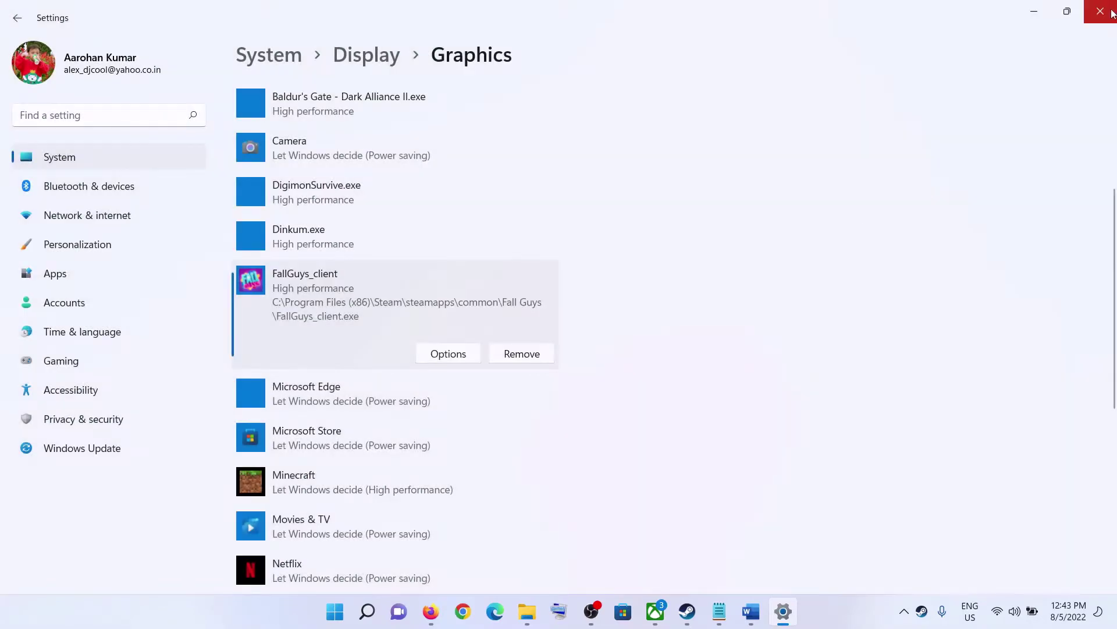
- Close Settings and highlight the guide's Step 6: Verify the game files heading
click(1112, 13)
scroll(437, 345, down, 3)
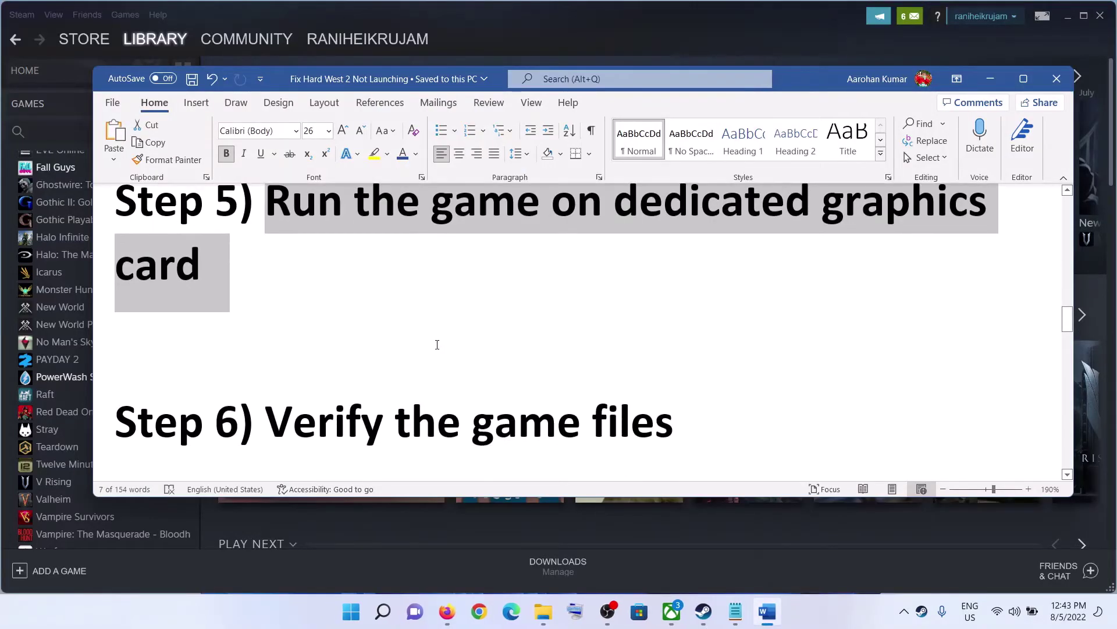
drag(266, 356, 673, 357)
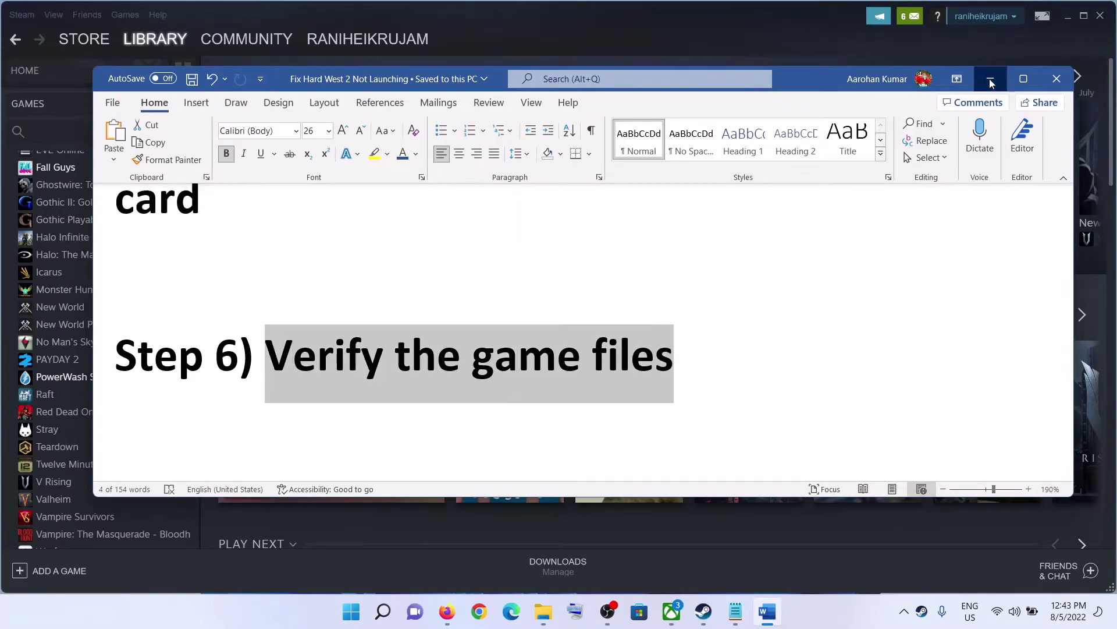
click(991, 84)
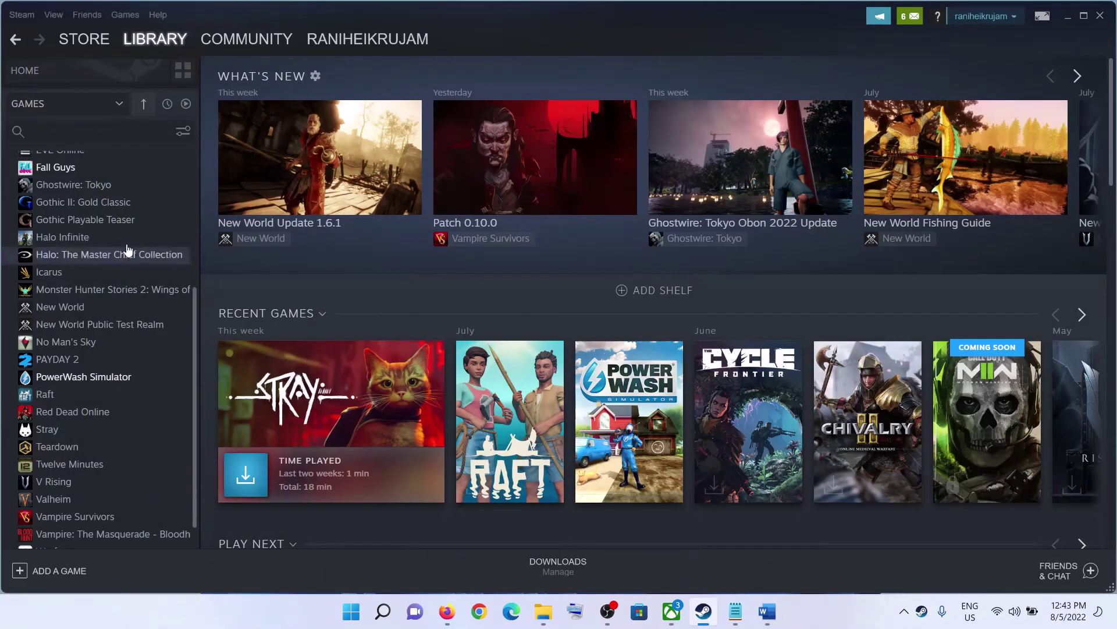
- Verify the integrity of PowerWash Simulator's game files from its Local Files properties
right_click(106, 383)
click(151, 465)
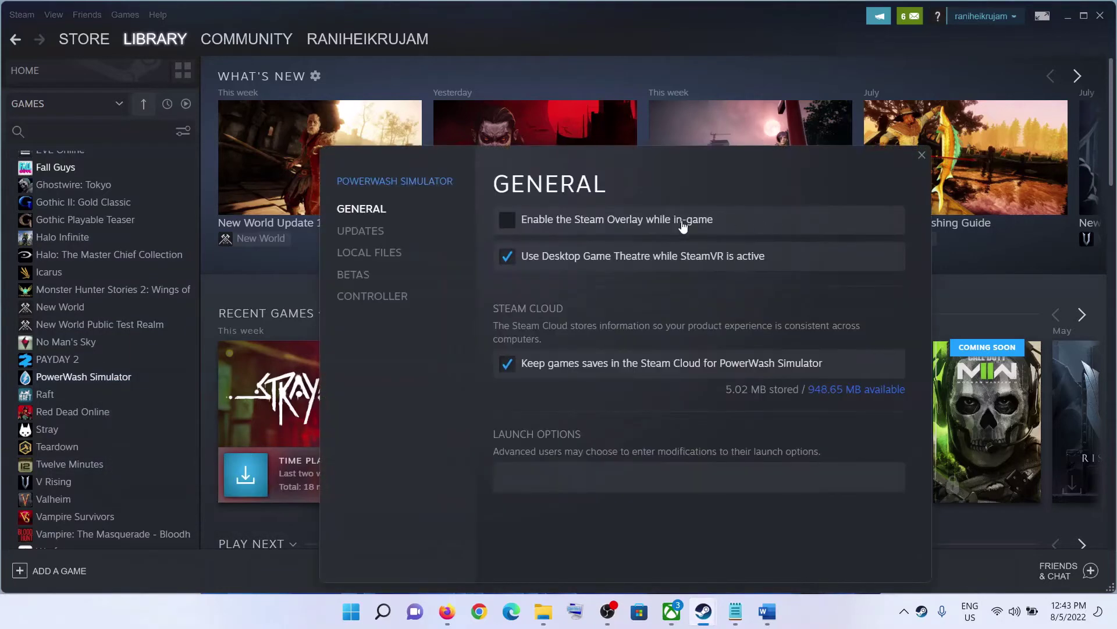
click(382, 259)
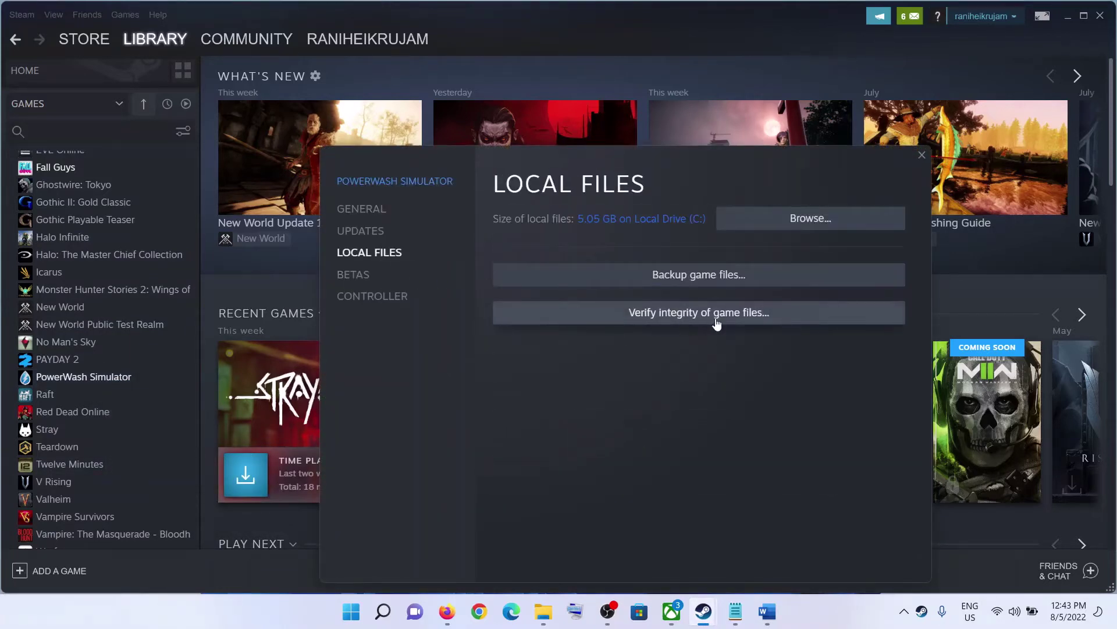
click(699, 318)
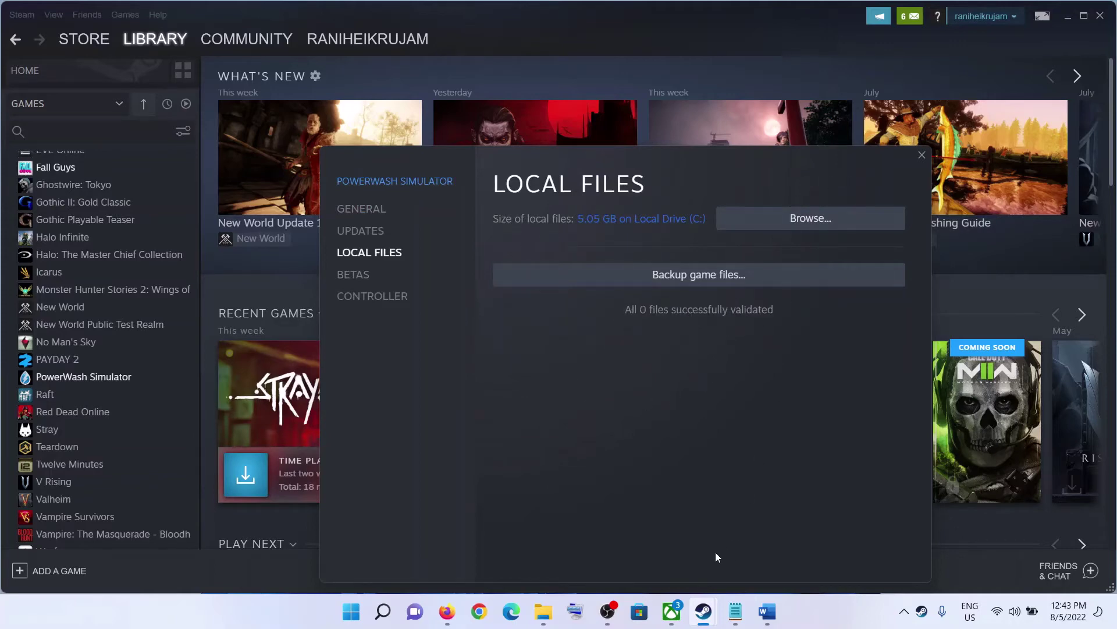
- Highlight the Step 7 heading in the Word guide, then close PowerWash Simulator's properties
click(767, 611)
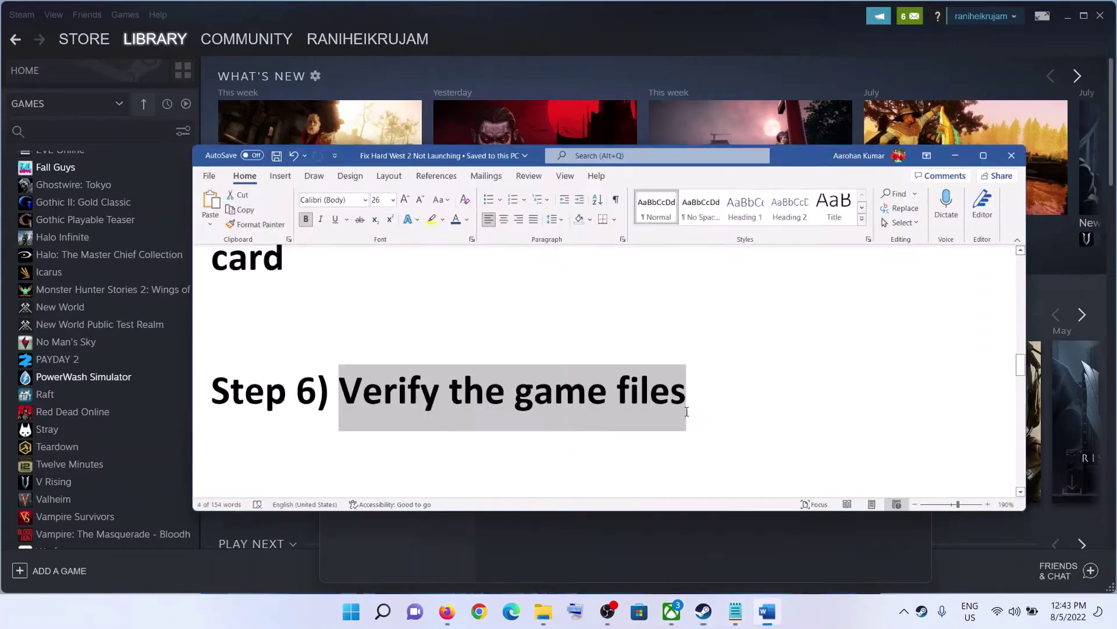
scroll(414, 351, down, 3)
drag(266, 317, 938, 317)
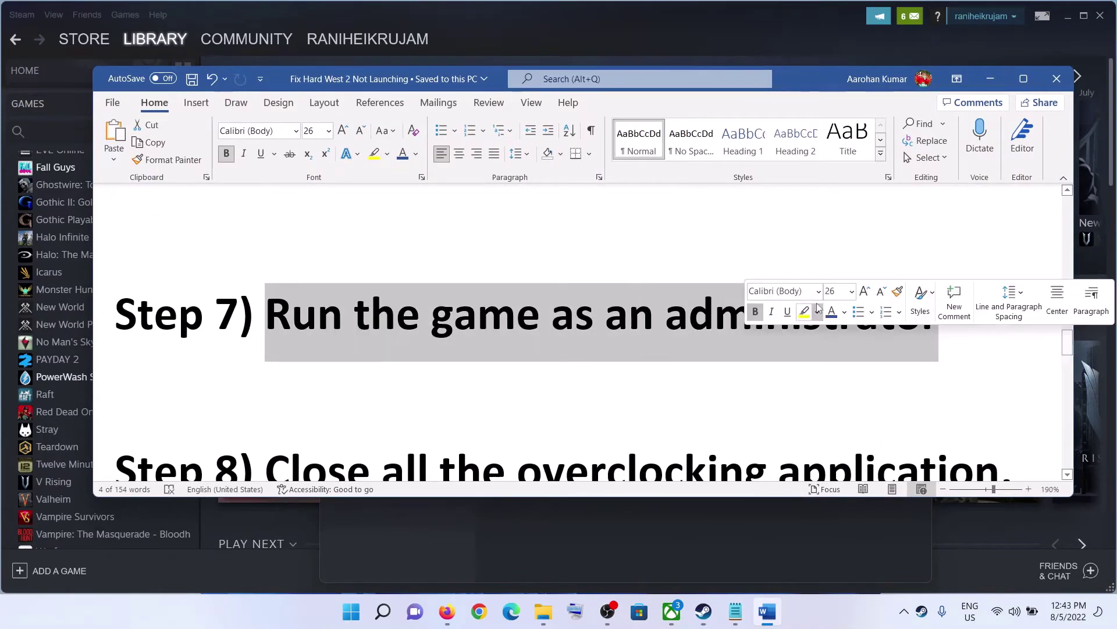
click(1024, 78)
click(174, 373)
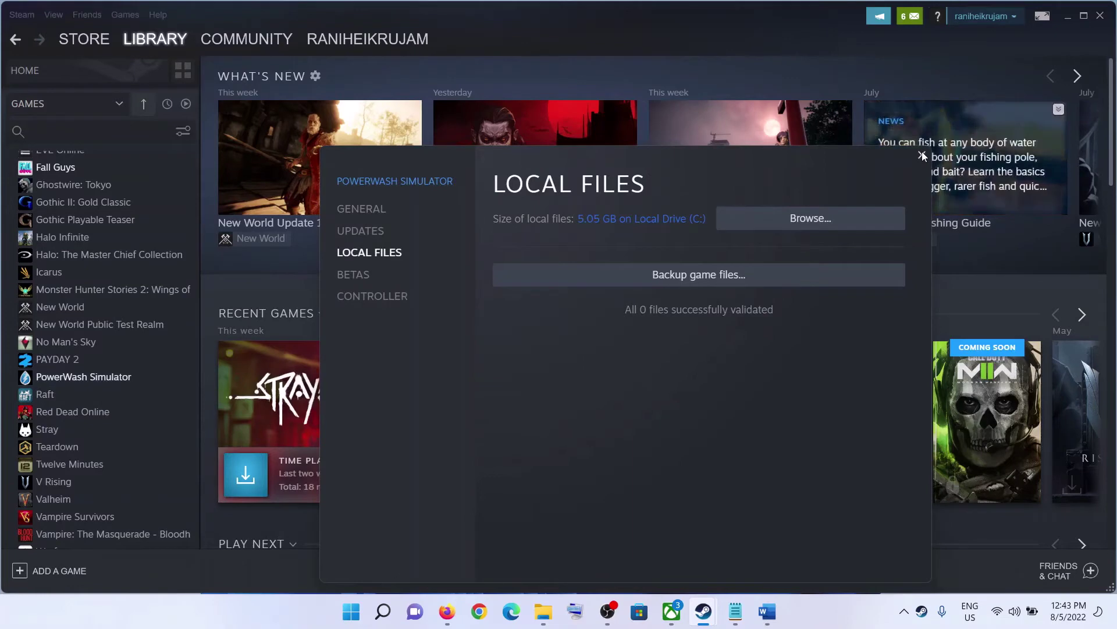
key(Escape)
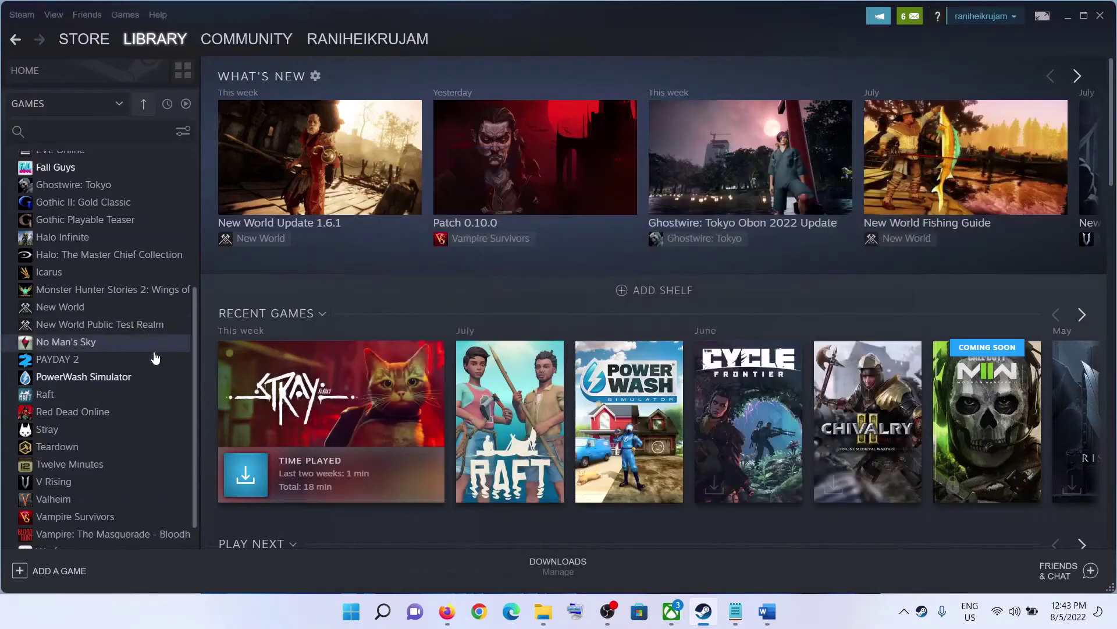
- Open PowerWash Simulator's install folder via Manage > Browse local files
right_click(98, 384)
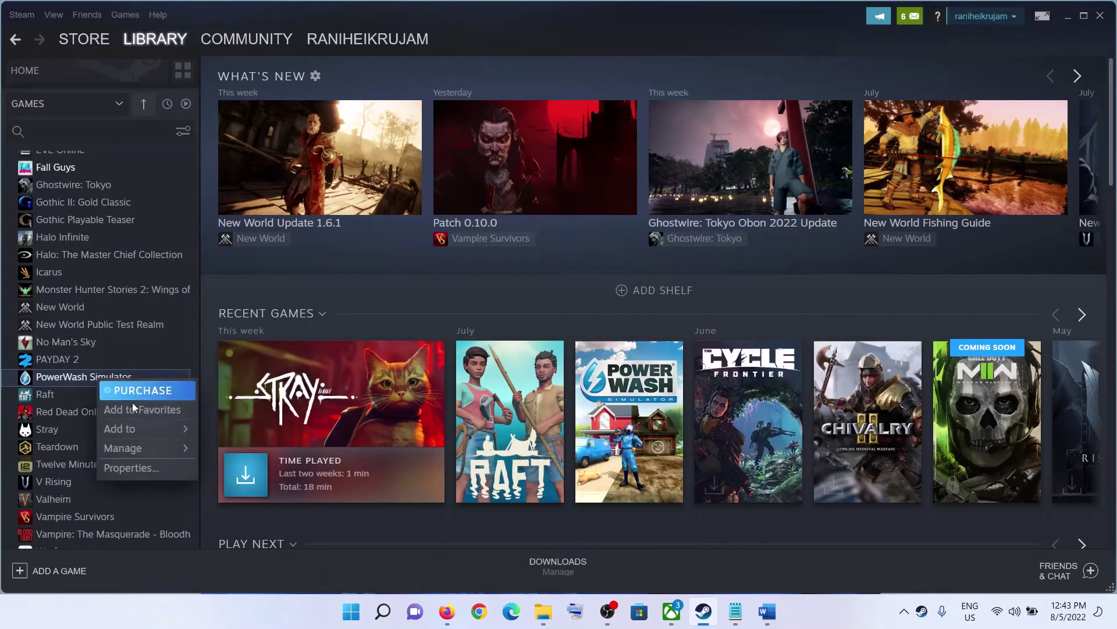
mouse_move(142, 447)
click(249, 471)
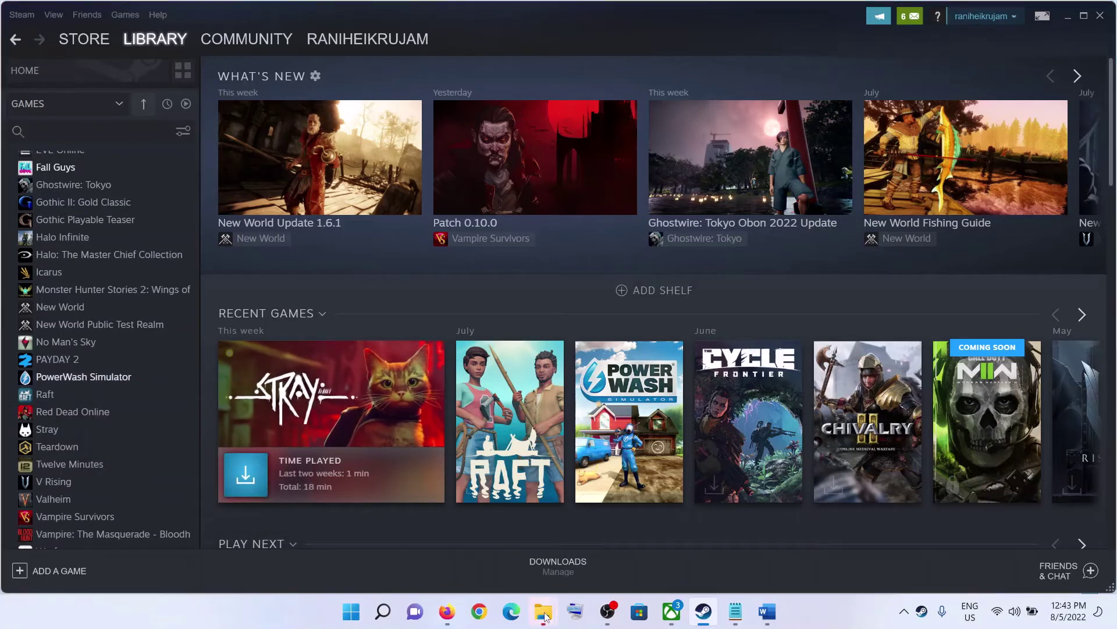
mouse_move(543, 611)
click(616, 542)
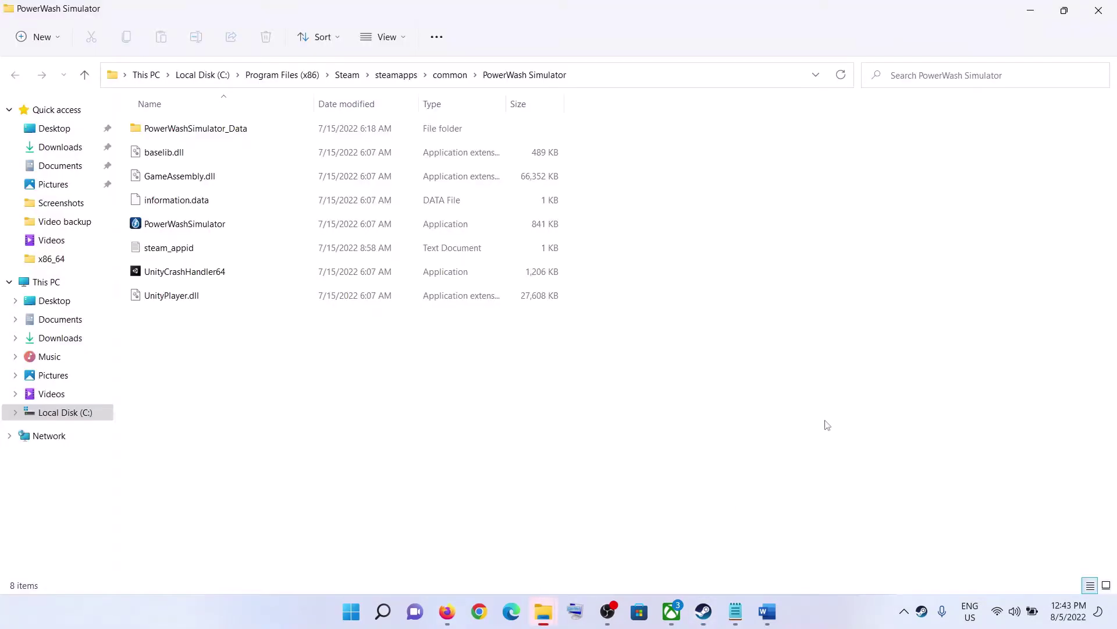
- Set PowerWashSimulator.exe to run as administrator in its Compatibility properties
click(207, 232)
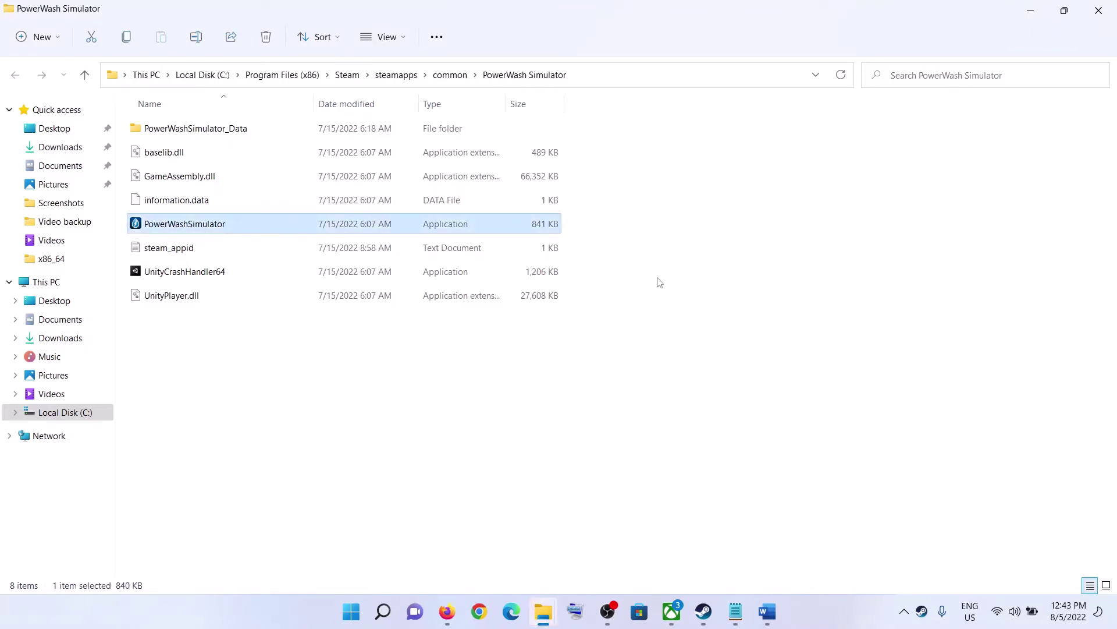
right_click(230, 227)
click(294, 400)
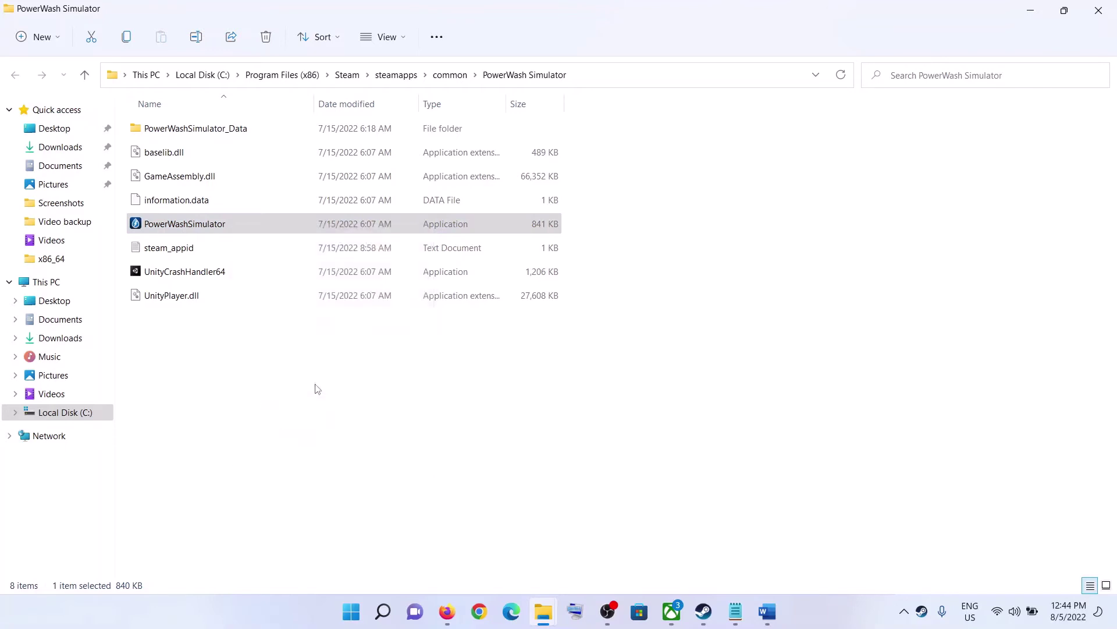
drag(414, 208, 315, 146)
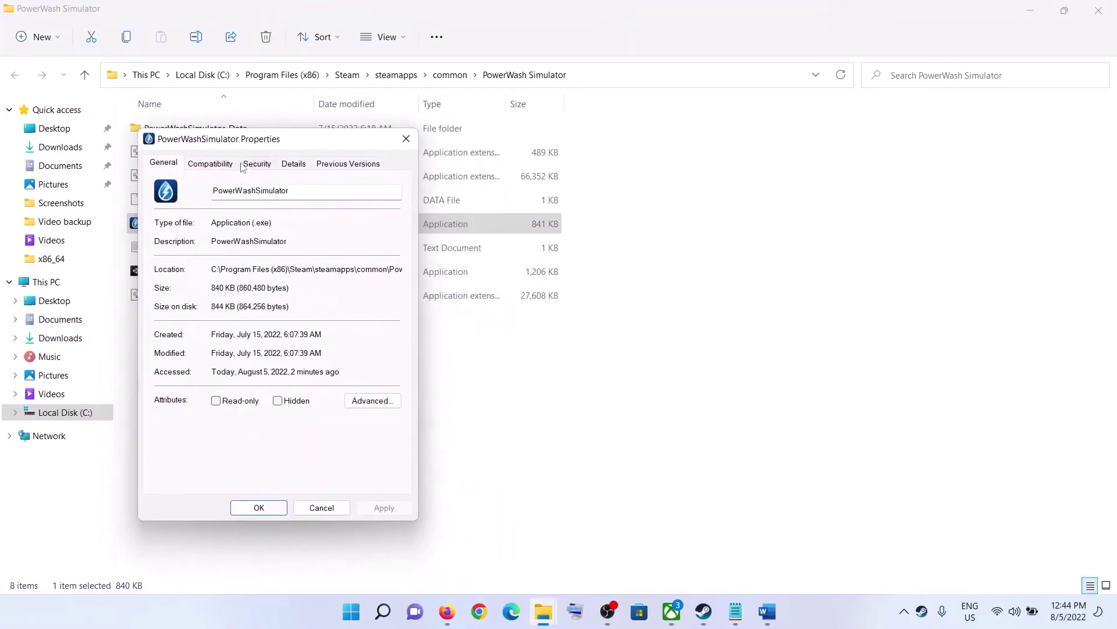
click(216, 168)
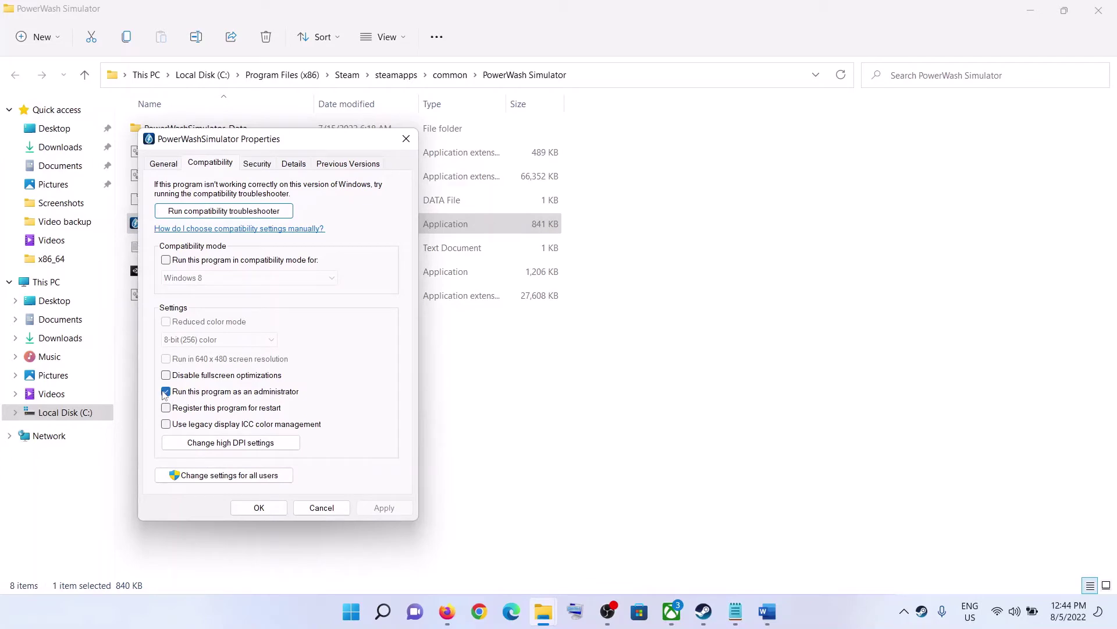
click(258, 508)
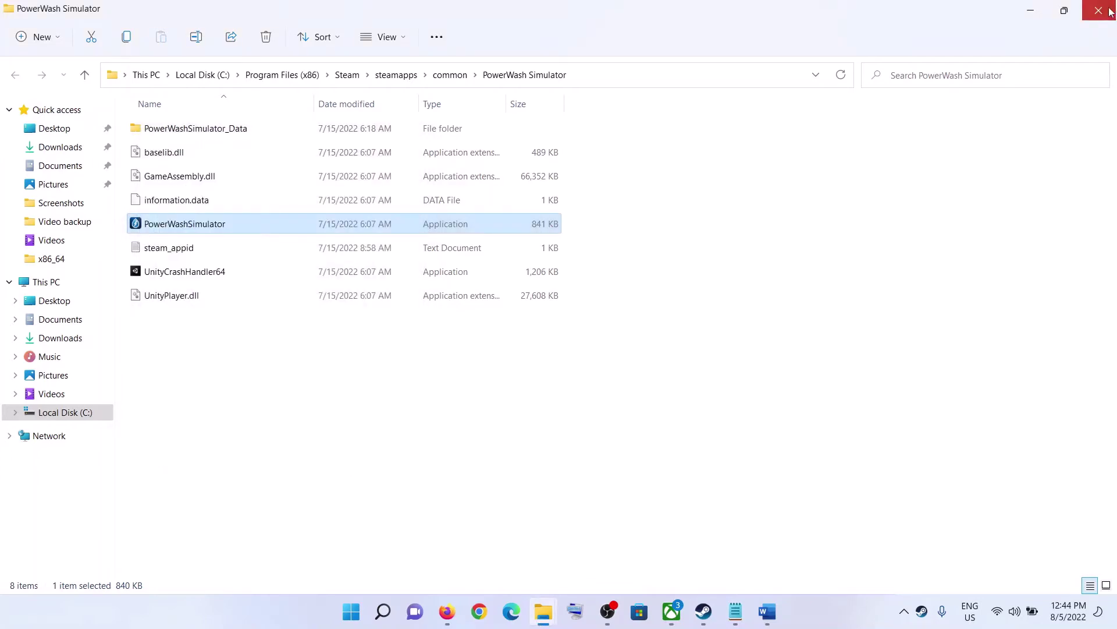
- Close the install folder and highlight the Step 8 text in the Word guide
click(1113, 13)
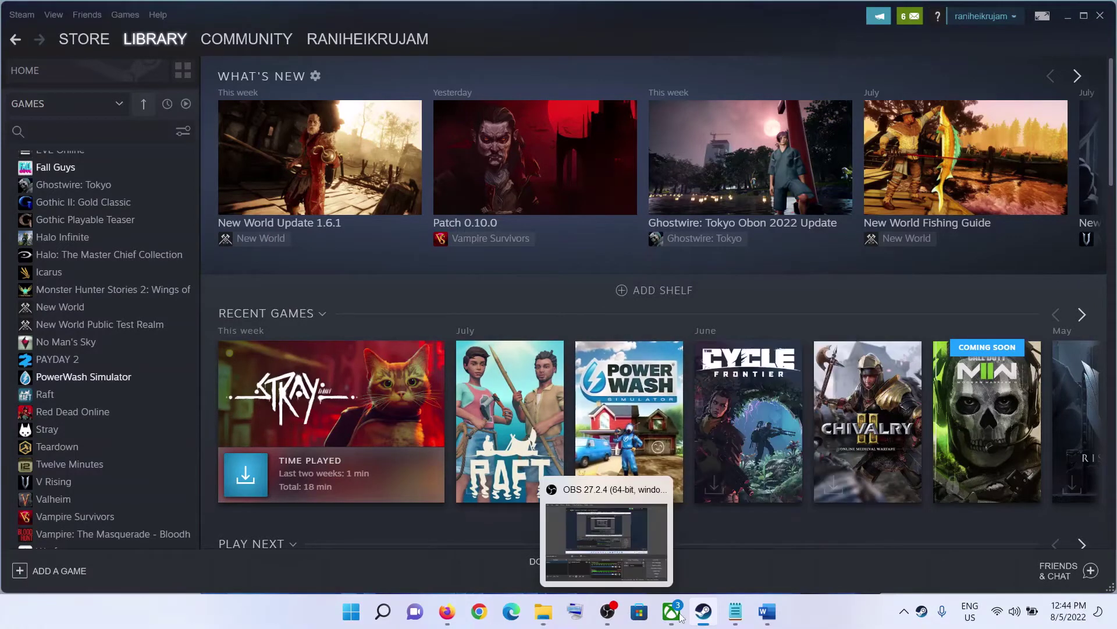
click(767, 611)
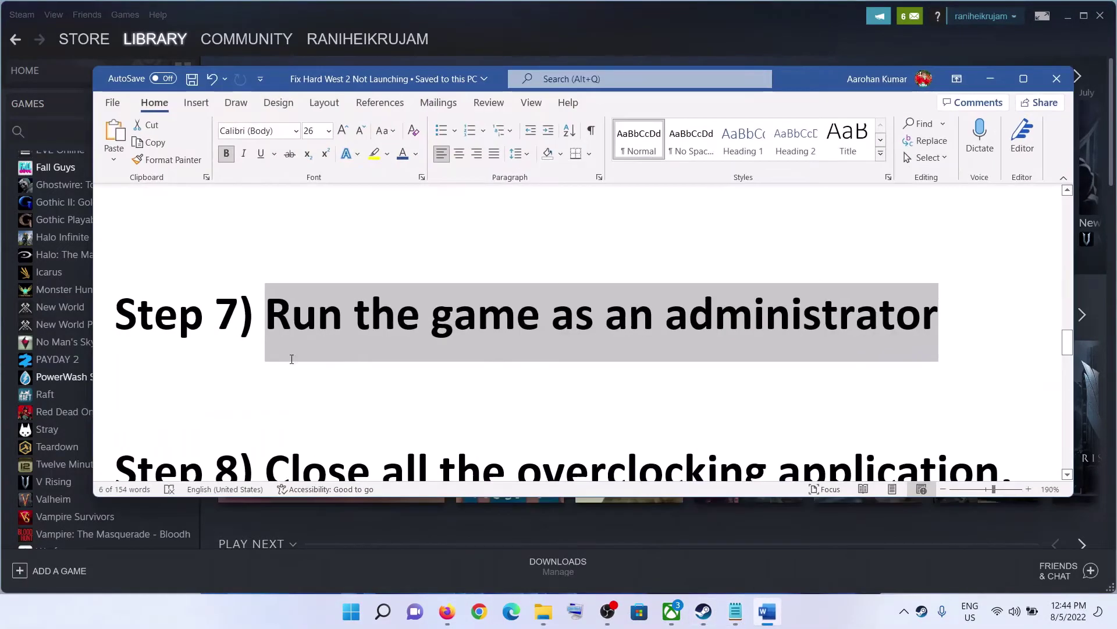
scroll(291, 356, down, 3)
drag(267, 341, 899, 342)
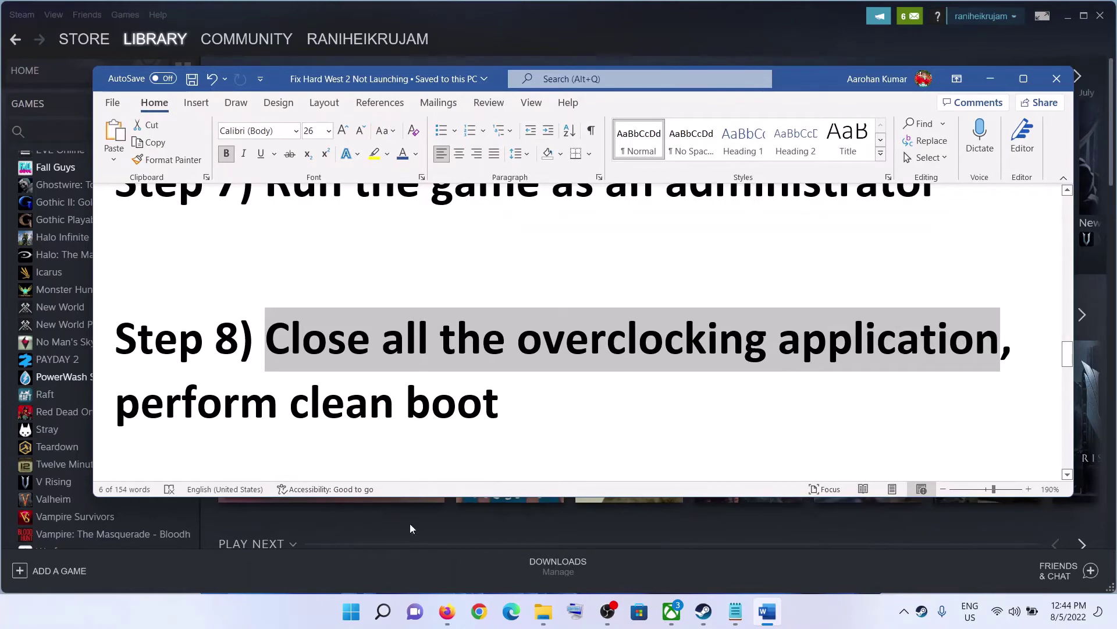
click(351, 611)
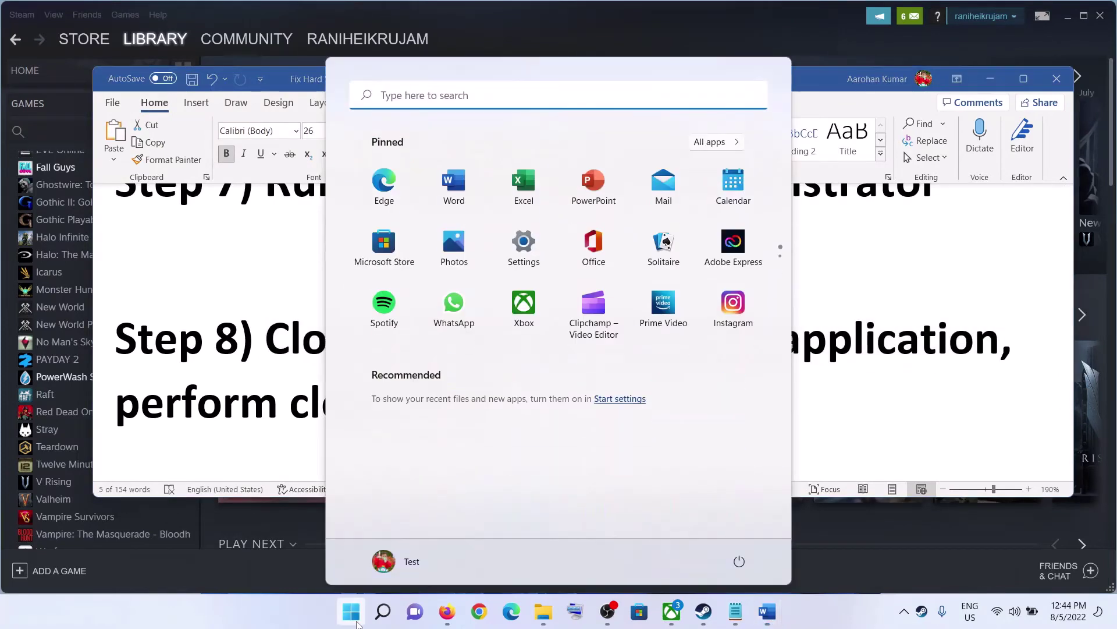
text(msiafter)
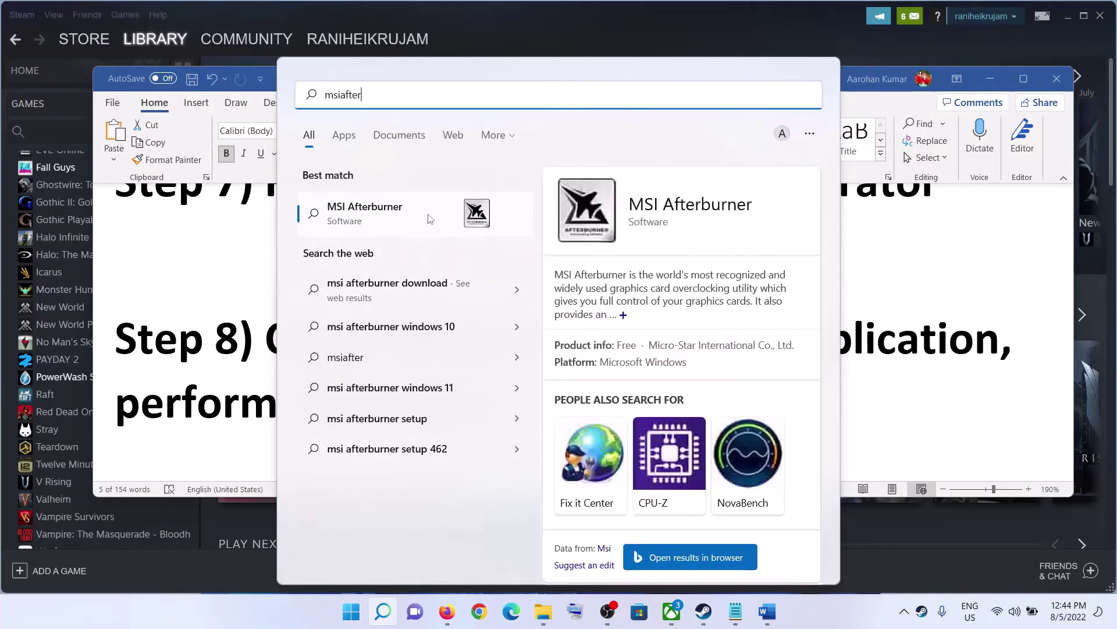
click(211, 355)
drag(266, 341, 998, 326)
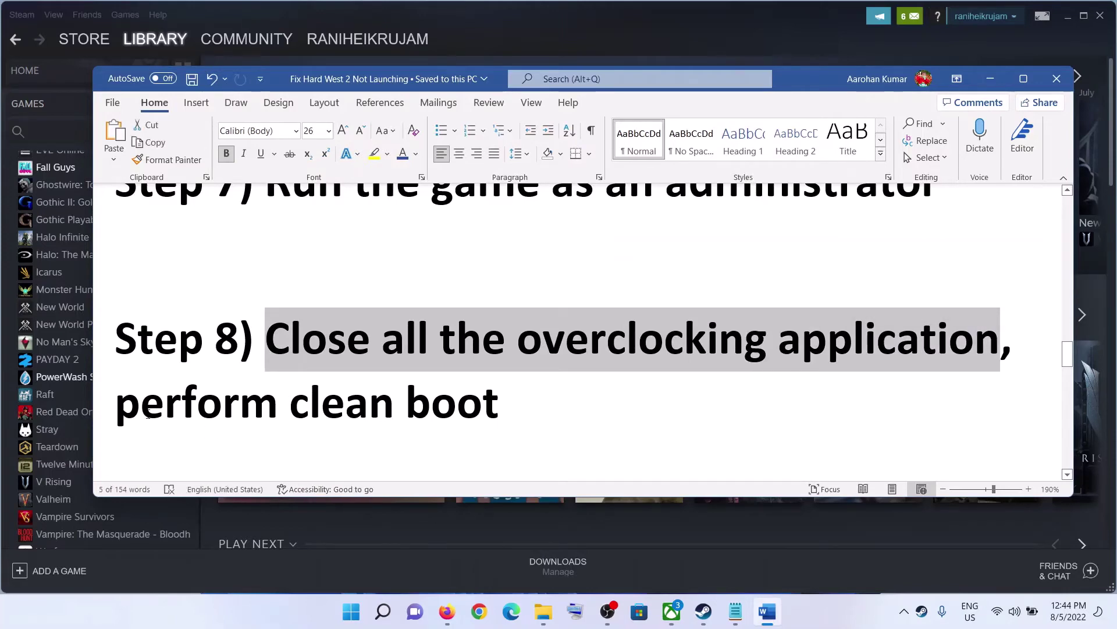
- Highlight the clean-boot instruction, search 'system', and close the System Information that opened
drag(148, 415, 479, 379)
click(353, 621)
text(system)
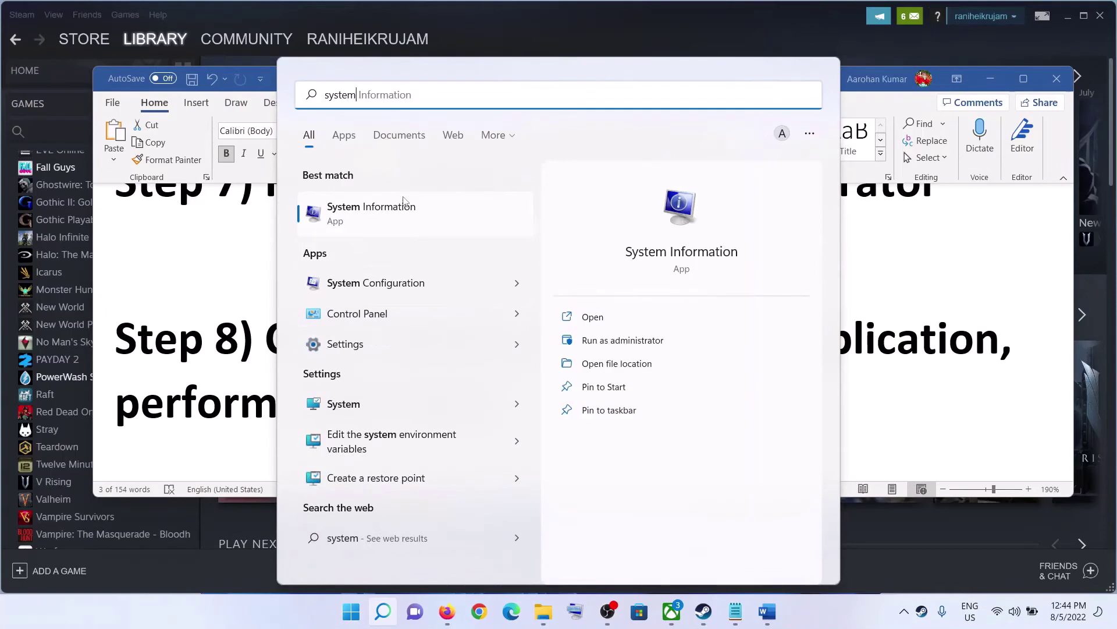
click(406, 215)
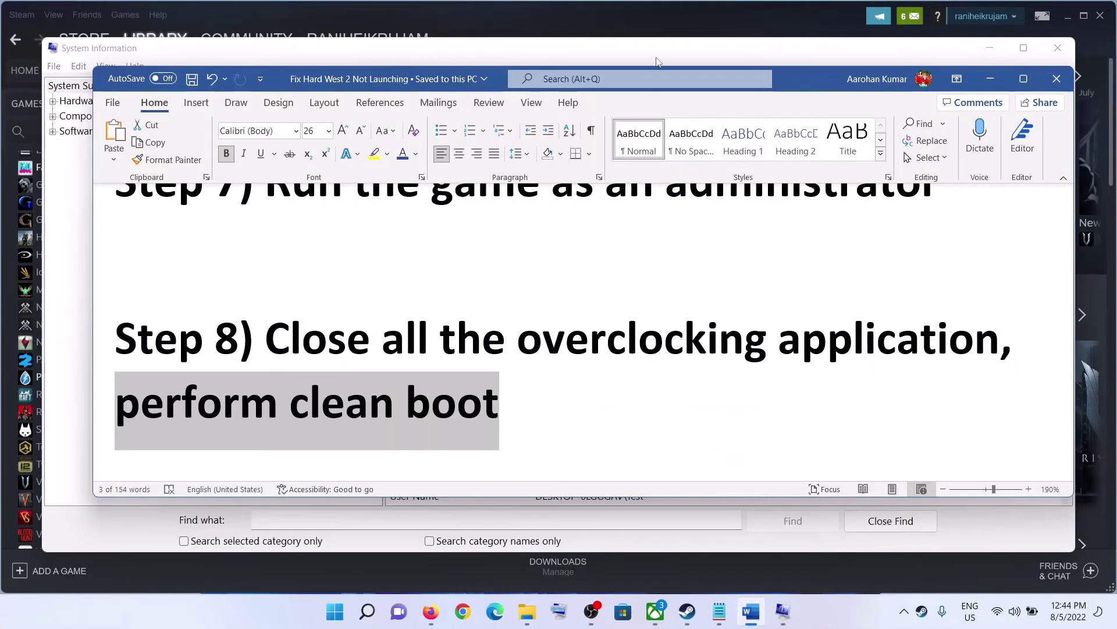
click(1047, 53)
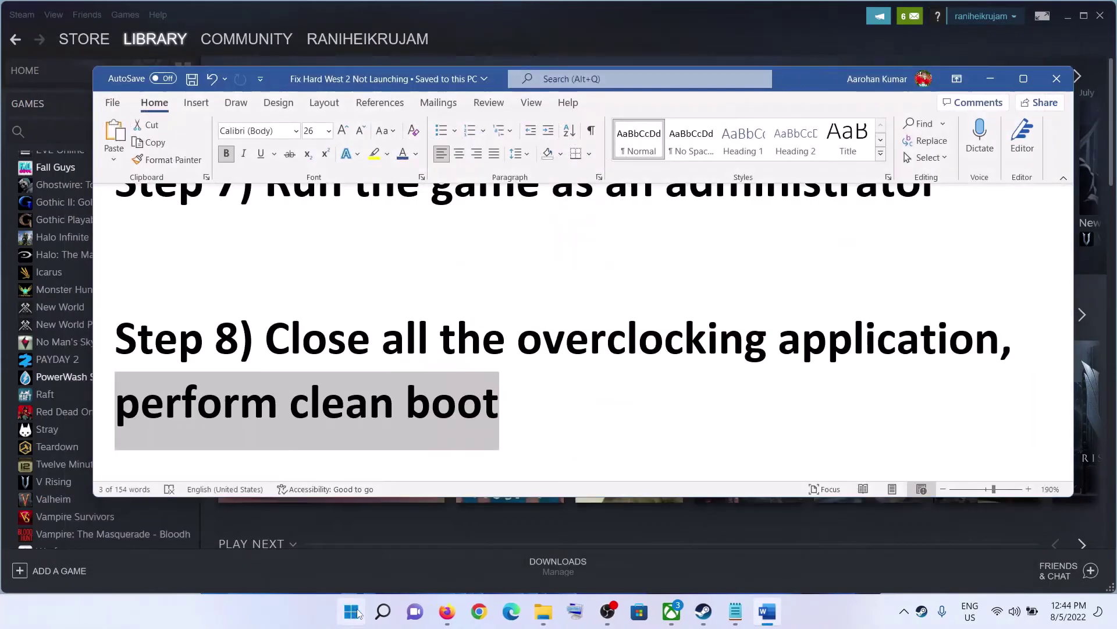
click(351, 611)
- Launch System Configuration by searching 'system configuration' and show its Services tab
text(c)
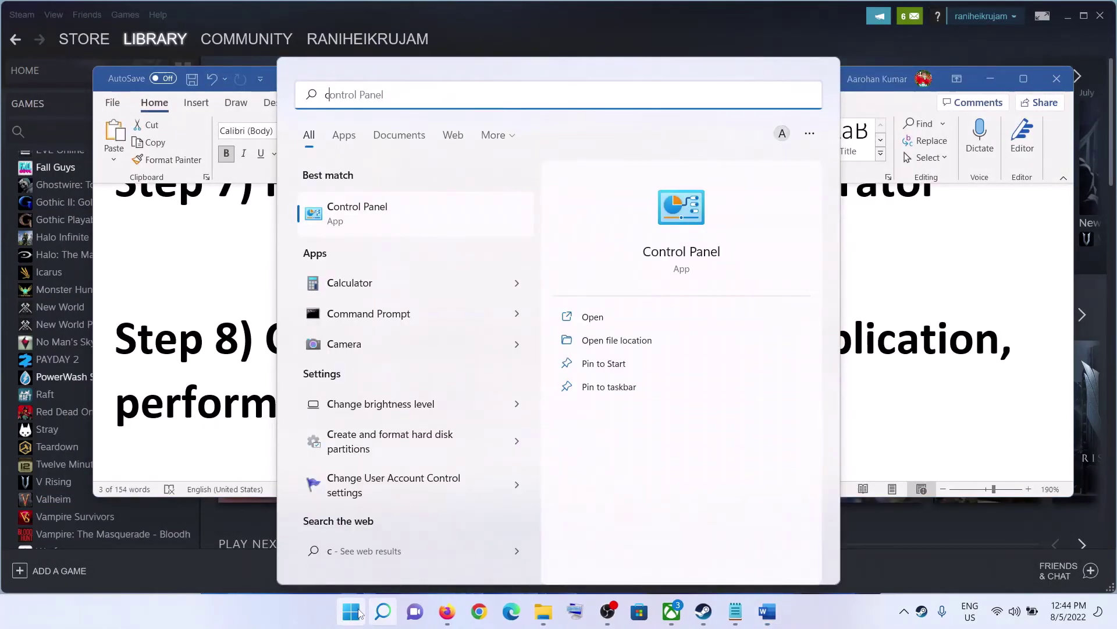
key(BackSpace)
text(system con)
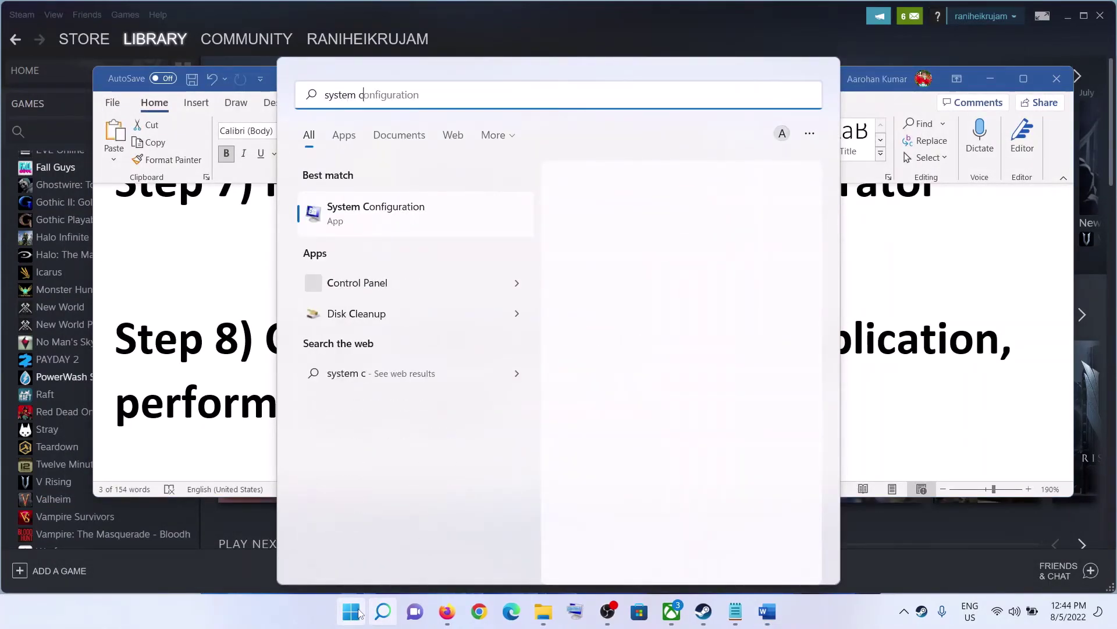
text(figuration)
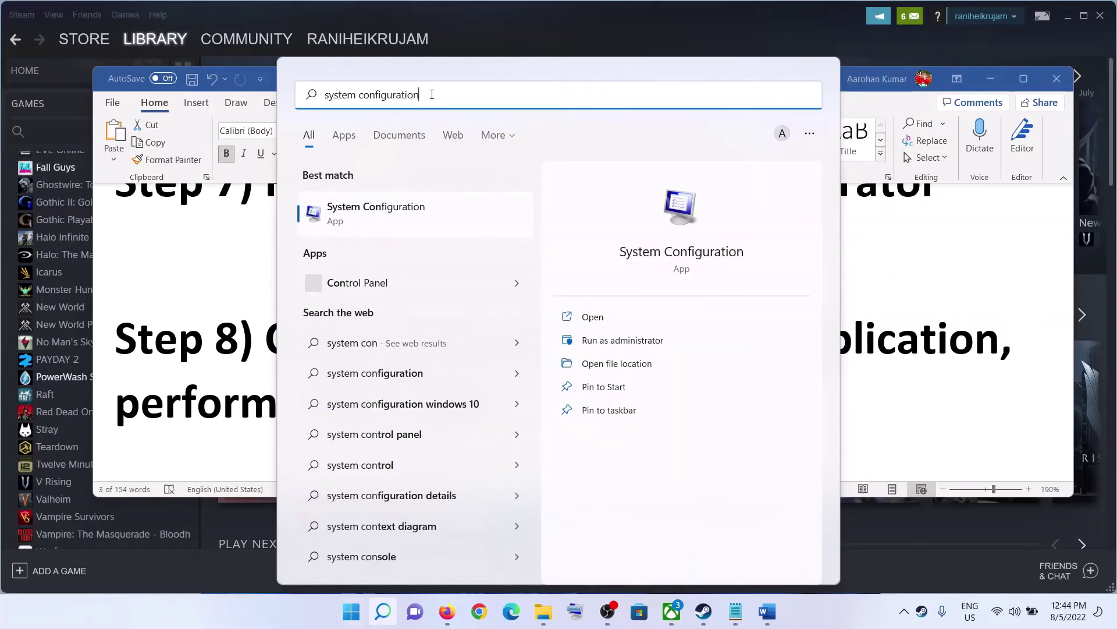
key(Return)
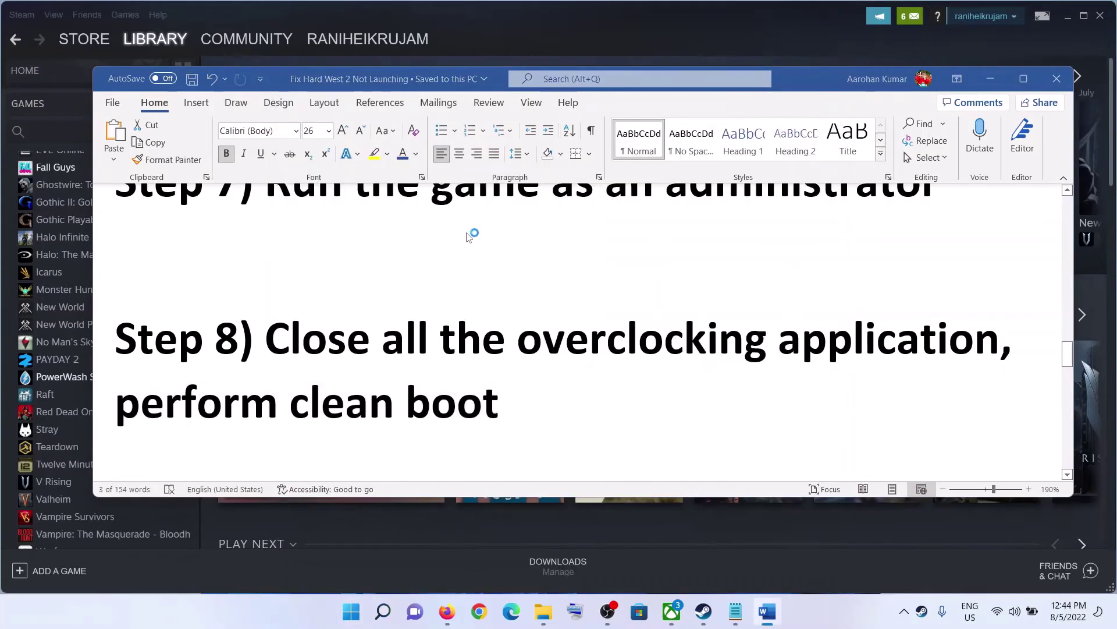
click(449, 195)
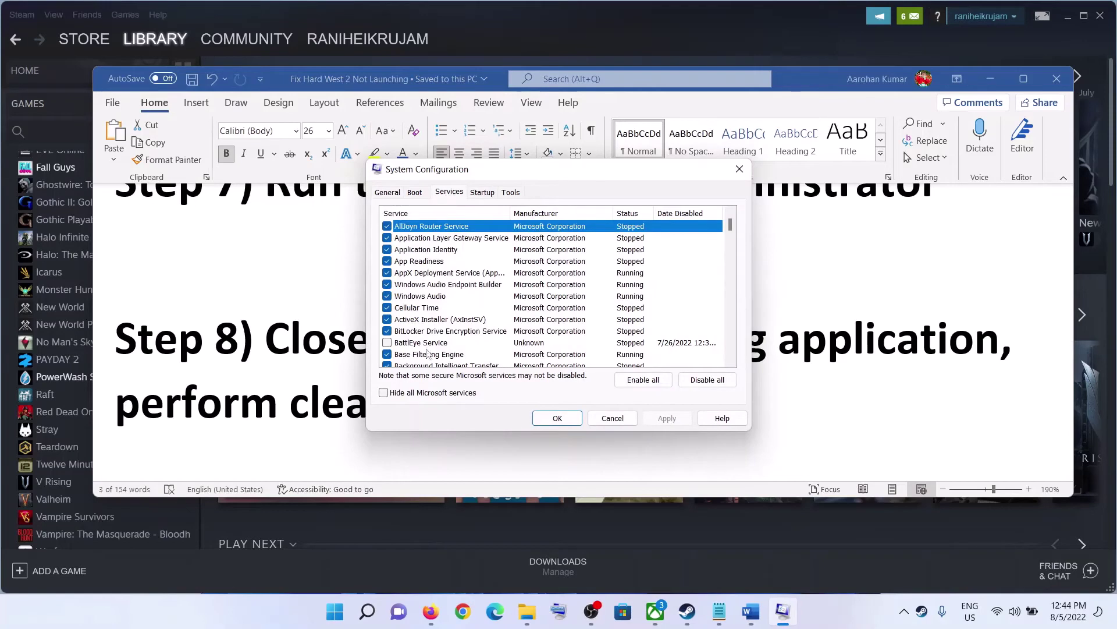
- Hide all Microsoft services, leave the third-party services unchecked, and confirm with OK
click(383, 392)
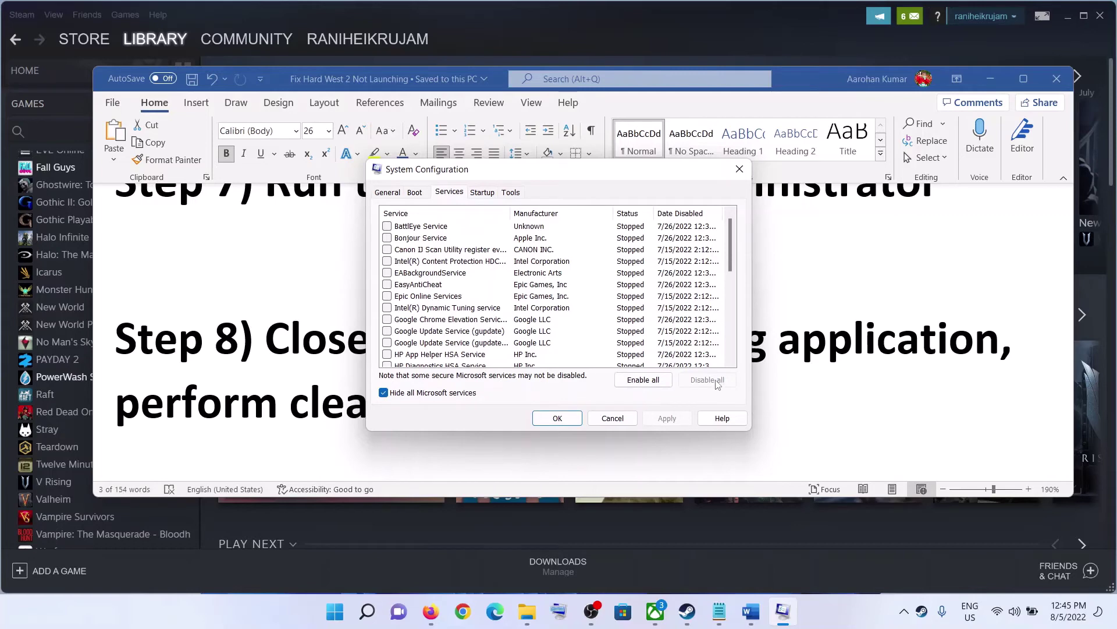
click(557, 418)
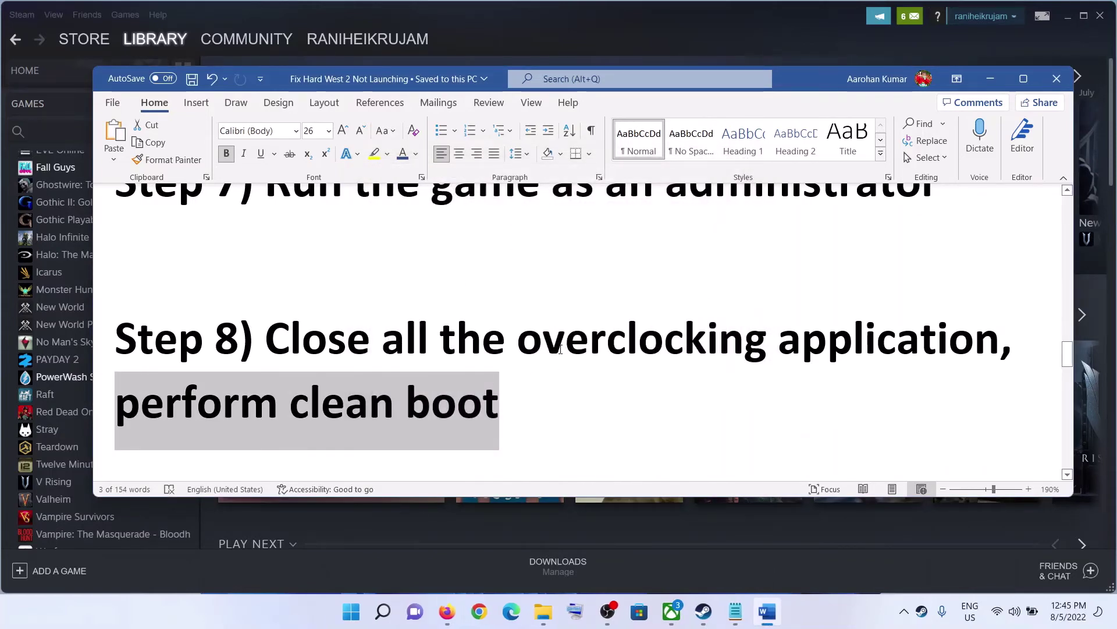
- Copy the Step 9 Visual C++ download link from the guide into a new Chrome tab
scroll(411, 316, down, 5)
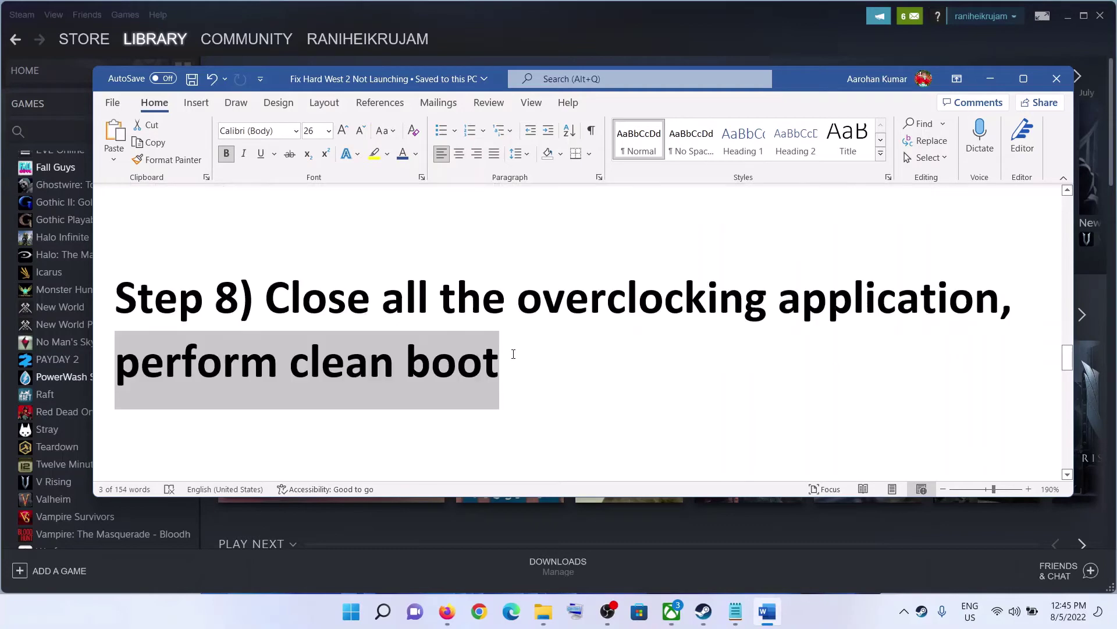
scroll(396, 343, down, 2)
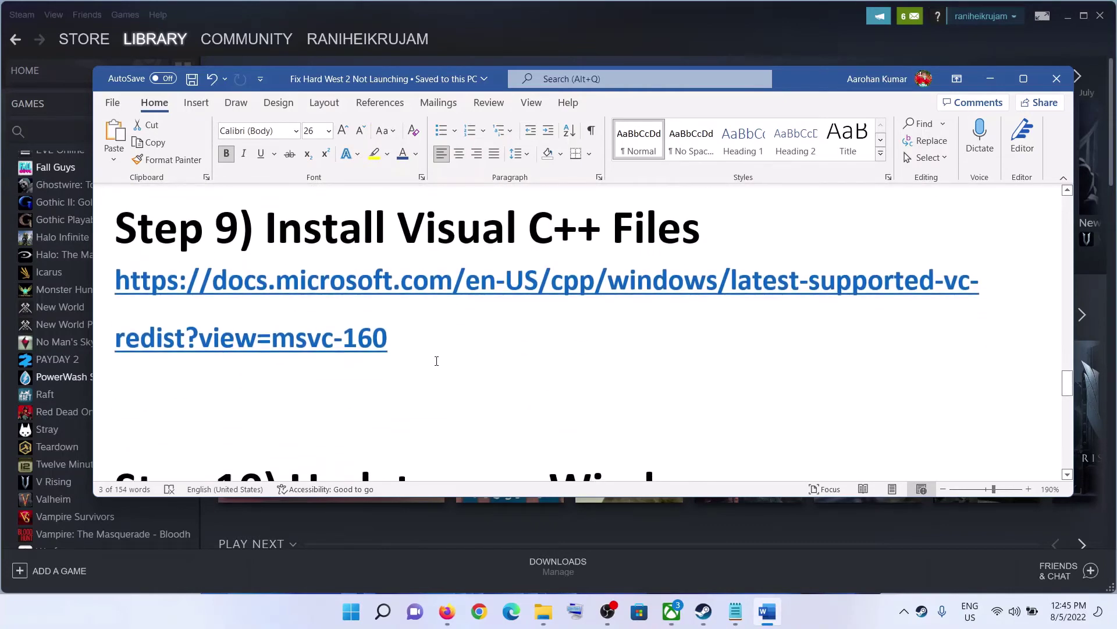
scroll(436, 361, up, 1)
triple_click(412, 392)
right_click(239, 372)
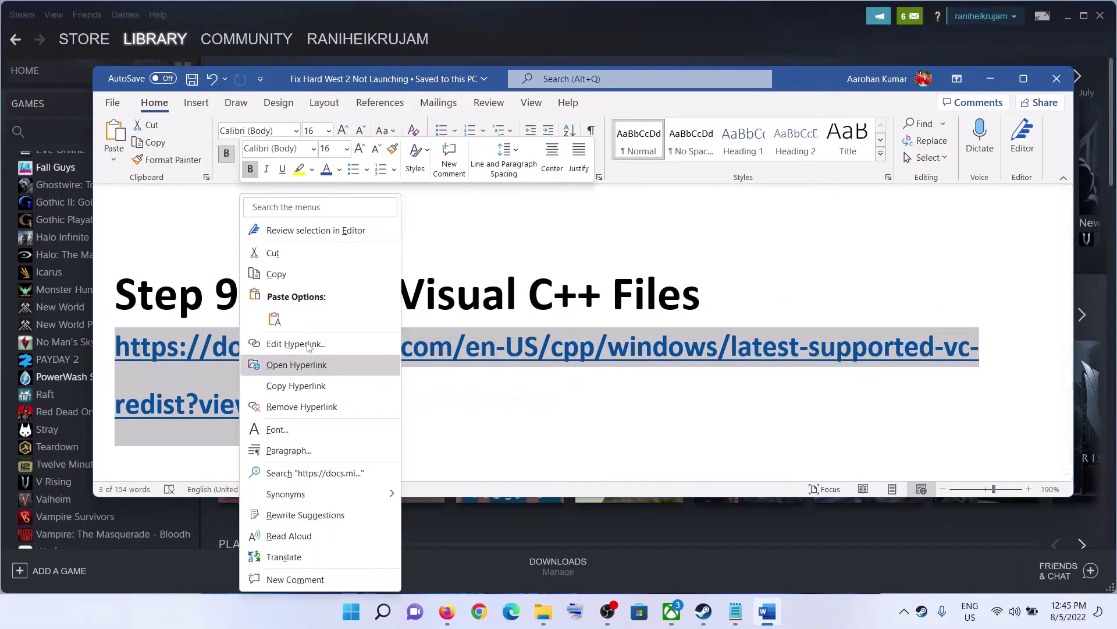
click(285, 273)
click(638, 314)
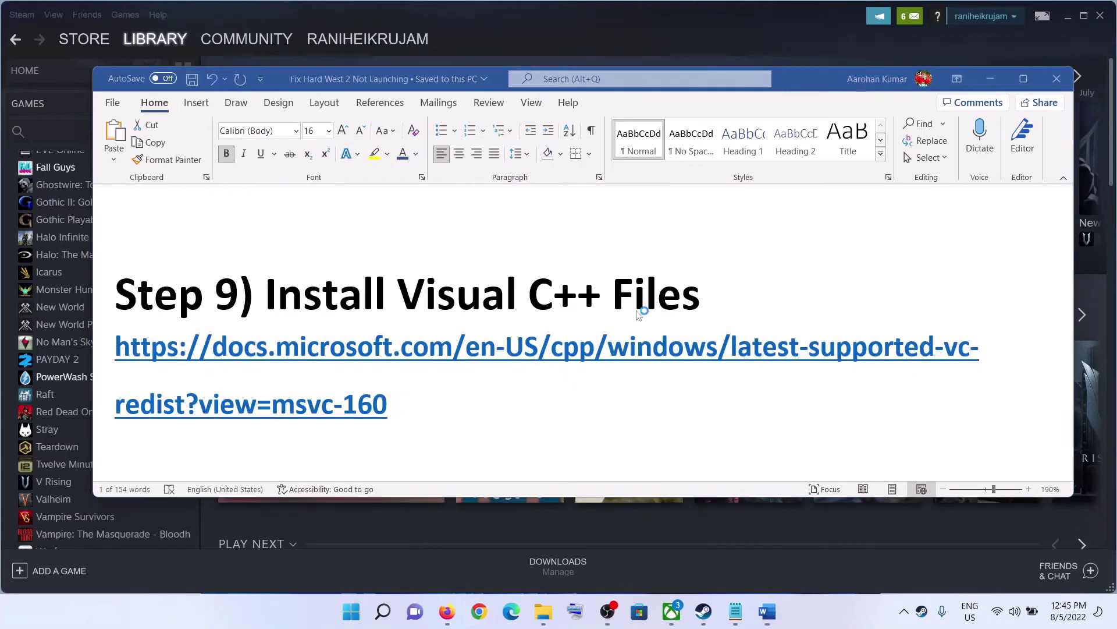
- Paste and load the copied Microsoft Visual C++ Redistributable docs link in Chrome
right_click(320, 40)
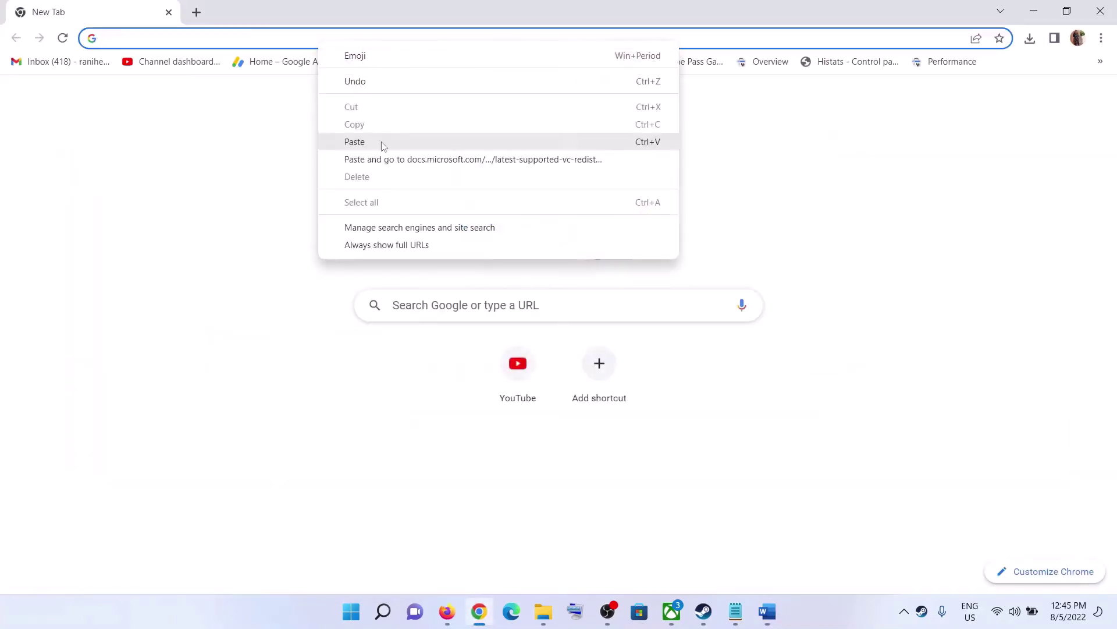
click(386, 159)
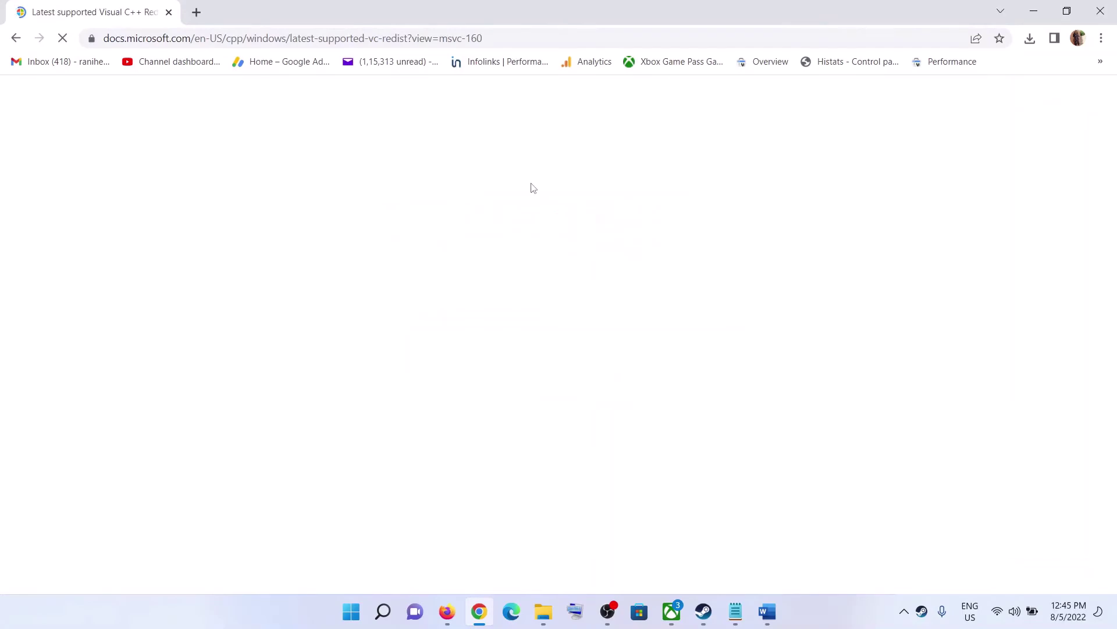
scroll(434, 307, down, 3)
scroll(433, 307, down, 1)
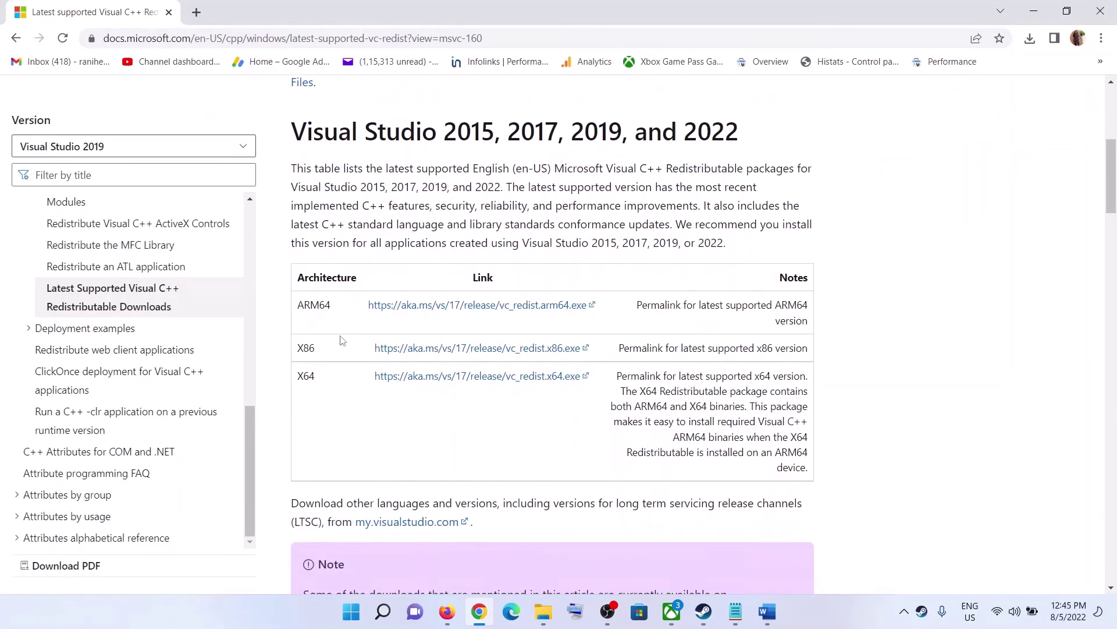
- Download and run VC_redist.x86.exe from the x86 row of the download table
drag(299, 347, 333, 380)
drag(307, 132, 753, 148)
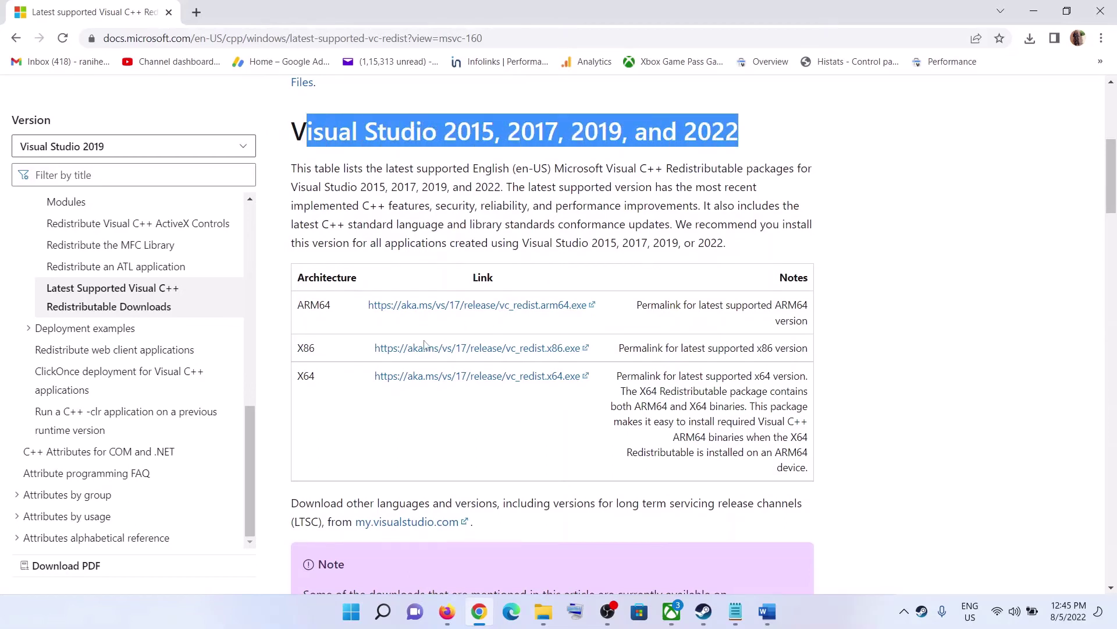
drag(305, 353, 315, 351)
click(482, 353)
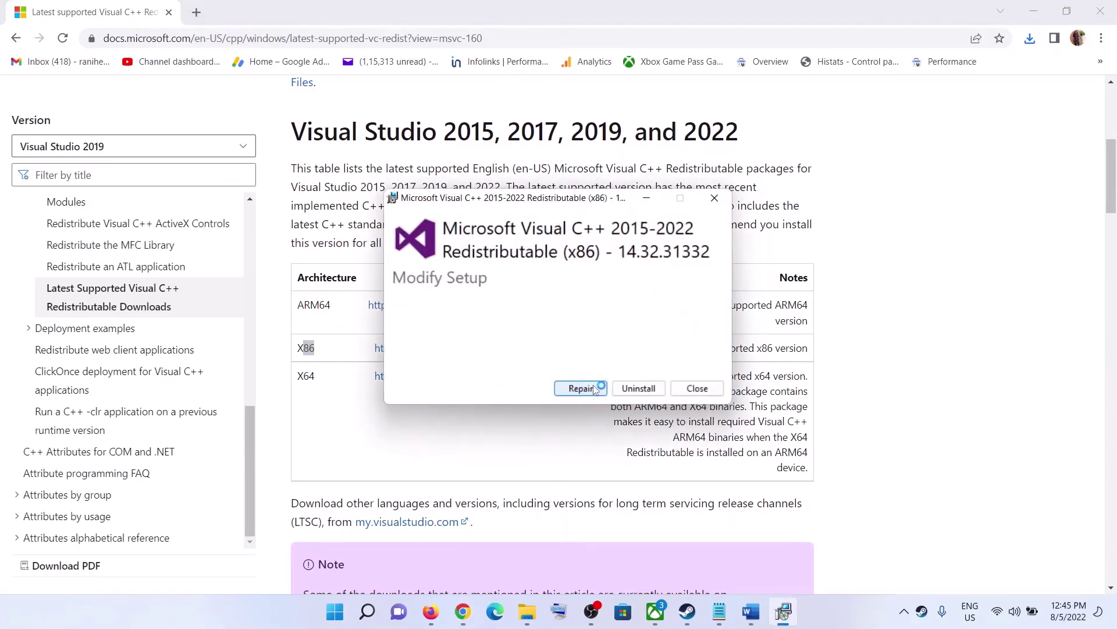
click(574, 394)
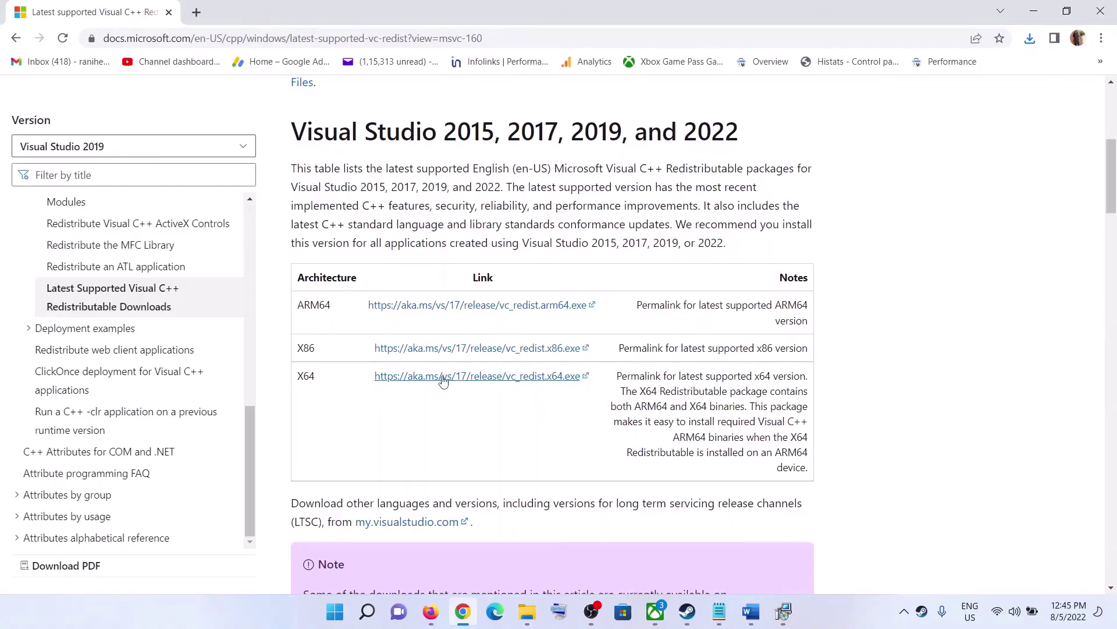
- Repair x86, install x64 Visual C++ 14.32.31332, and close both Setup Successful windows
click(464, 377)
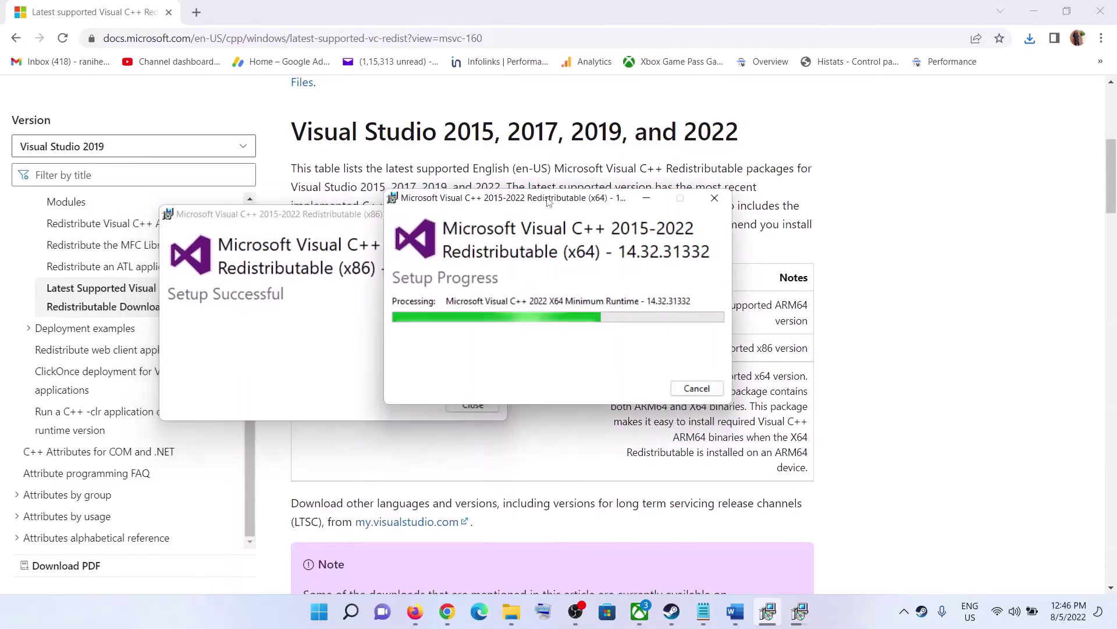
drag(628, 207, 770, 217)
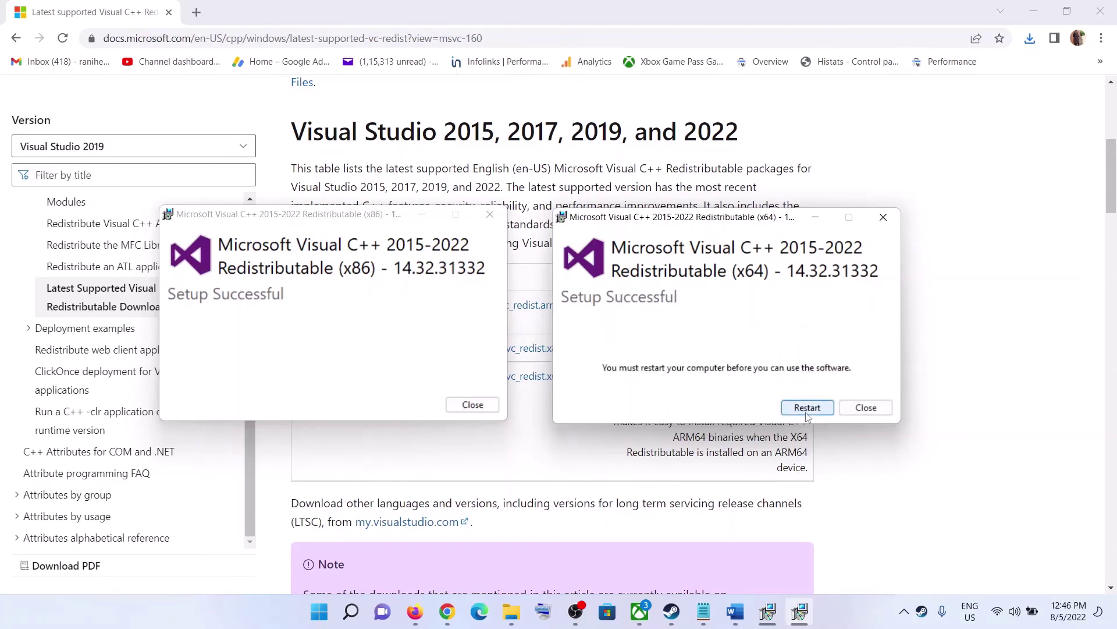
click(864, 407)
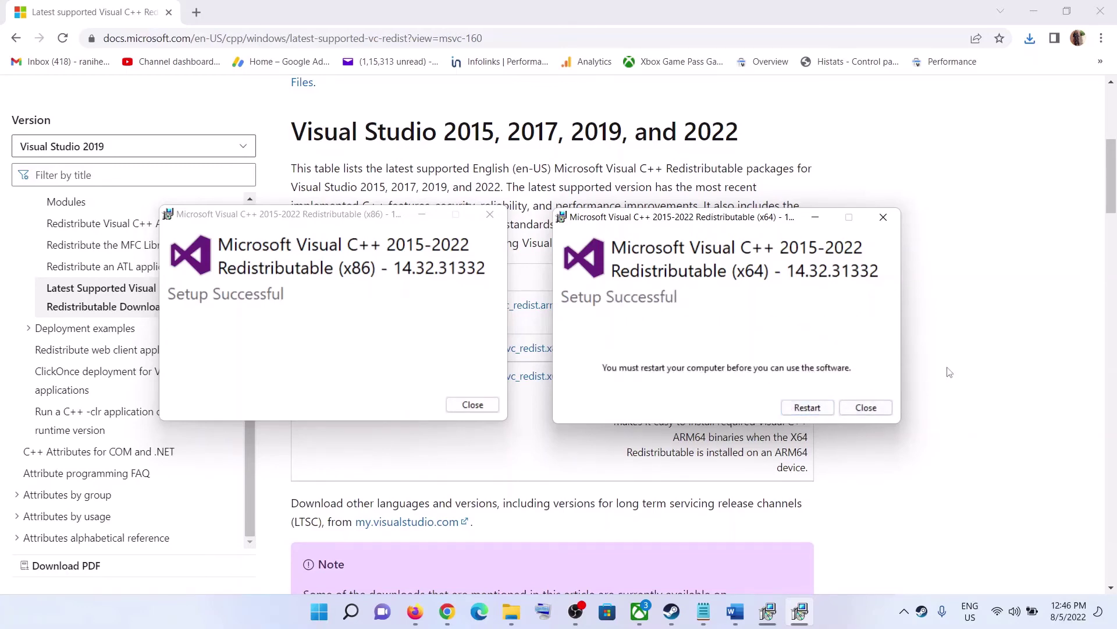
- Highlight the next instruction in the Word guide
click(734, 612)
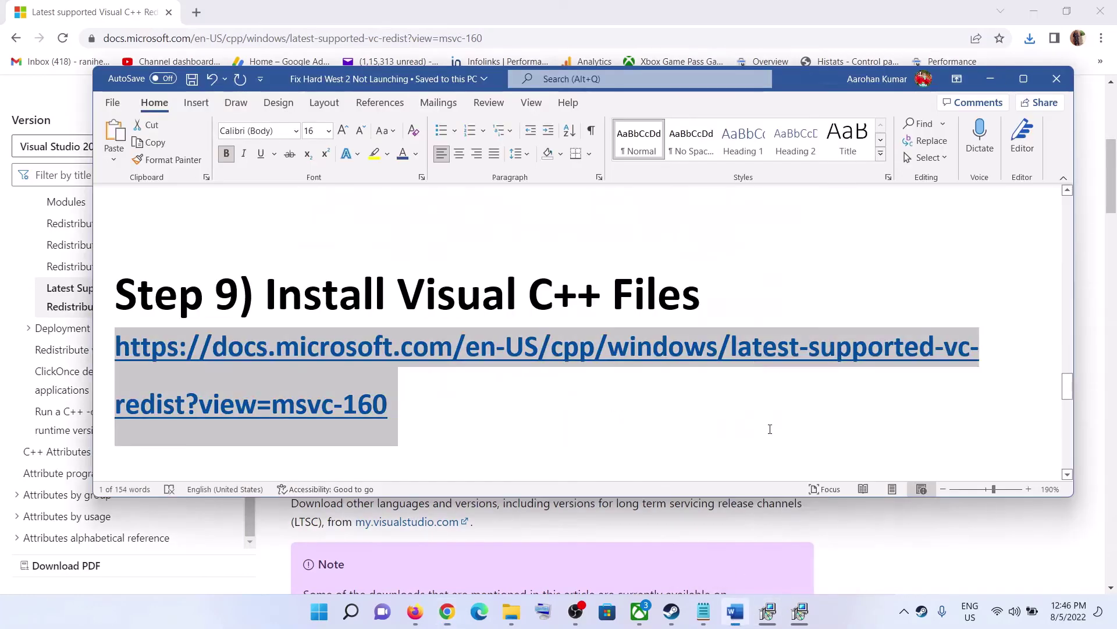
scroll(493, 394, down, 5)
drag(345, 291, 734, 294)
scroll(618, 364, up, 1)
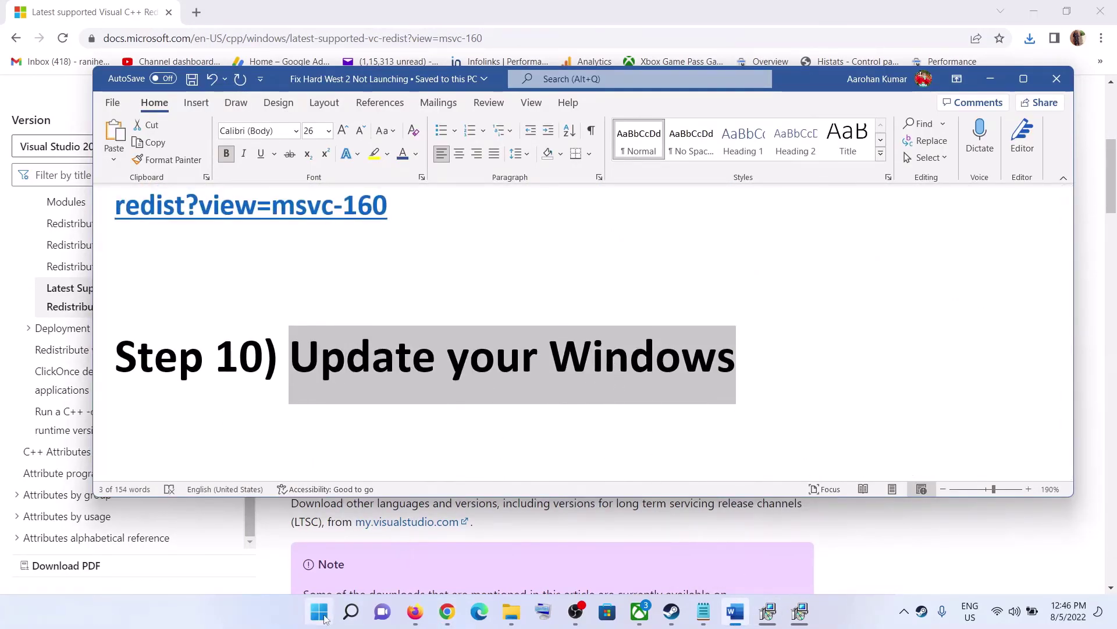
- Open Settings > Windows Update and start a check for updates
click(320, 613)
click(523, 244)
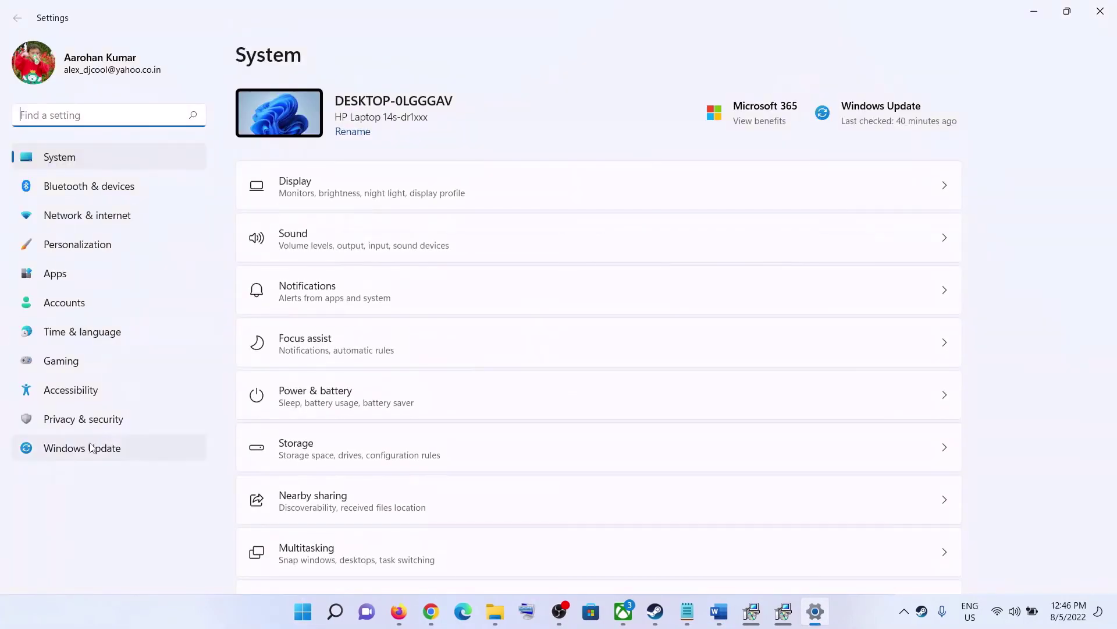
click(896, 111)
click(899, 122)
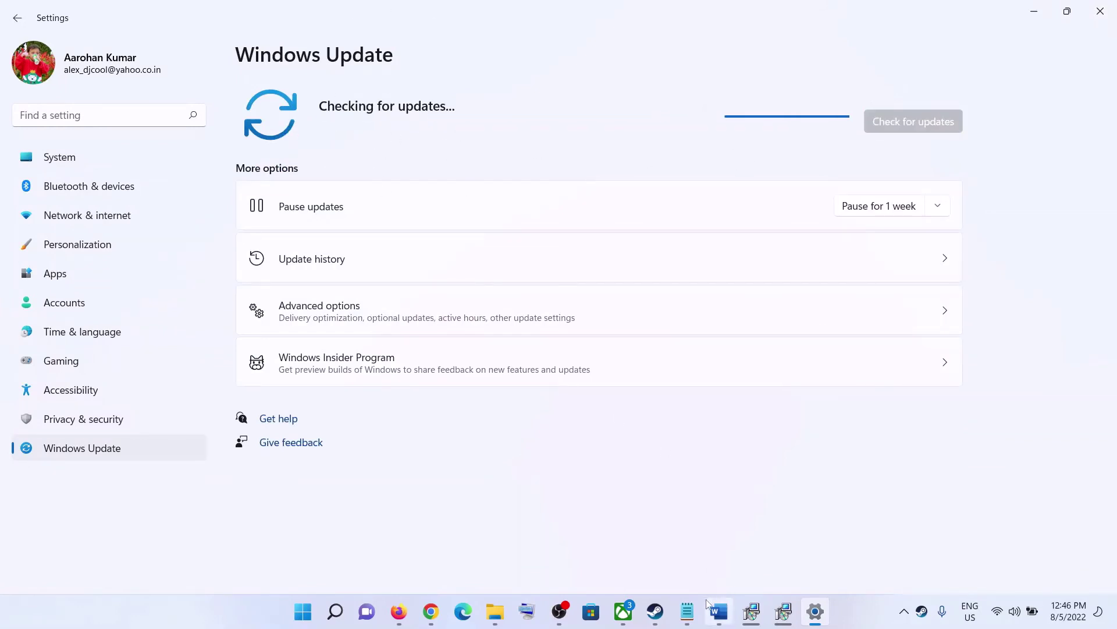
- Return to the guide and highlight Step 11 on disconnecting monitors and USB devices
click(720, 566)
drag(734, 358, 347, 384)
scroll(343, 373, down, 5)
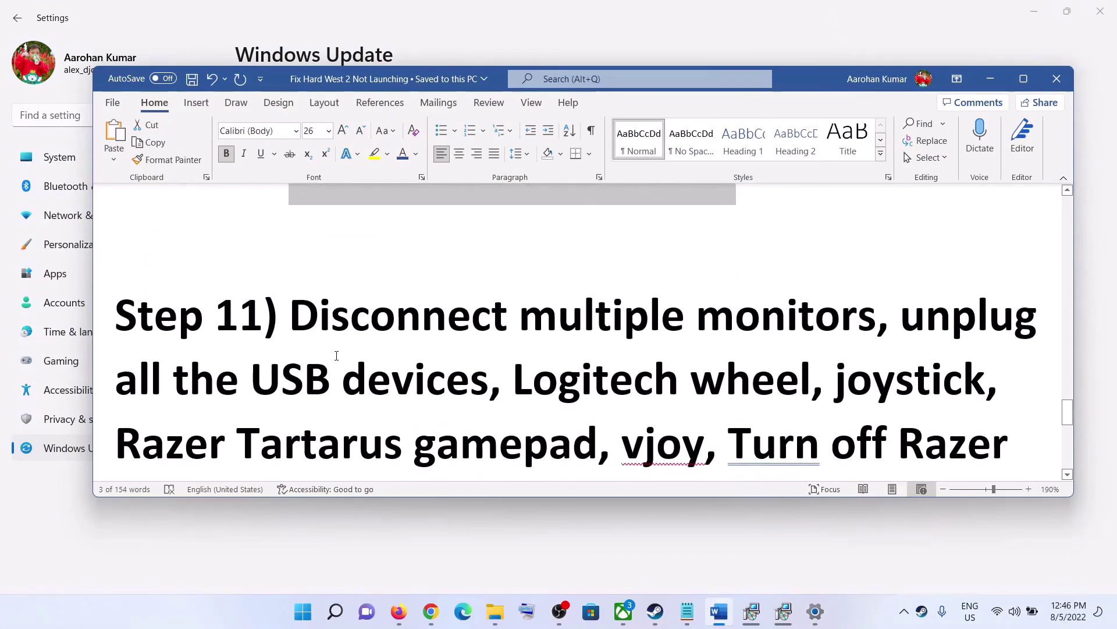
- Maximize the guide window and highlight Step 11's monitors and devices-to-unplug list
drag(290, 318, 882, 326)
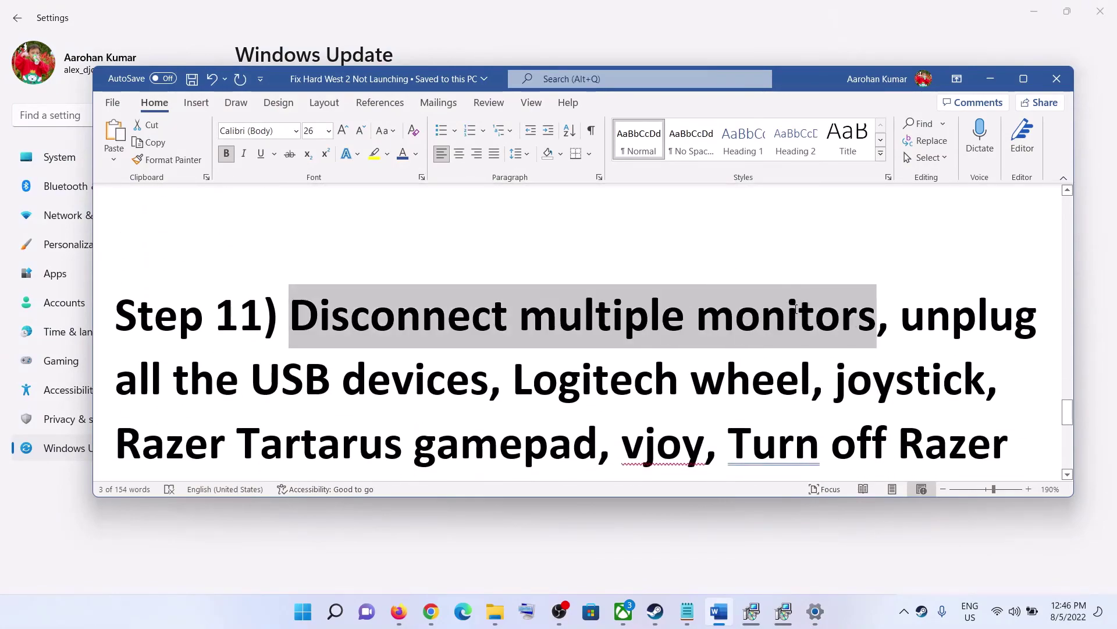
click(1024, 80)
drag(803, 254, 679, 348)
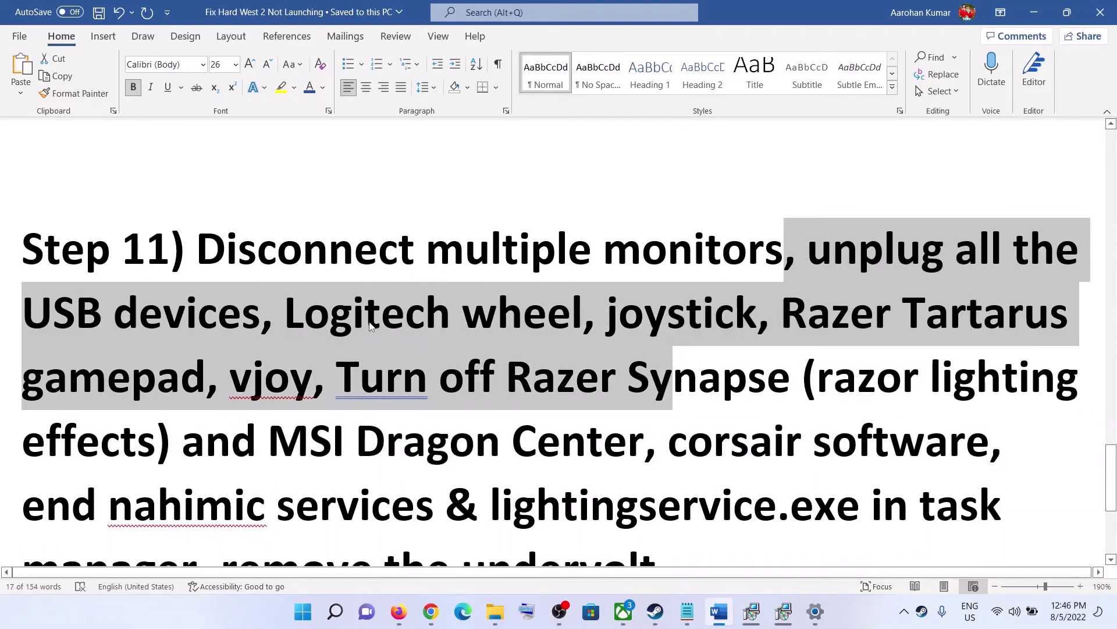
scroll(419, 324, down, 1)
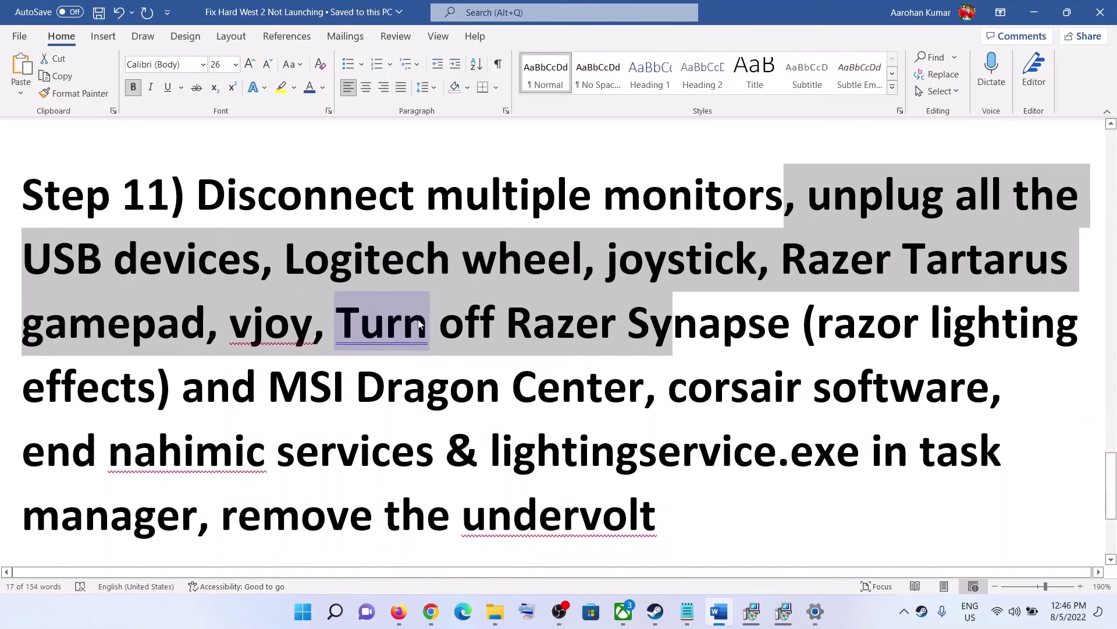
key(Right)
- Highlight the software to turn off, 'remove the undervolt', and Step 12's reinstall-on-SSD advice
drag(337, 309, 198, 504)
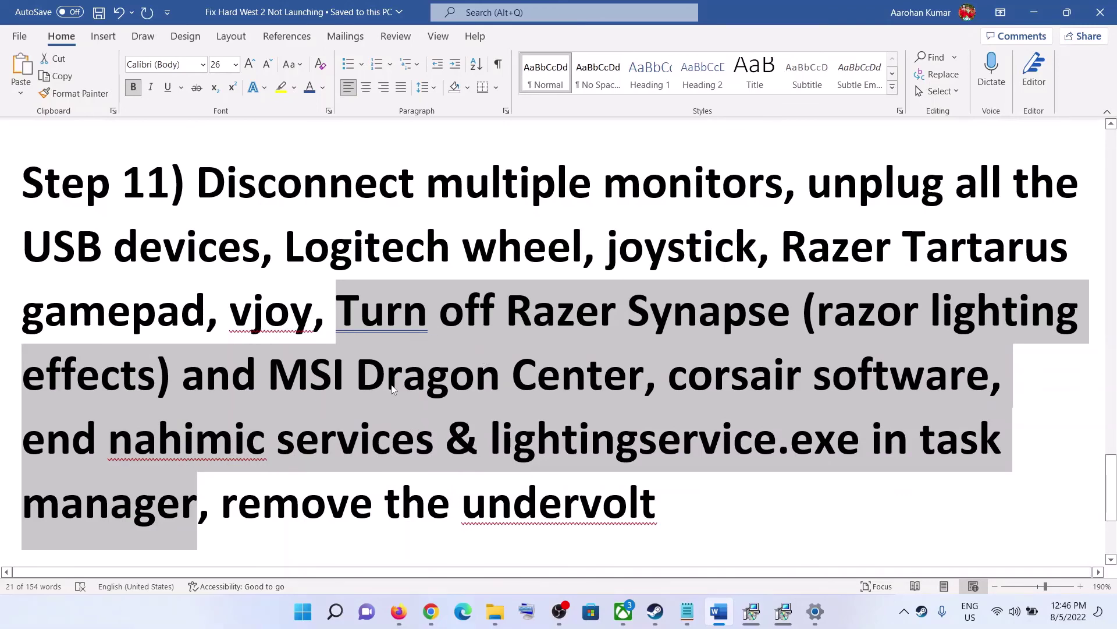
mouse_move(239, 502)
mouse_down()
mouse_move(658, 503)
mouse_move(221, 504)
mouse_up()
click(262, 513)
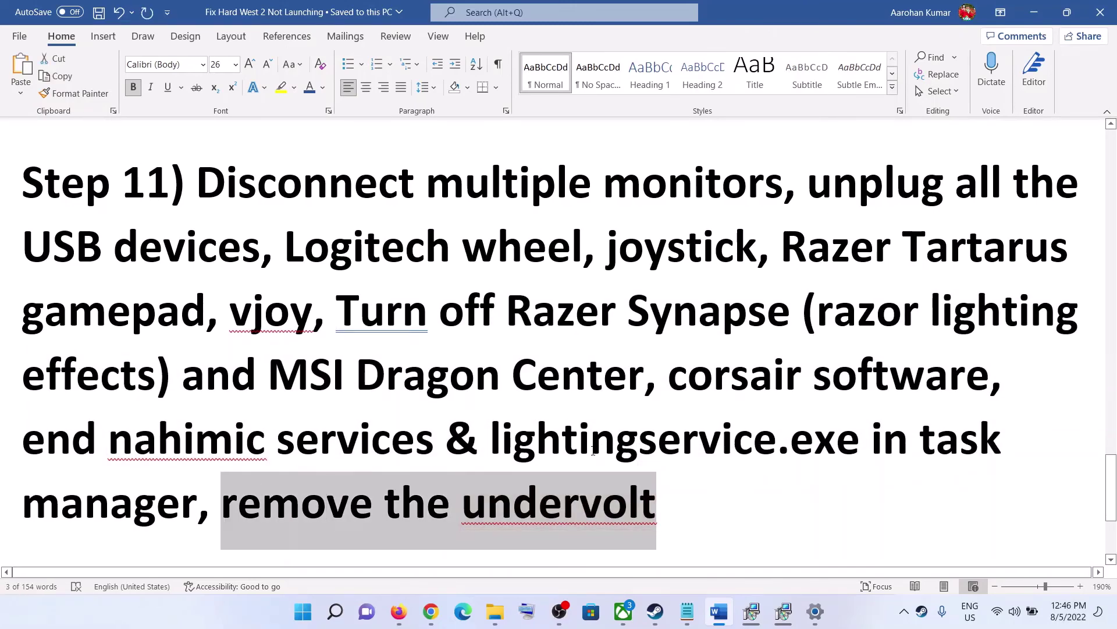
scroll(337, 389, down, 4)
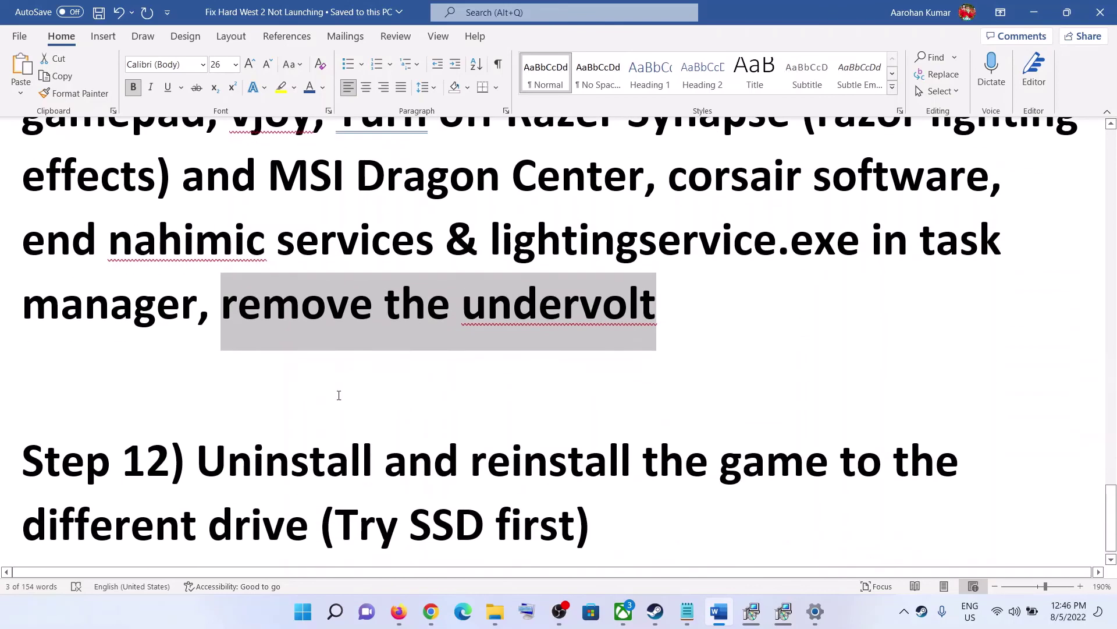
drag(198, 443, 295, 531)
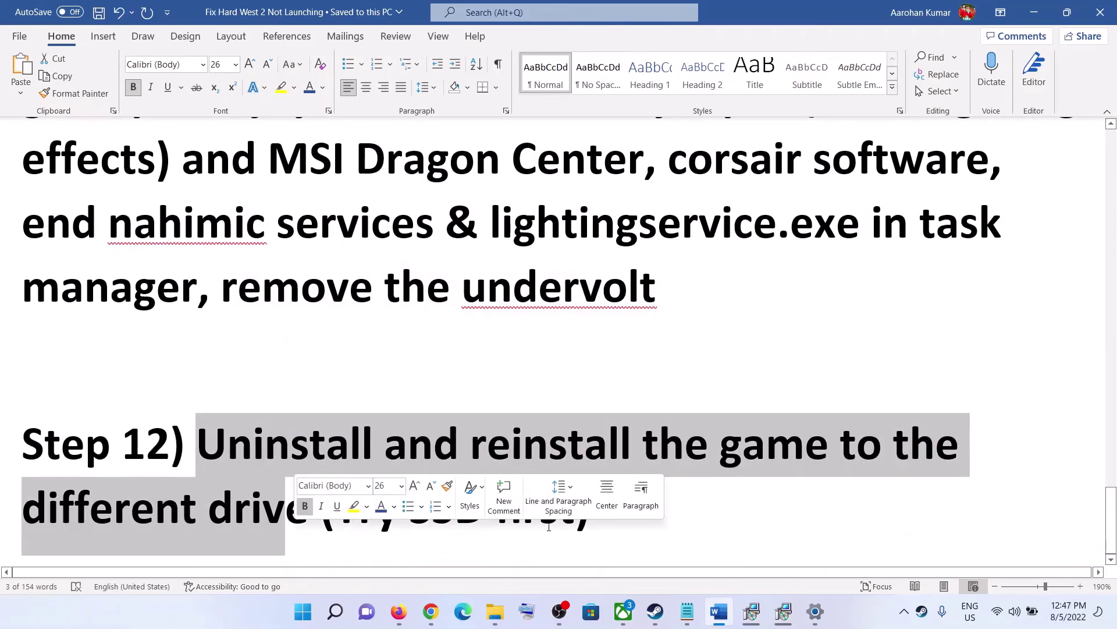
click(655, 611)
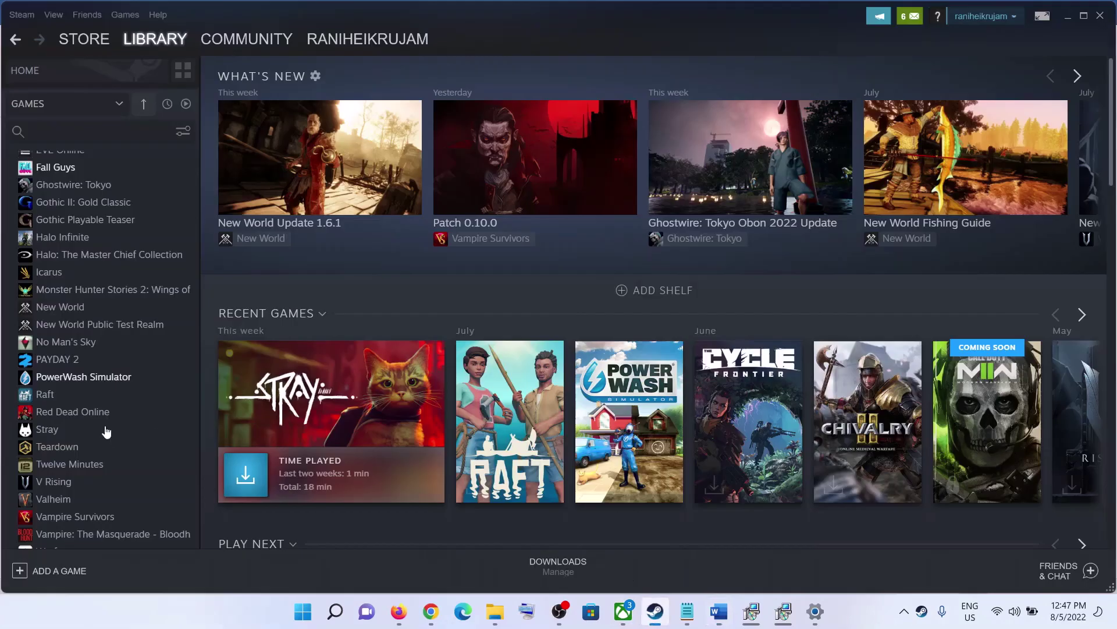
- Show PowerWash Simulator's Manage > Uninstall option in Steam without uninstalling, then return to the guide
right_click(107, 377)
mouse_move(160, 446)
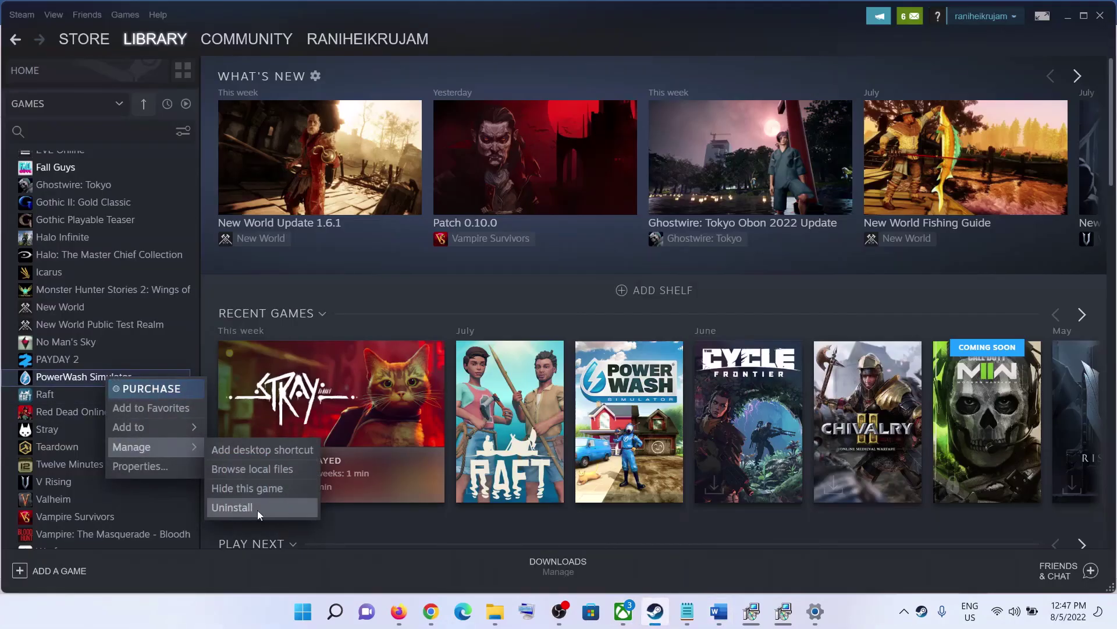
click(494, 615)
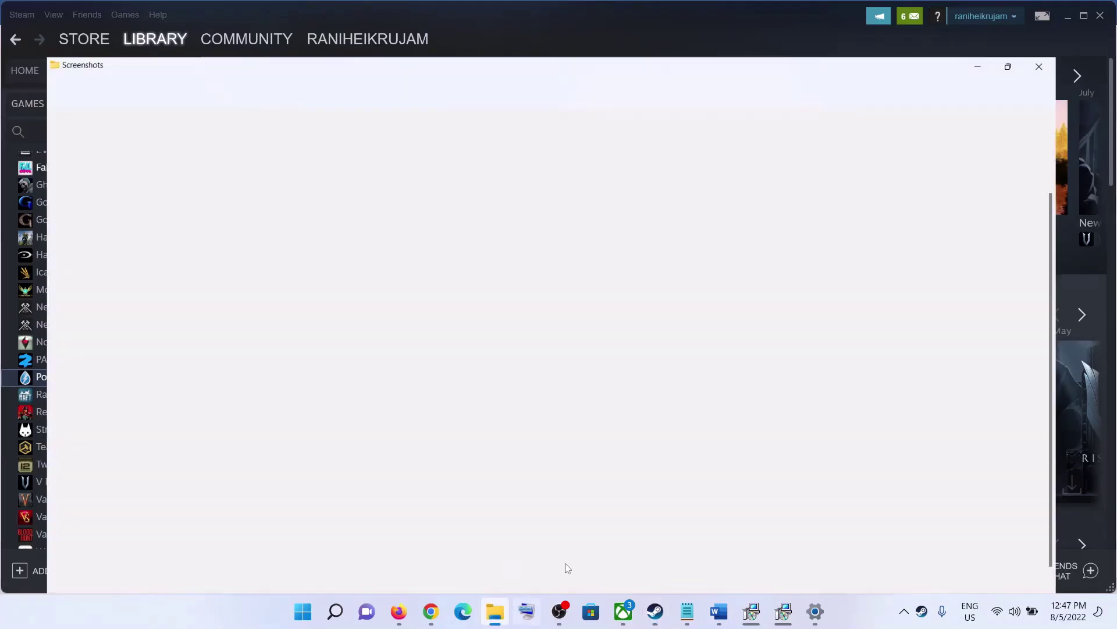
click(655, 611)
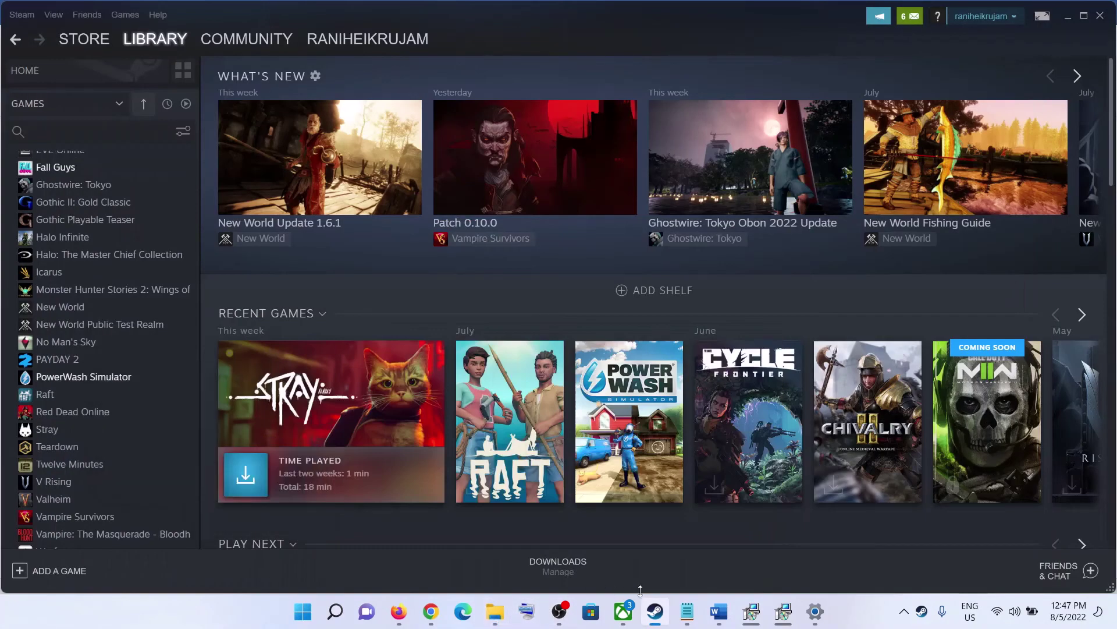
click(720, 611)
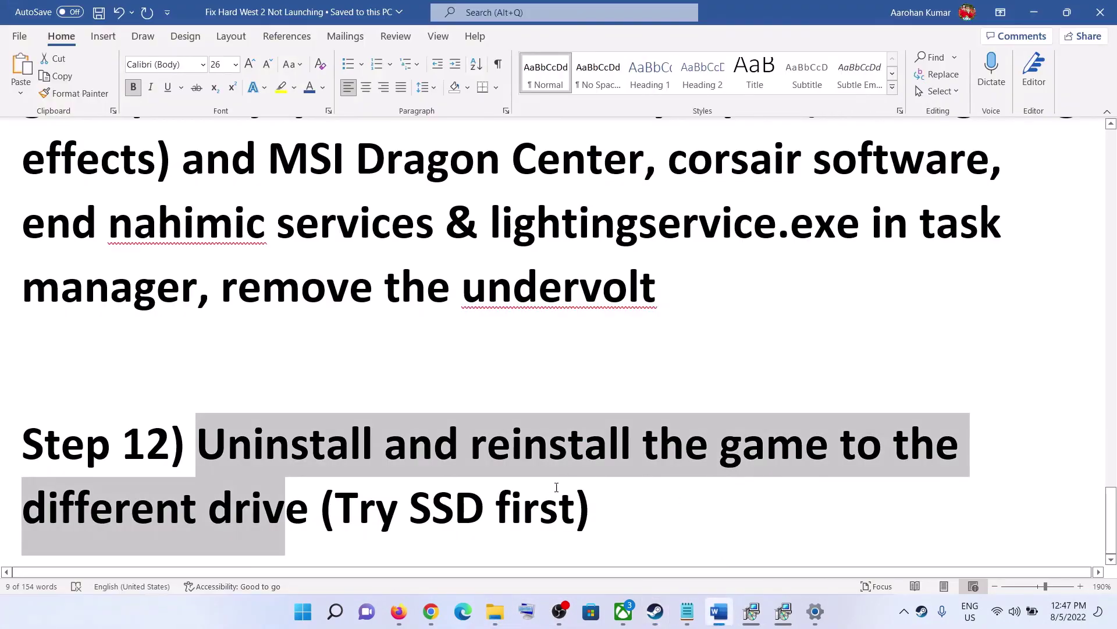
- Highlight 'reinstall the game to the different drive' and 'SSD first', then scroll to the guide's top
key(super)
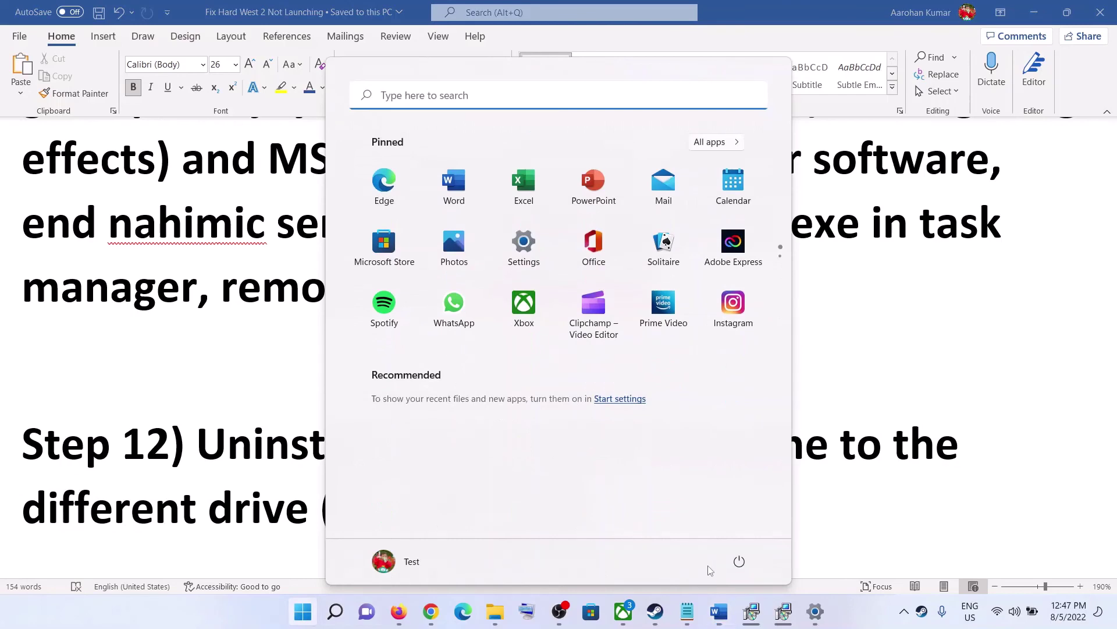
click(734, 563)
key(Escape)
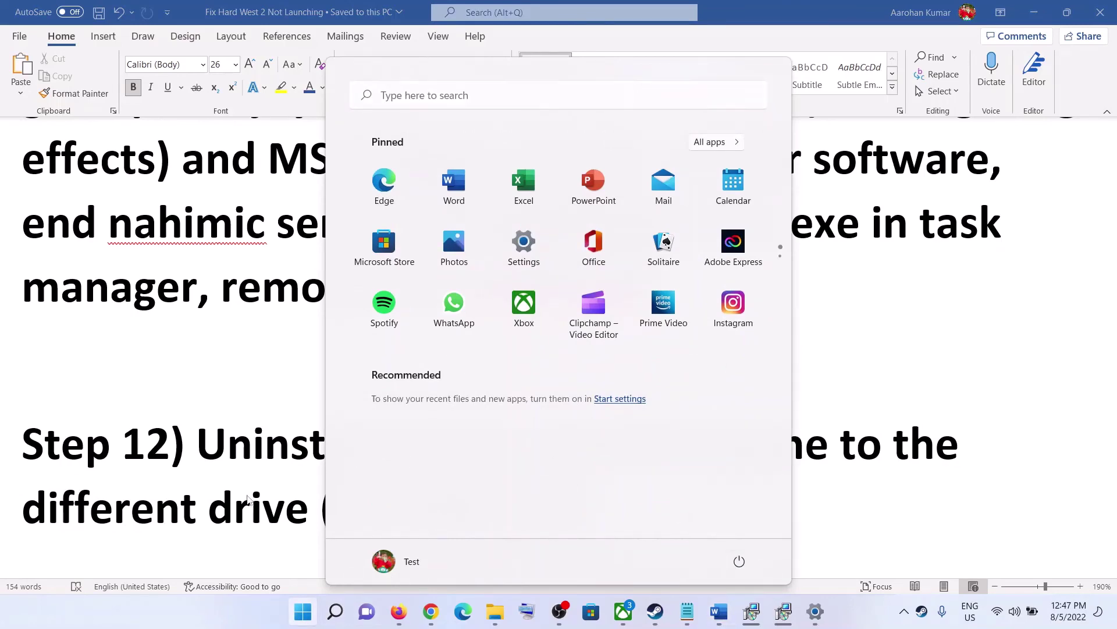
key(Escape)
drag(509, 444, 311, 512)
drag(411, 512, 569, 513)
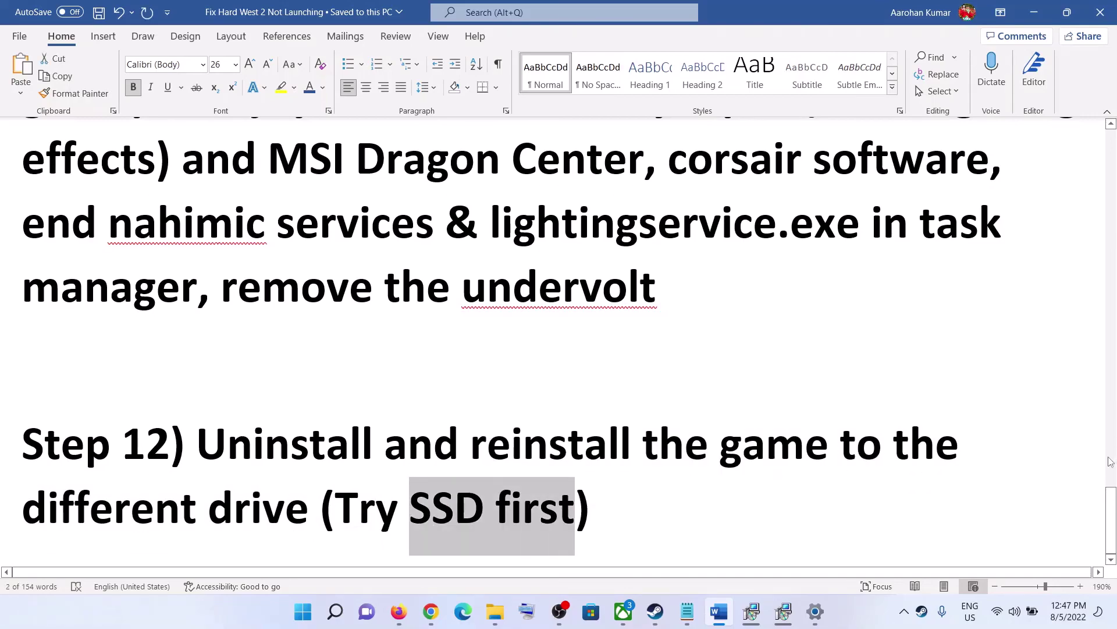
scroll(714, 181, up, 20)
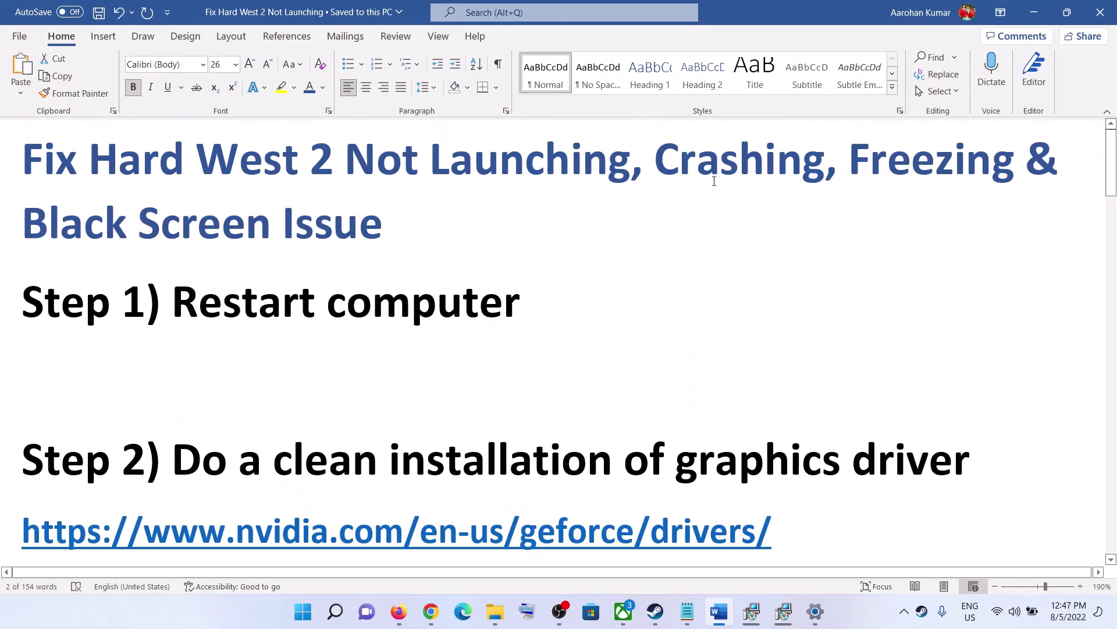